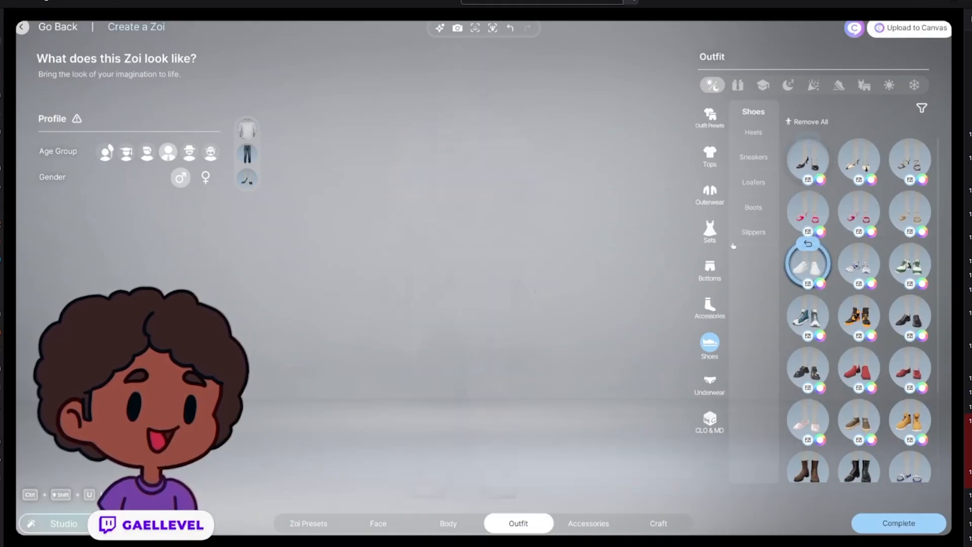
pyautogui.moveTo(346, 393); pyautogui.dragTo(435, 393)
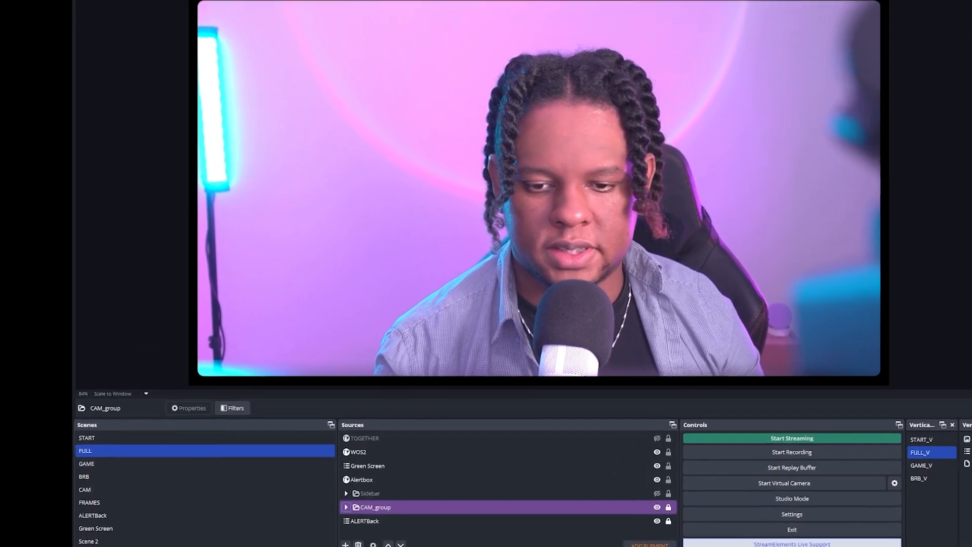
# - Add a Color Source named 'label shape' and set its color to white
pyautogui.click(364, 512)
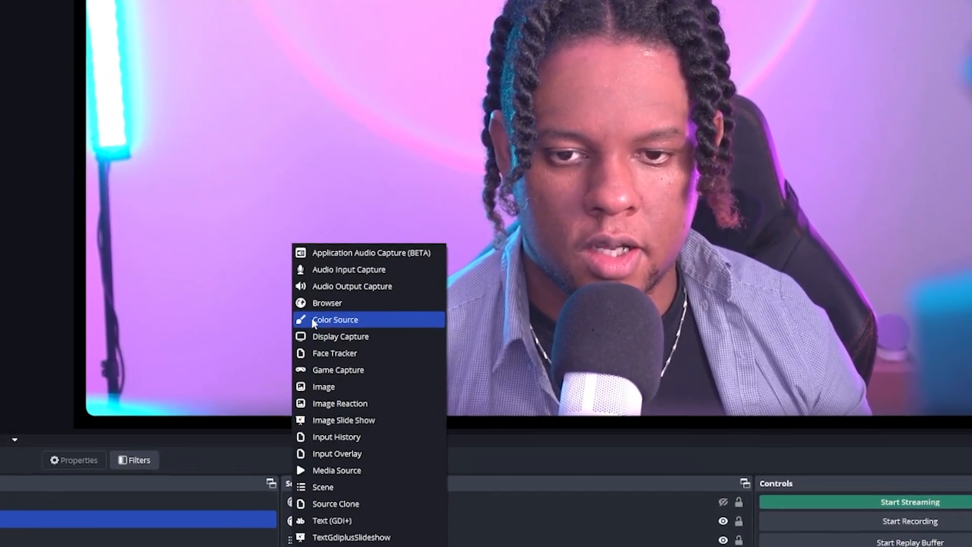
pyautogui.click(363, 311)
pyautogui.write('label')
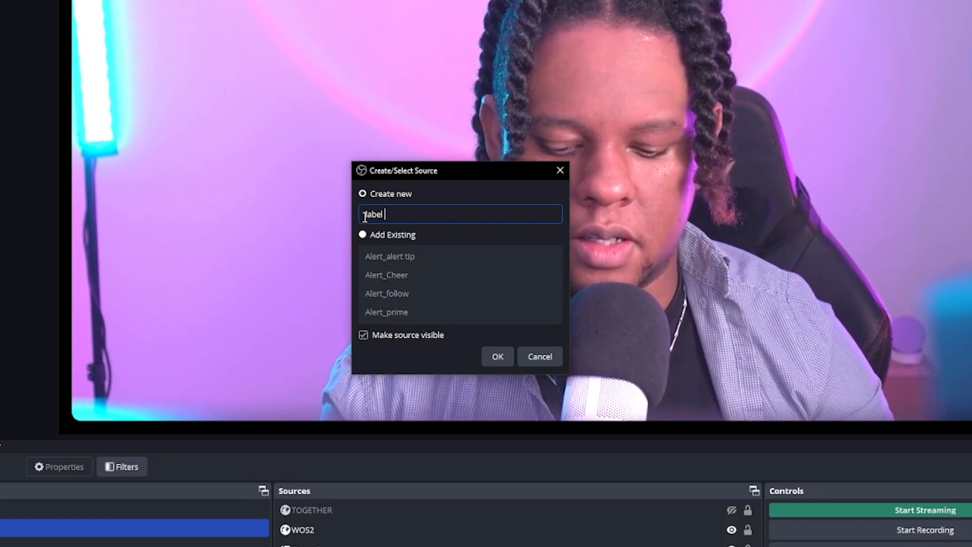
pyautogui.write(' shape')
pyautogui.click(485, 354)
pyautogui.click(517, 287)
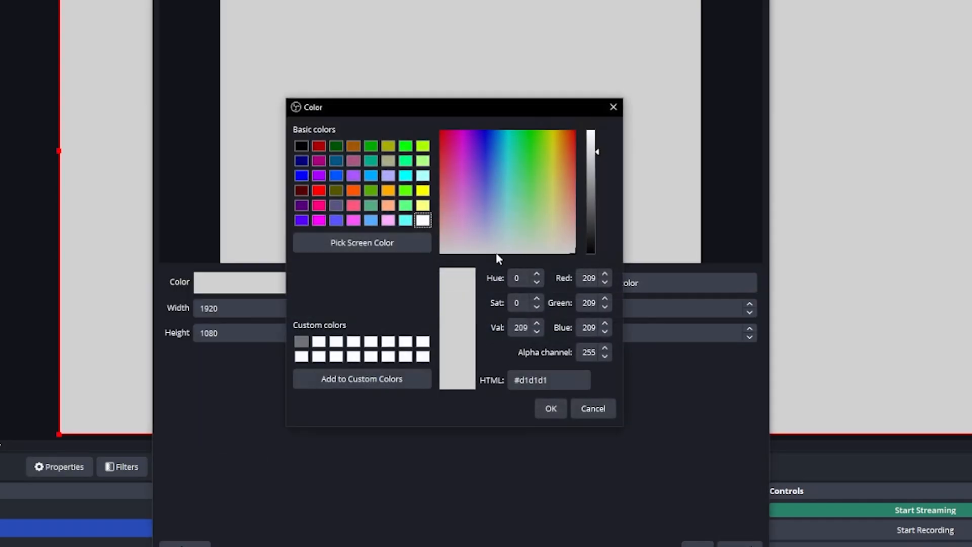
pyautogui.click(551, 409)
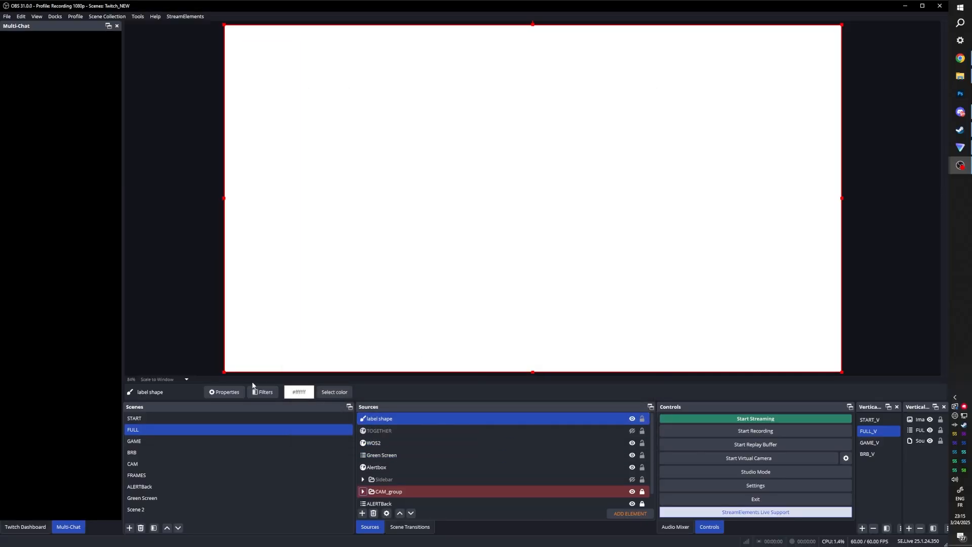
# - Add an Advanced Mask filter to the label shape source, keeping its default name
pyautogui.click(260, 393)
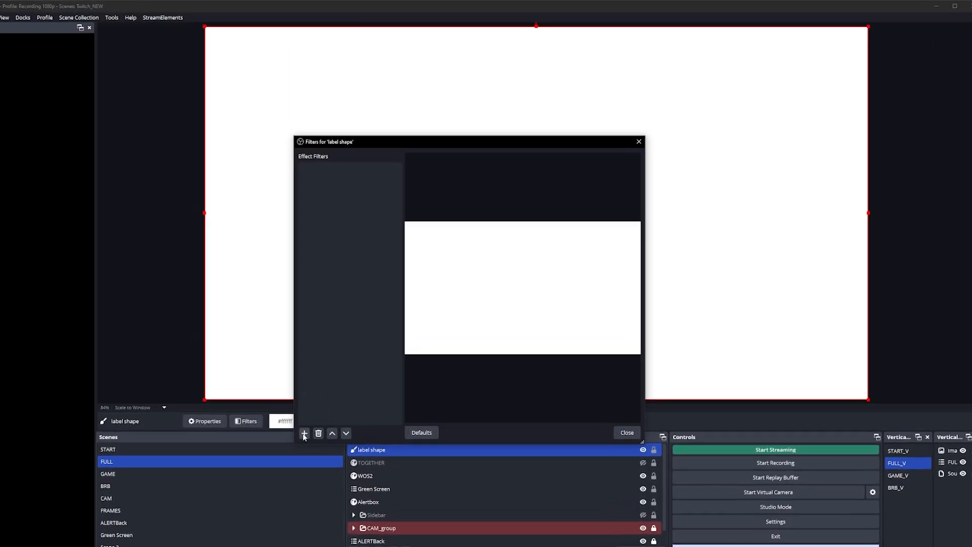
pyautogui.click(318, 403)
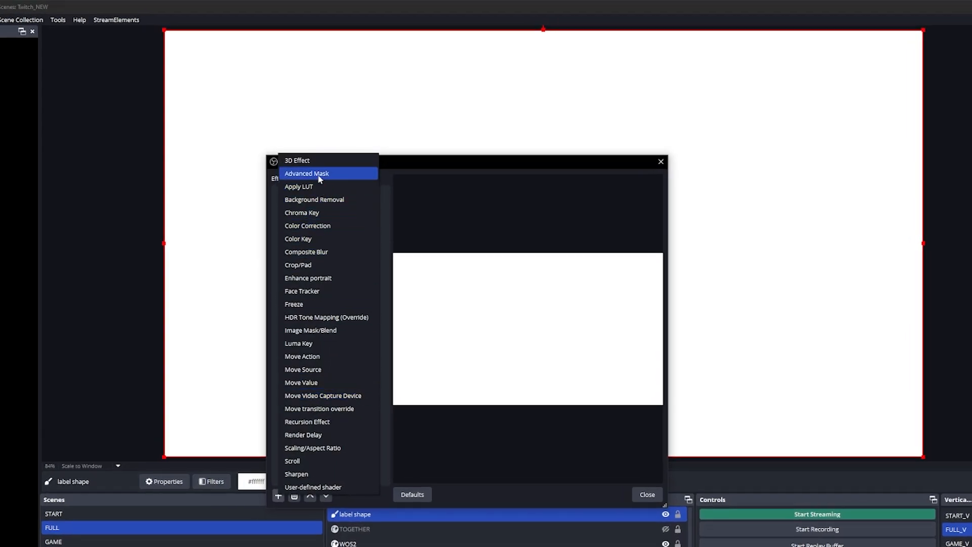
pyautogui.click(319, 174)
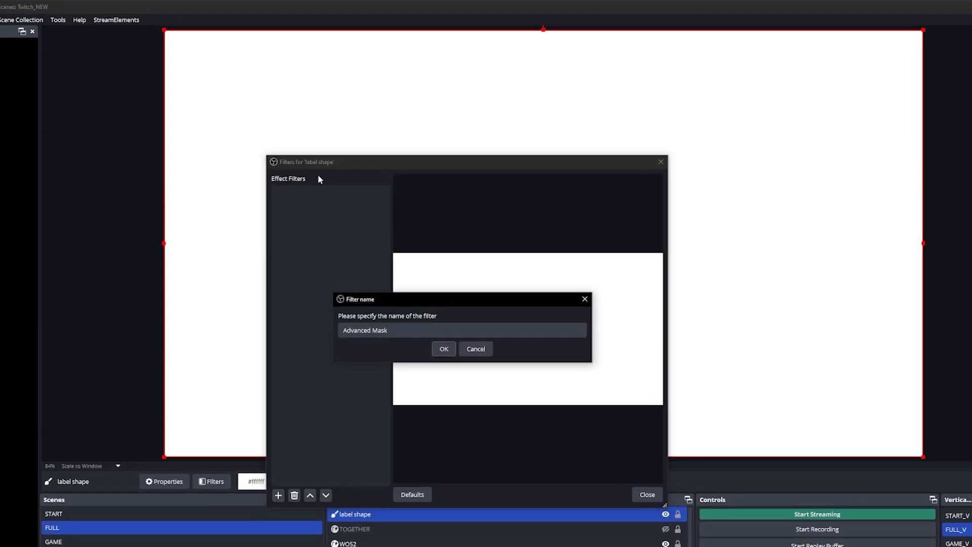
pyautogui.click(443, 349)
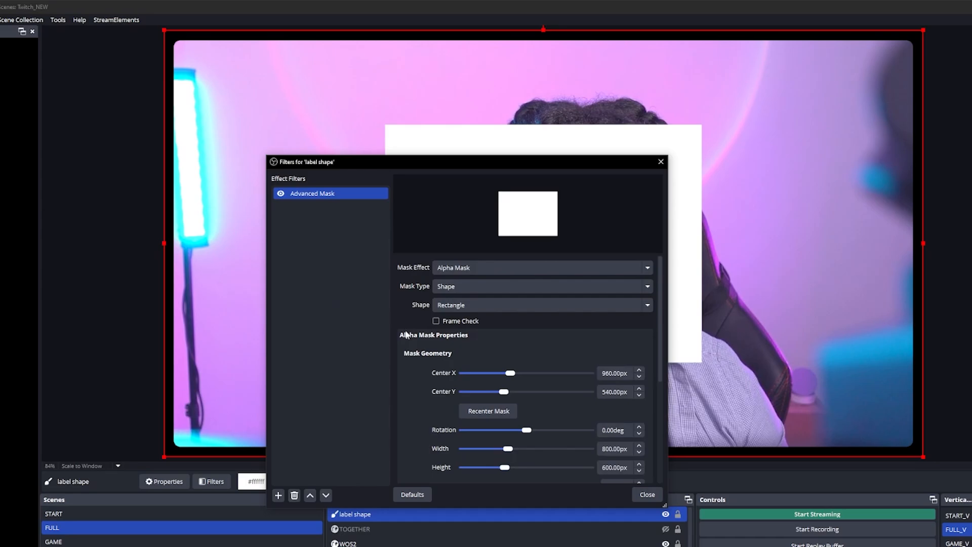
# - Remove the Advanced Mask filter from the label shape source
pyautogui.moveTo(502, 162); pyautogui.dragTo(230, 117)
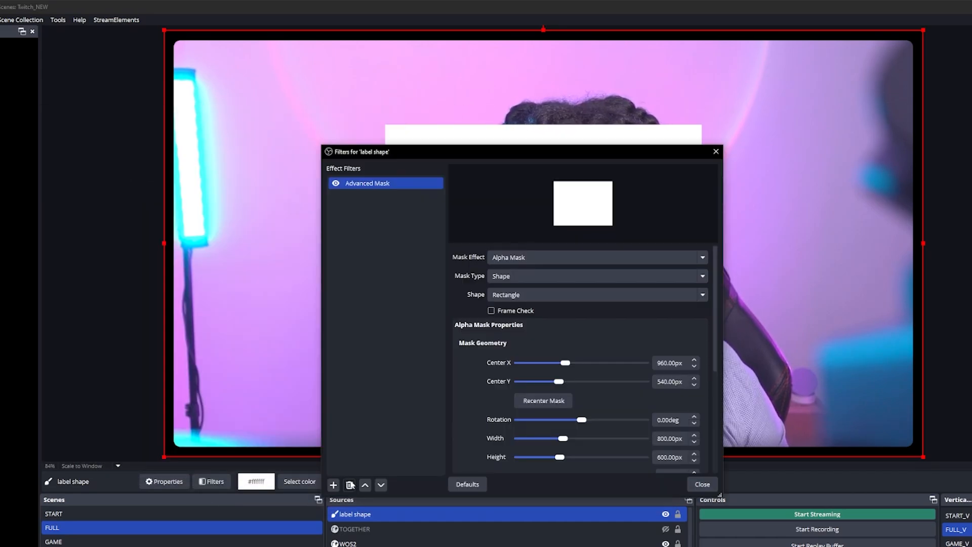
pyautogui.press('Delete')
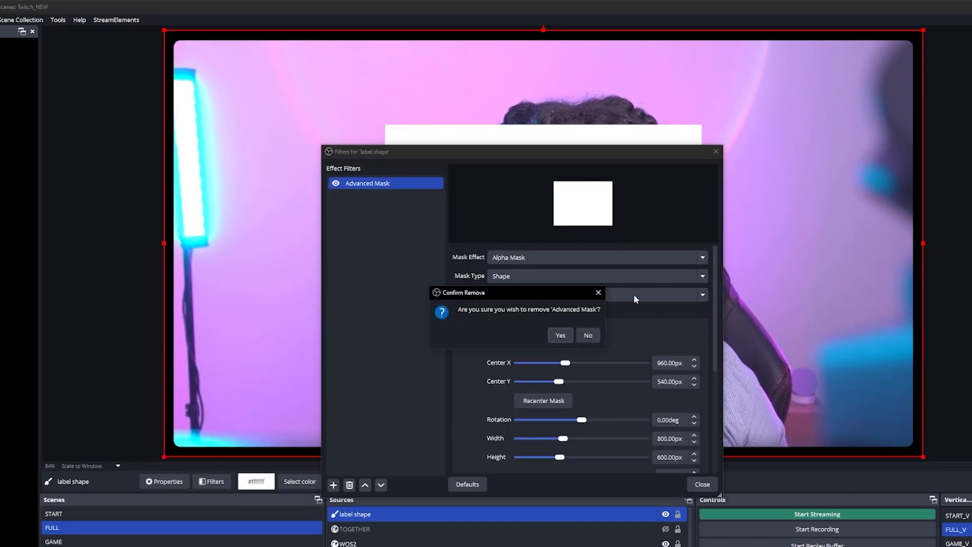
pyautogui.click(560, 336)
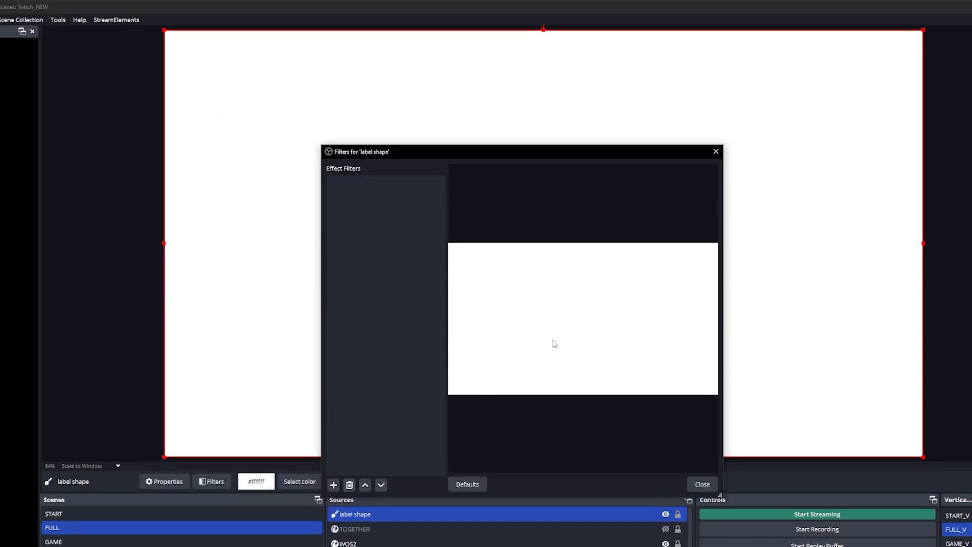
# - Add the Advanced Mask filter to the label shape source again
pyautogui.click(333, 485)
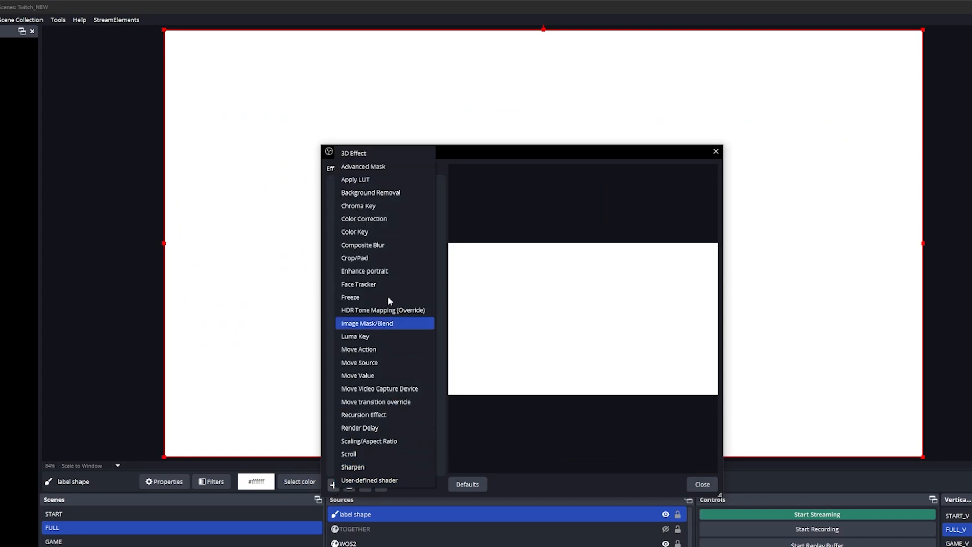
pyautogui.click(375, 169)
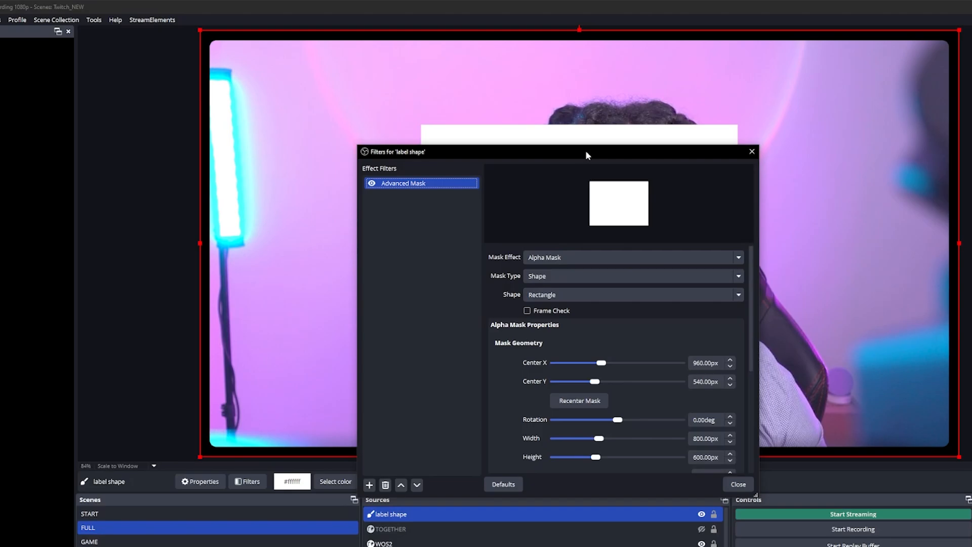
pyautogui.moveTo(586, 152); pyautogui.dragTo(221, 94)
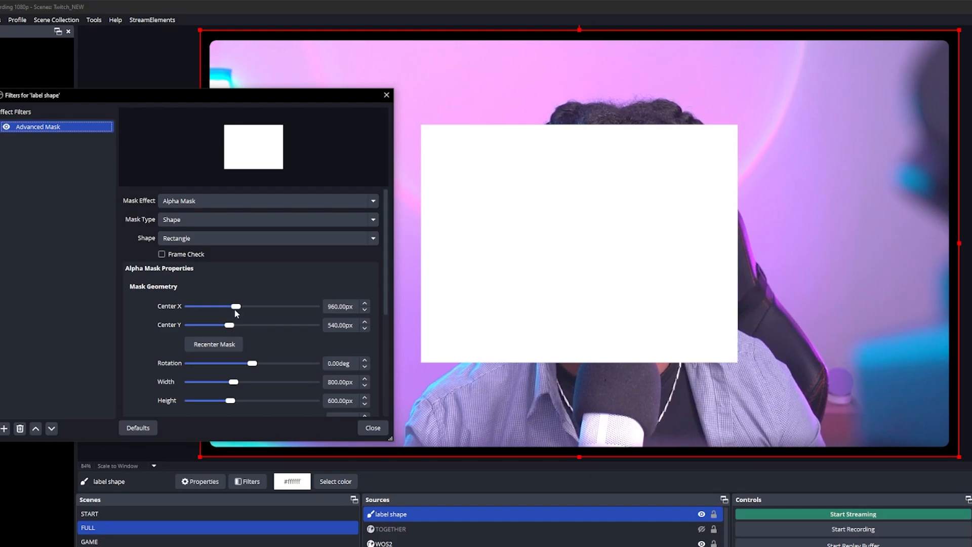
# - Move the mask up to a Center Y of about 281 px and resize it to about 726 × 82 px
pyautogui.moveTo(229, 329); pyautogui.dragTo(225, 329)
pyautogui.moveTo(224, 327); pyautogui.dragTo(226, 327)
pyautogui.scroll(-2, 225, 329)
pyautogui.moveTo(233, 327); pyautogui.dragTo(222, 346)
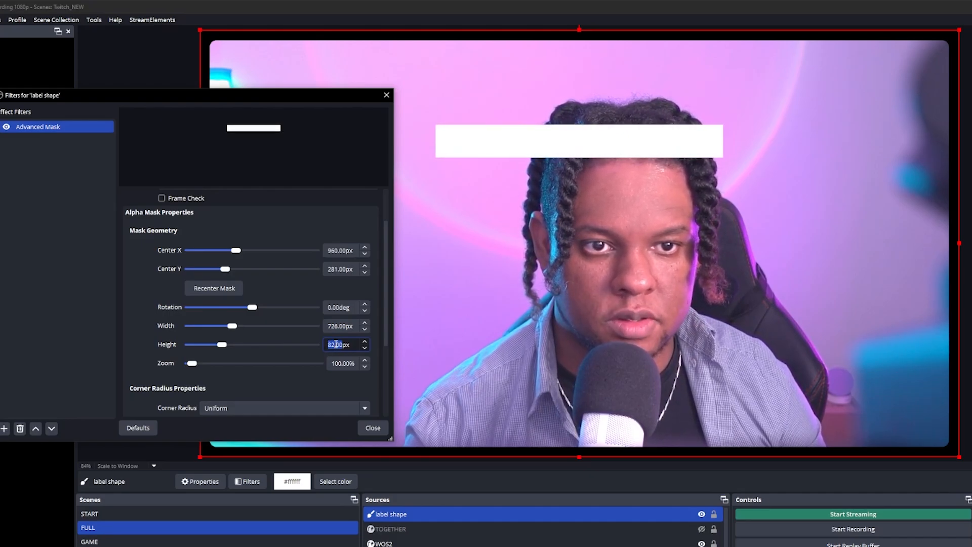
# - Round the mask's corners and shrink it to about 607 × 51 px with a corner radius of about 41 px
pyautogui.scroll(-1, 336, 344)
pyautogui.scroll(-3, 163, 267)
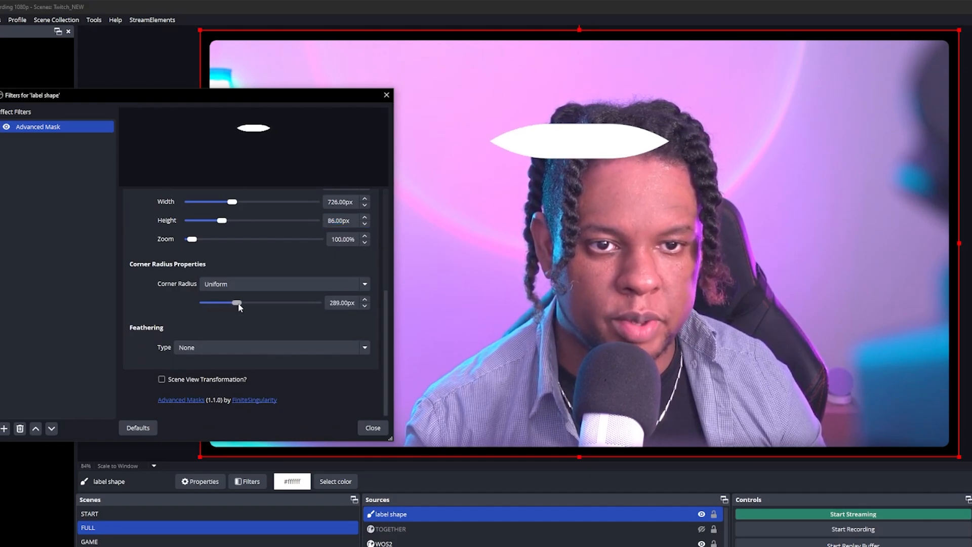
pyautogui.scroll(4, 146, 290)
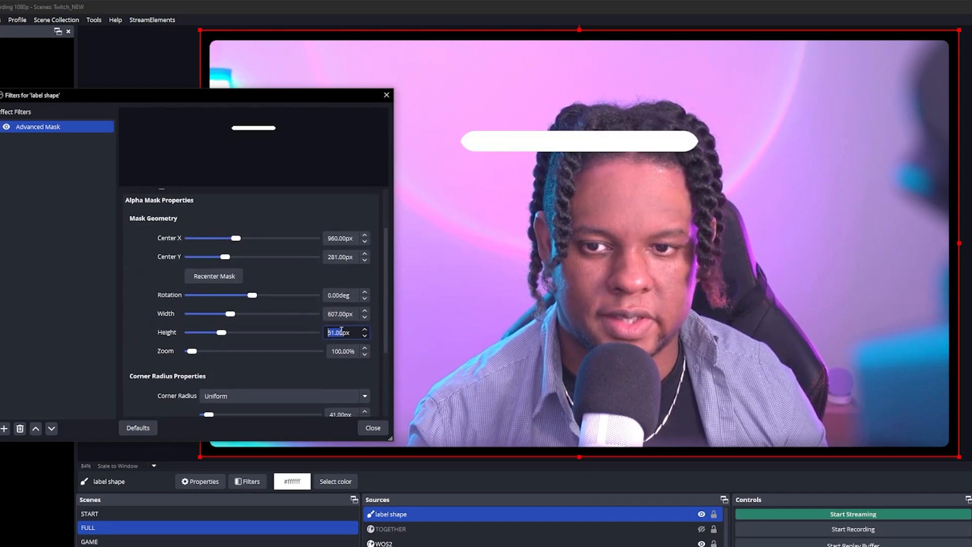
pyautogui.scroll(-4, 136, 340)
pyautogui.doubleClick(333, 304)
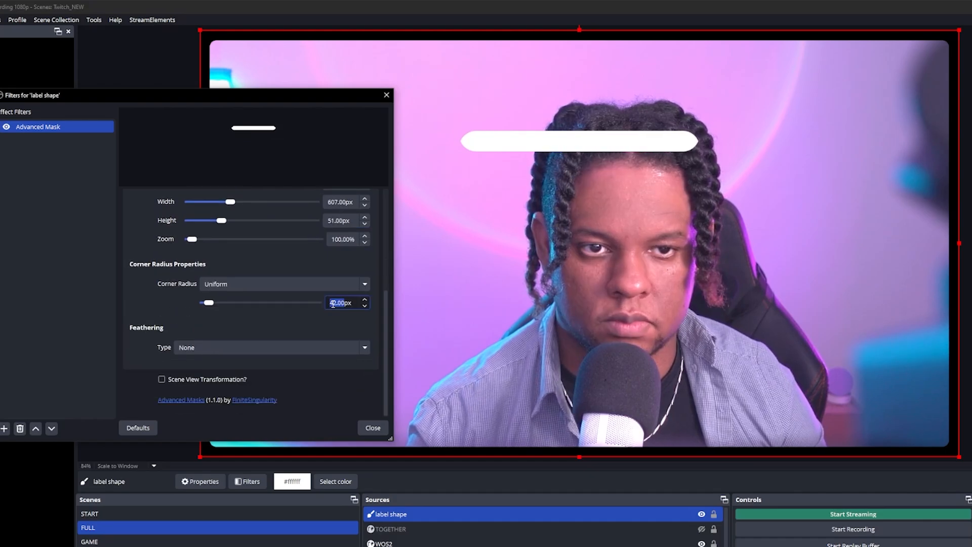
pyautogui.scroll(2, 336, 287)
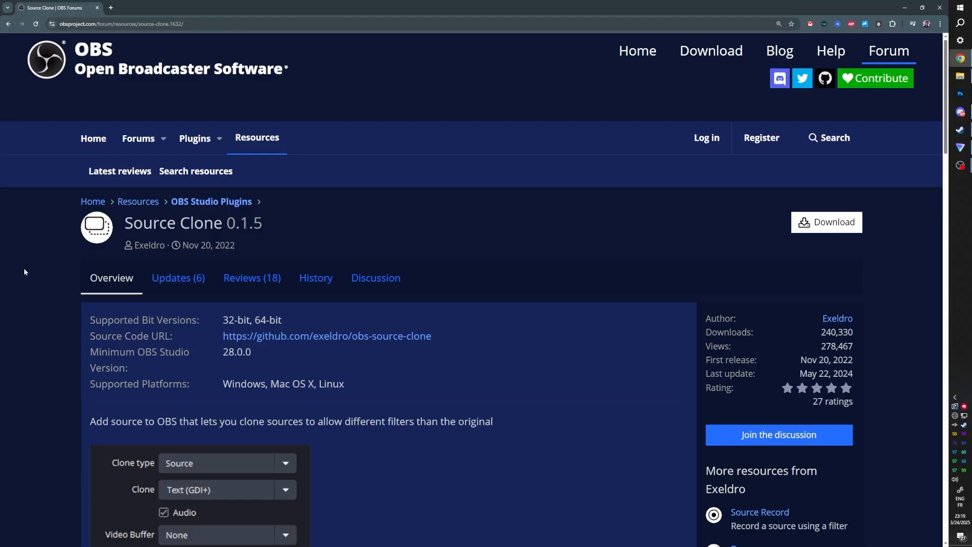
# - Add a Source Clone source named 'label cam blur'
pyautogui.scroll(-4, 24, 272)
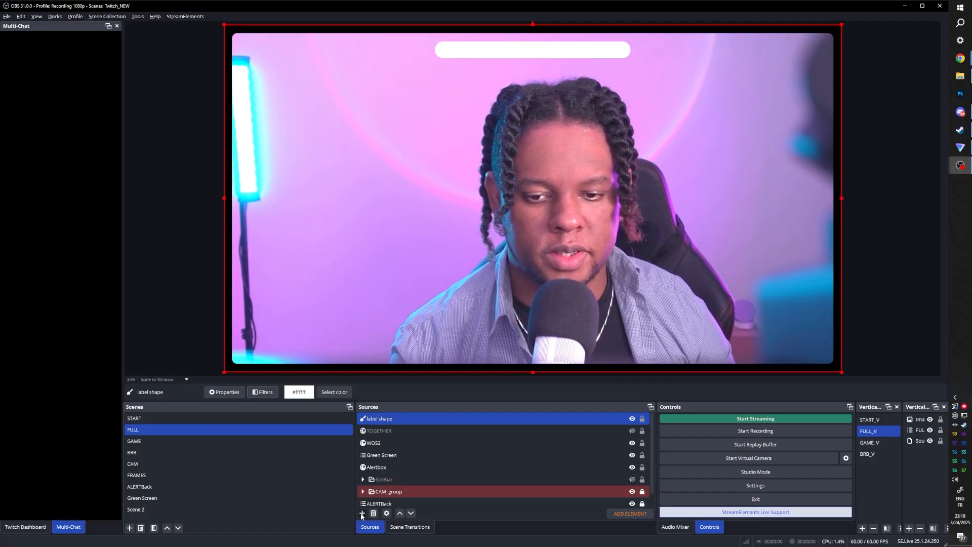
pyautogui.click(362, 514)
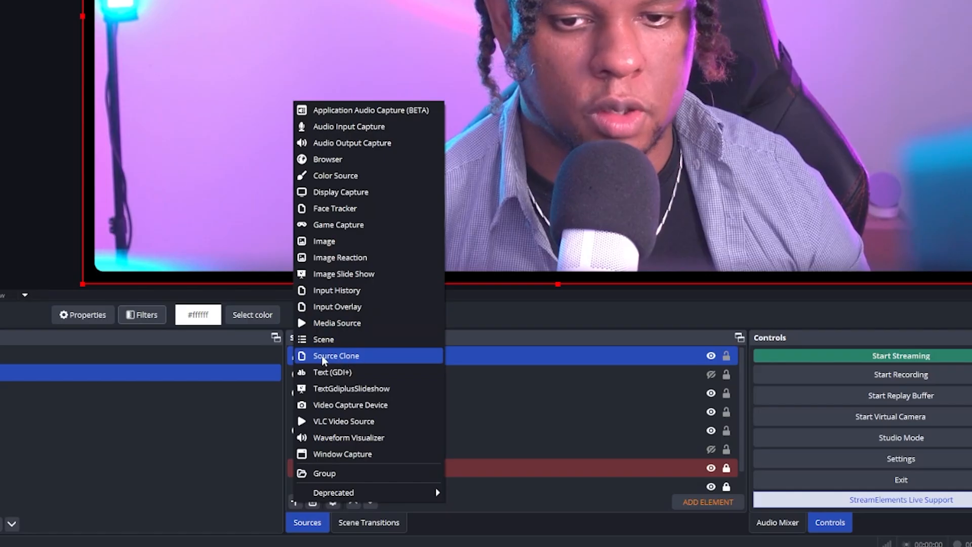
pyautogui.click(322, 356)
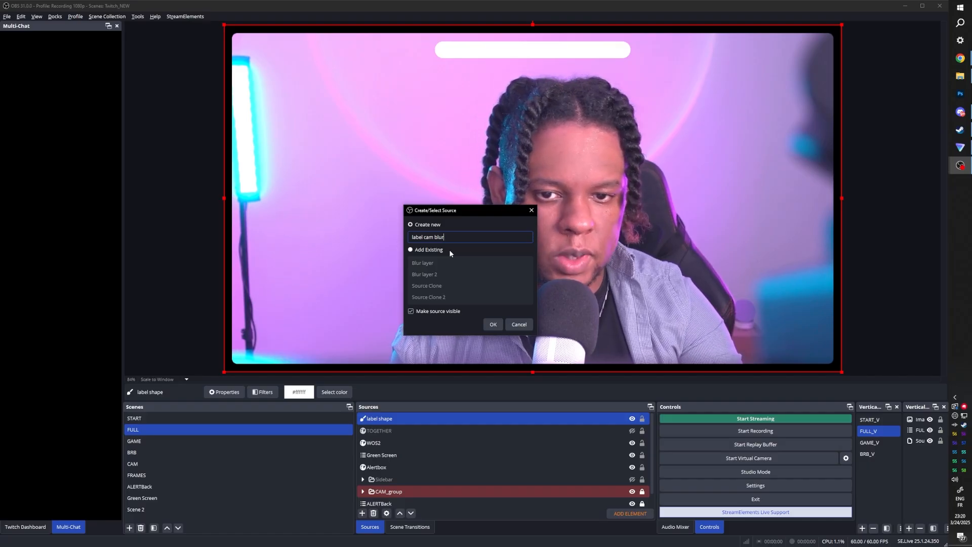
pyautogui.press('Return')
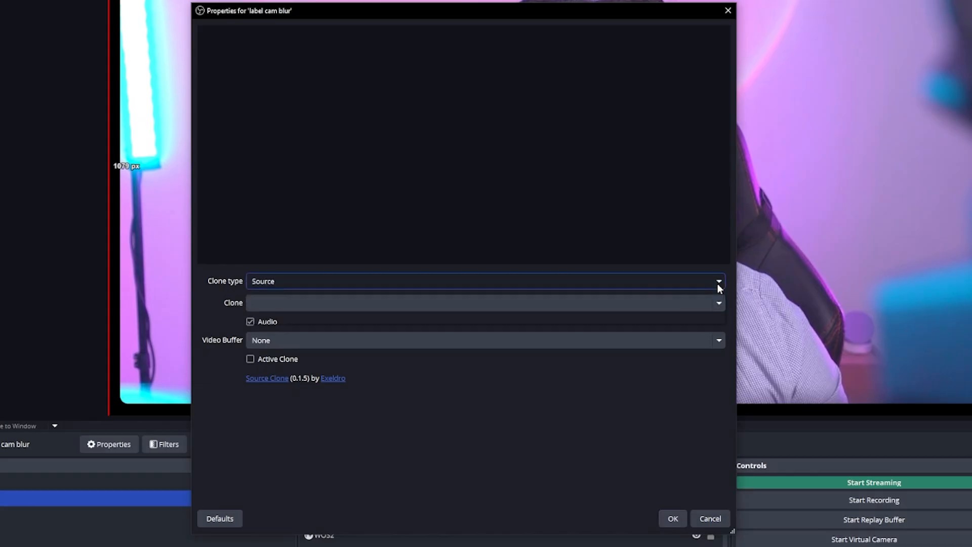
# - Set the clone's source to CAM_group and confirm the properties
pyautogui.click(719, 282)
pyautogui.click(718, 285)
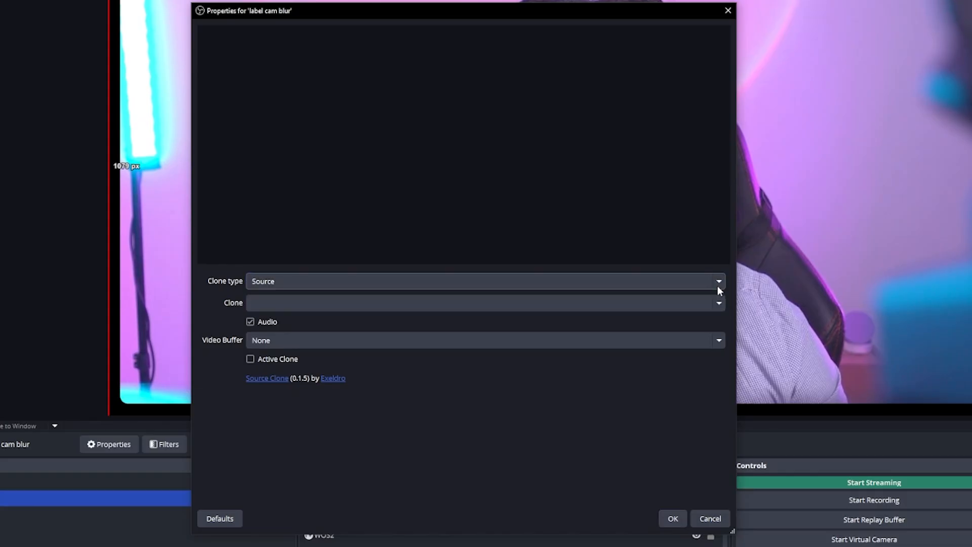
pyautogui.click(718, 304)
pyautogui.scroll(-14, 589, 280)
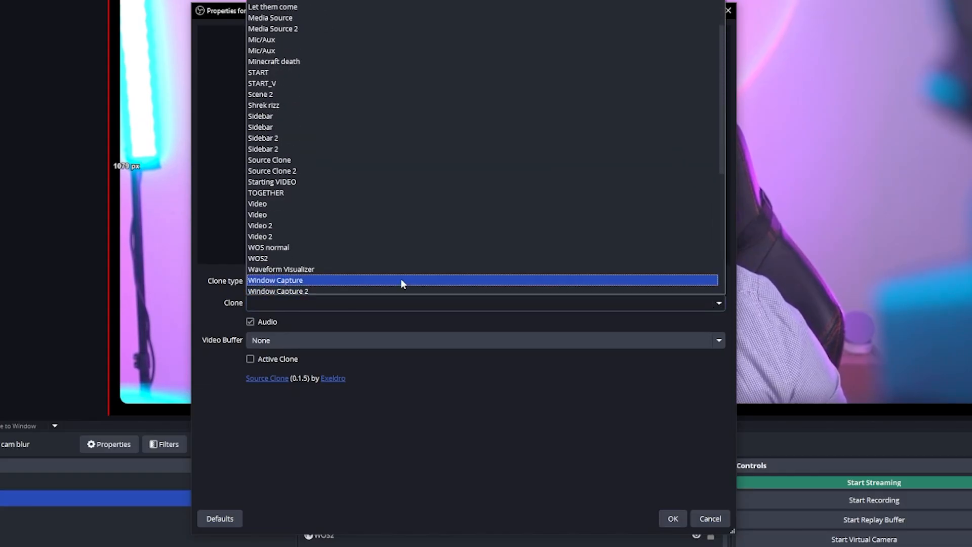
pyautogui.scroll(-1, 398, 229)
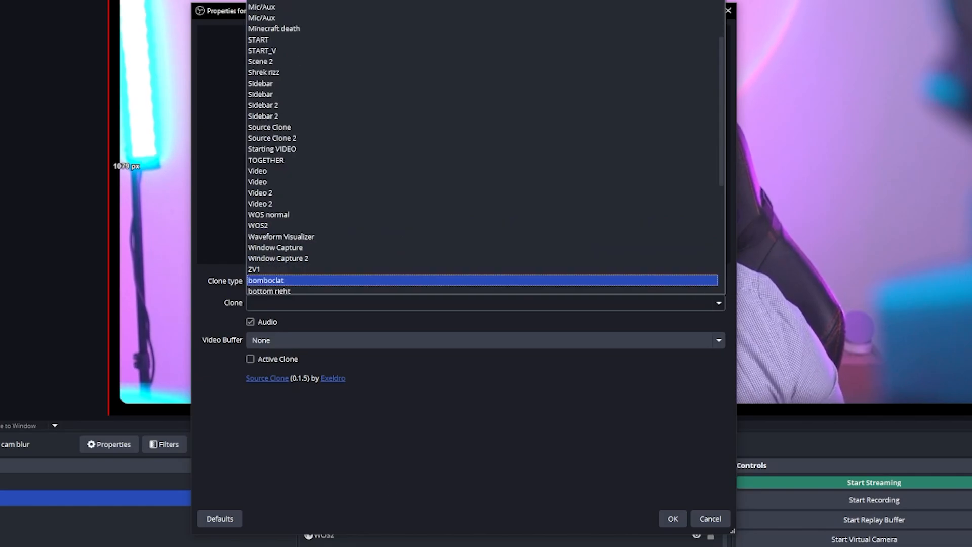
pyautogui.scroll(15, 312, 80)
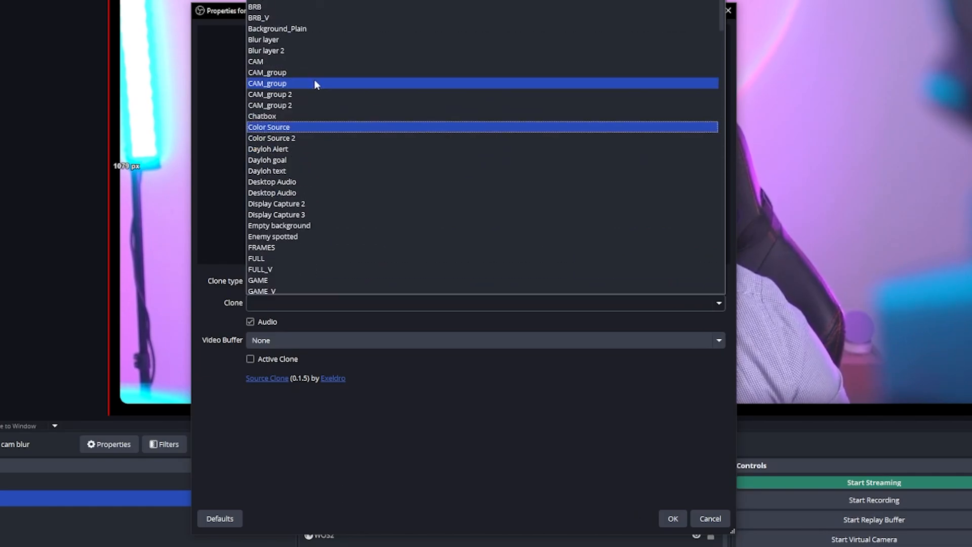
pyautogui.click(283, 72)
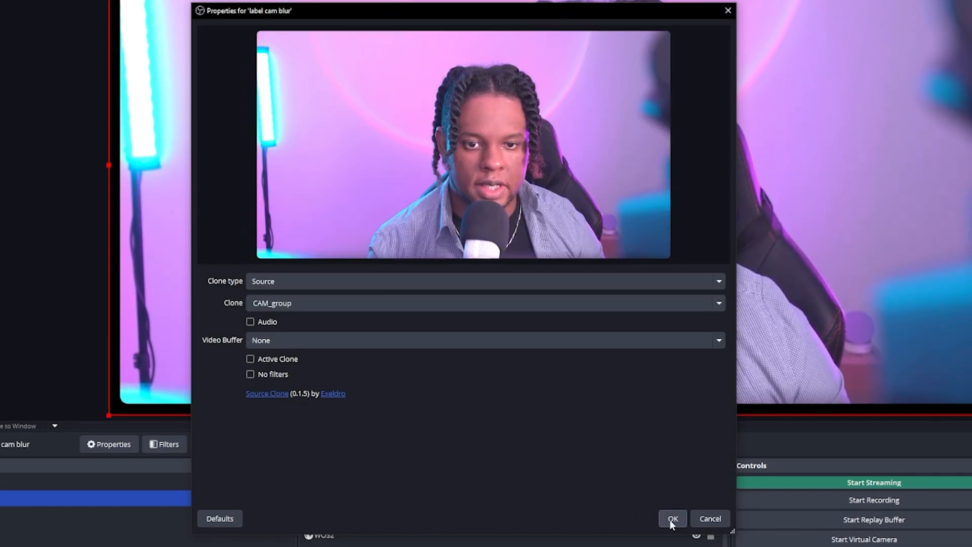
pyautogui.click(670, 519)
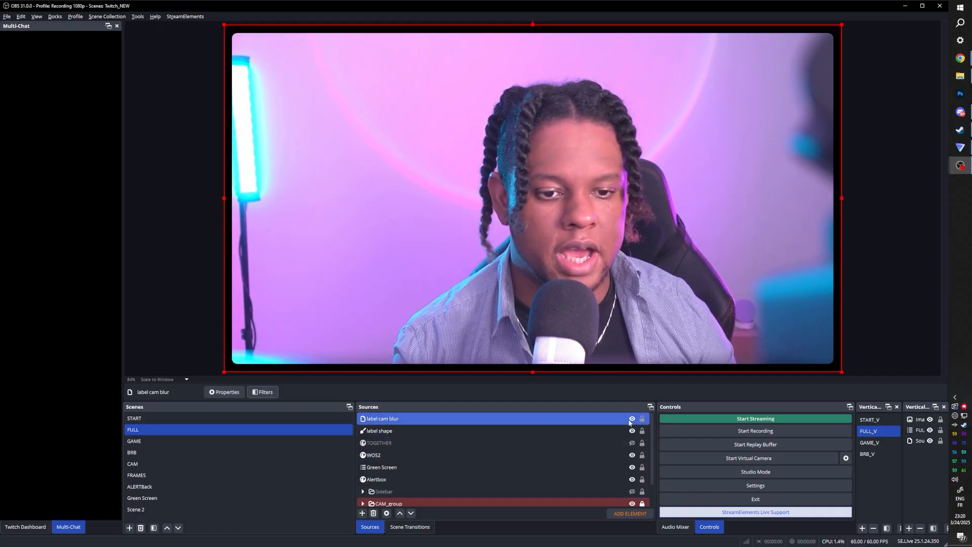
# - Add a Color Correction filter to the label cam blur source
pyautogui.click(633, 420)
pyautogui.click(633, 420)
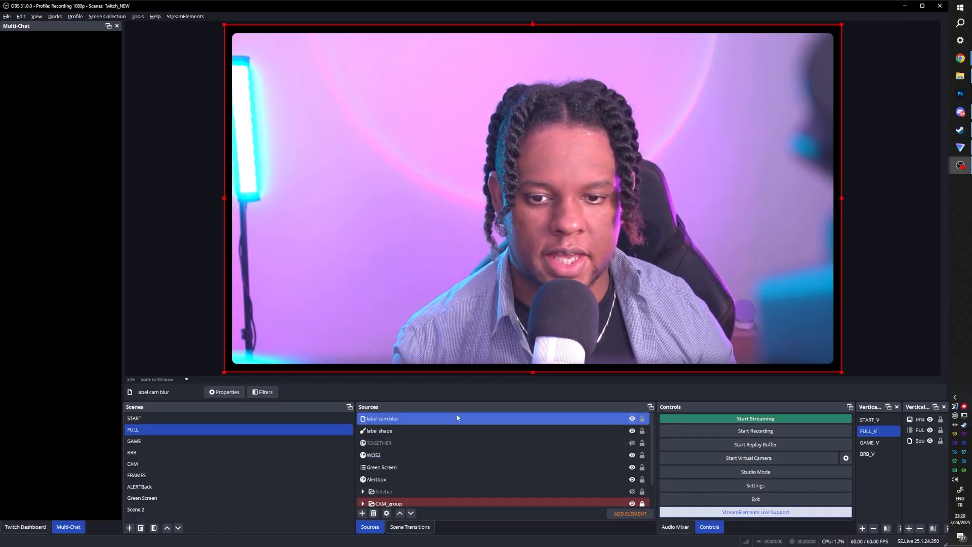
pyautogui.click(262, 392)
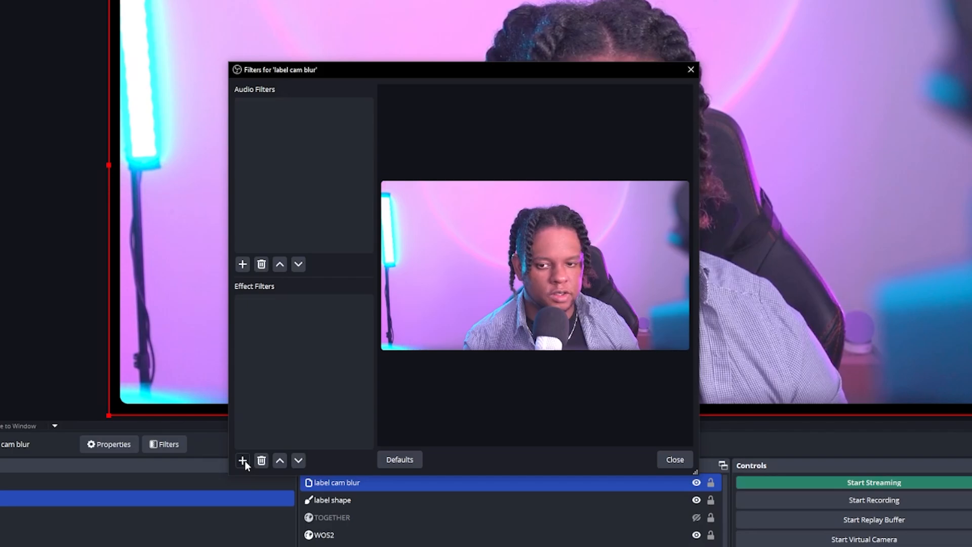
pyautogui.click(317, 403)
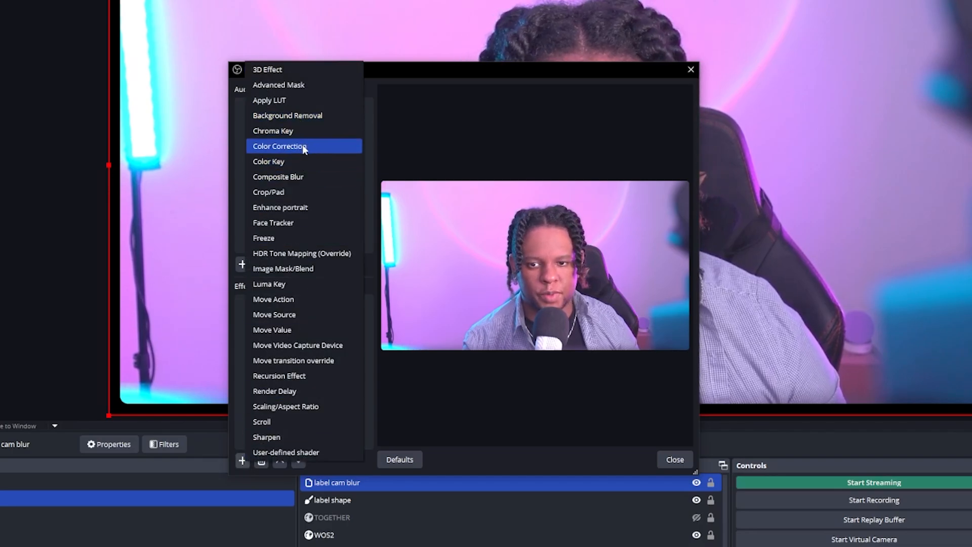
pyautogui.press('Escape')
pyautogui.click(433, 289)
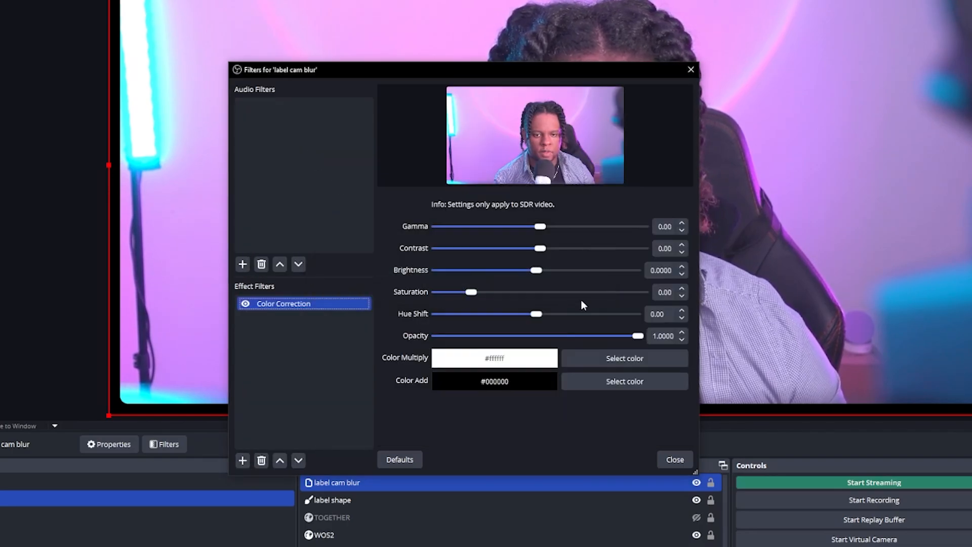
# - Raise the saturation to about 1.88 and shift the hue to about -154
pyautogui.moveTo(473, 293); pyautogui.dragTo(535, 293)
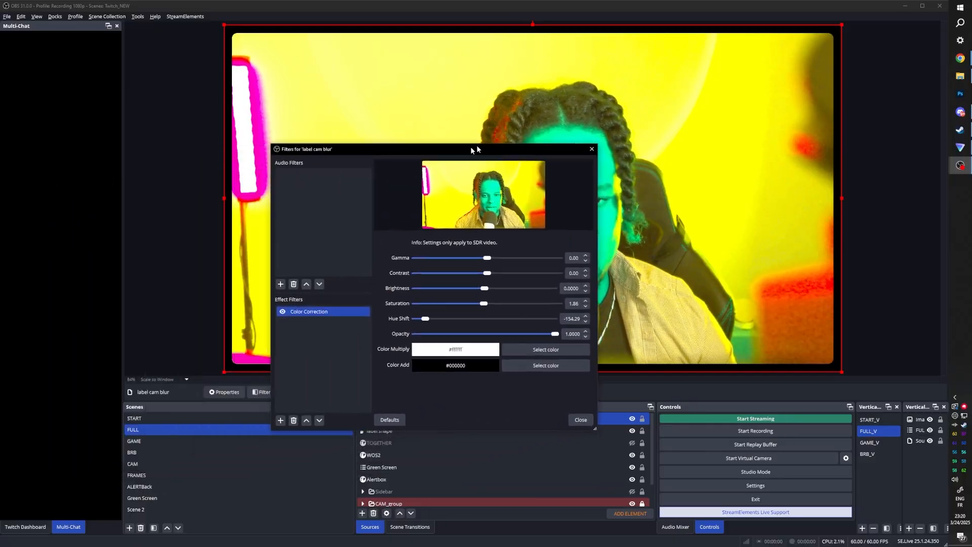
pyautogui.moveTo(471, 149); pyautogui.dragTo(487, 130)
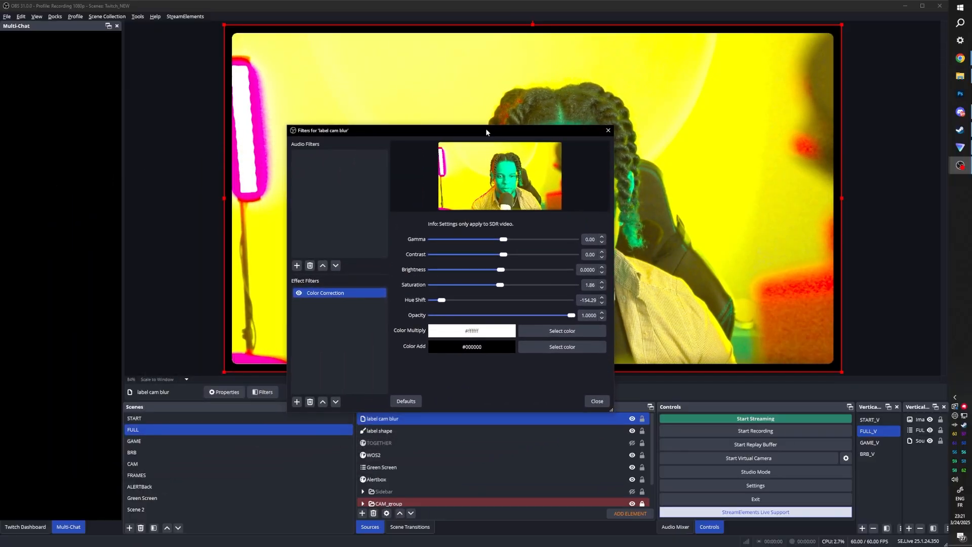
# - Add a Composite Blur filter to the label cam blur source and set its blur radius to 12.40
pyautogui.moveTo(398, 130); pyautogui.dragTo(443, 97)
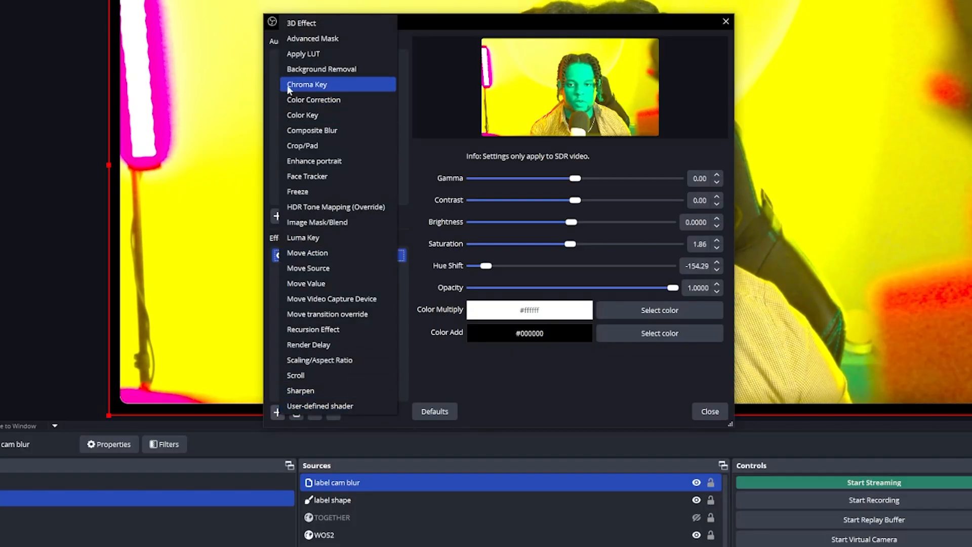
pyautogui.click(307, 130)
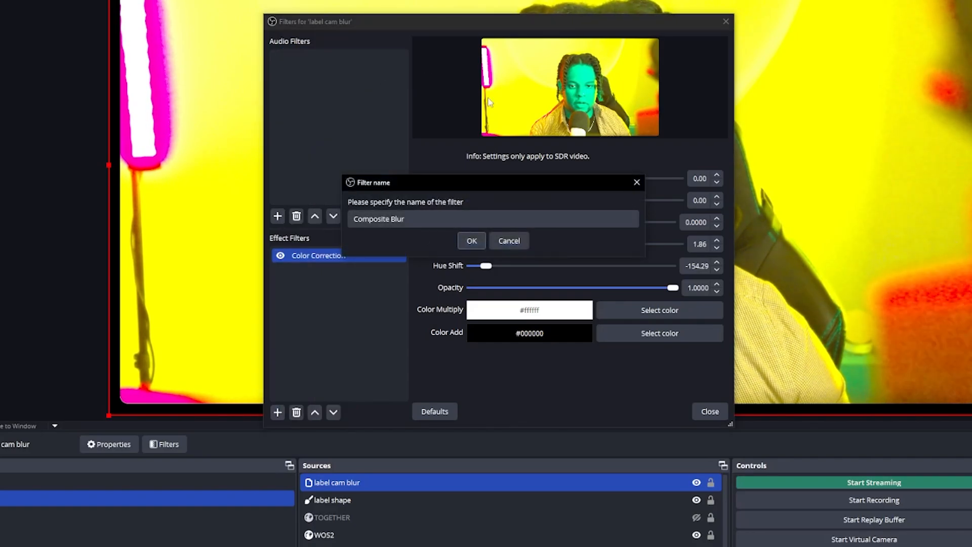
pyautogui.click(472, 240)
pyautogui.moveTo(482, 23); pyautogui.dragTo(98, 63)
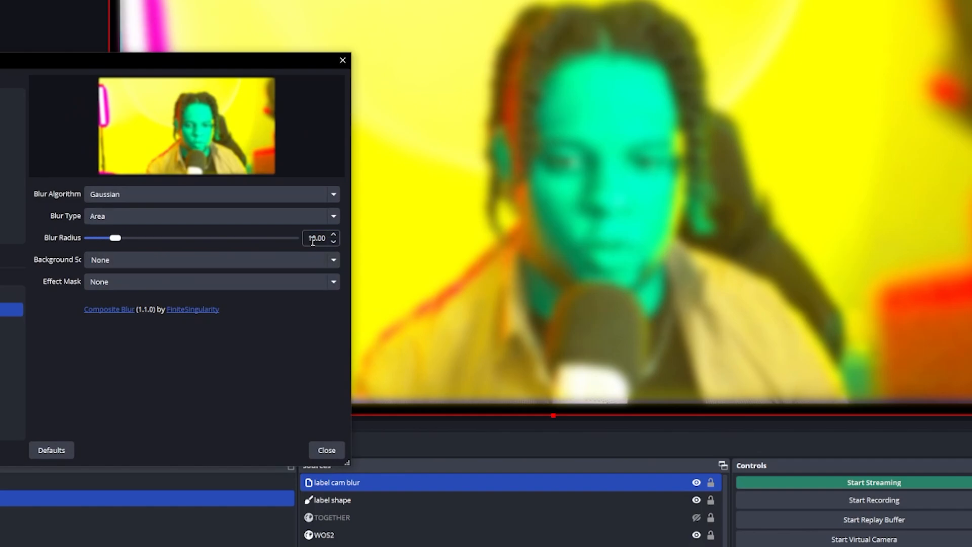
pyautogui.moveTo(115, 238); pyautogui.dragTo(122, 238)
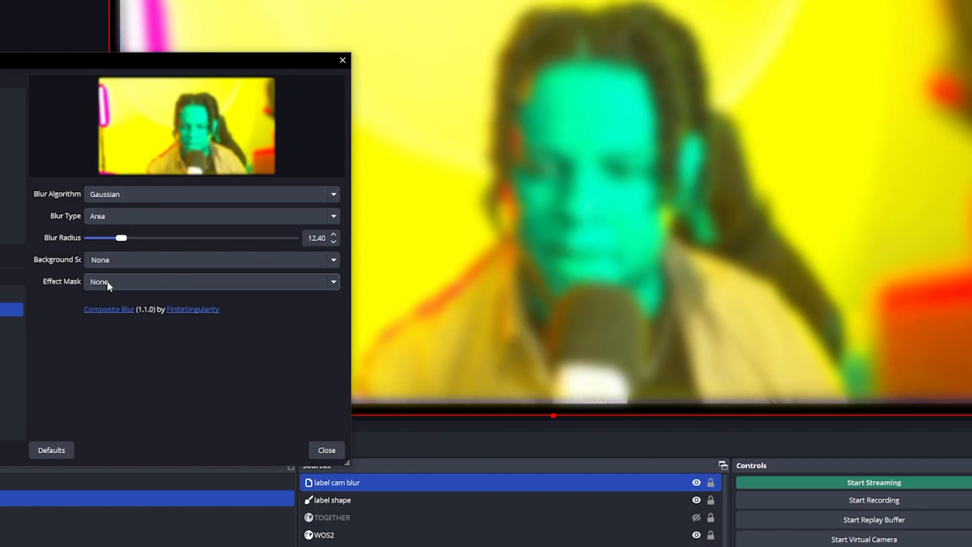
pyautogui.click(107, 281)
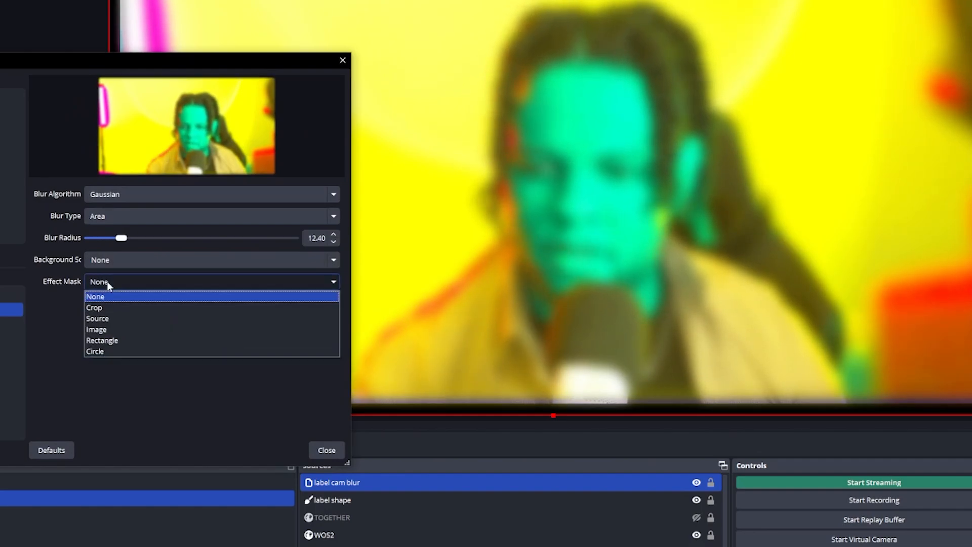
pyautogui.click(117, 318)
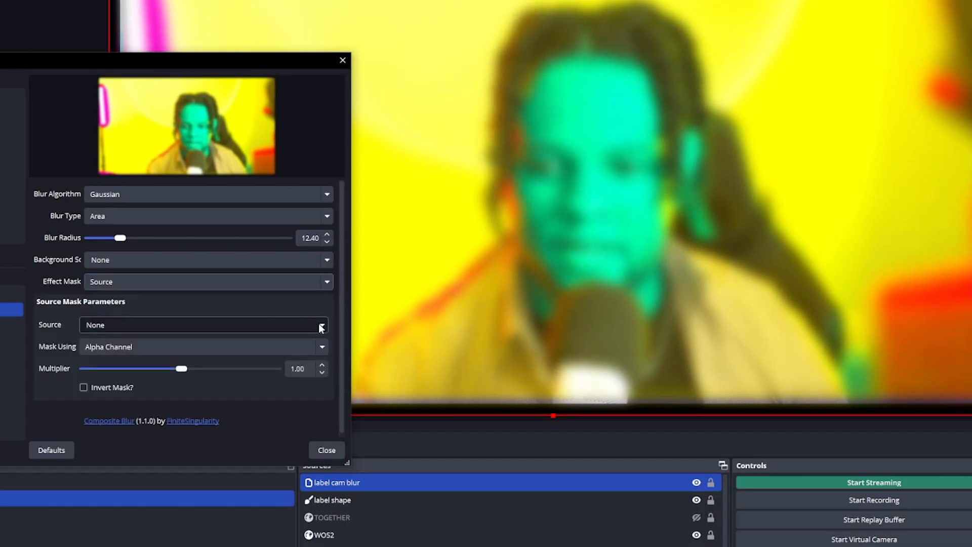
pyautogui.click(321, 327)
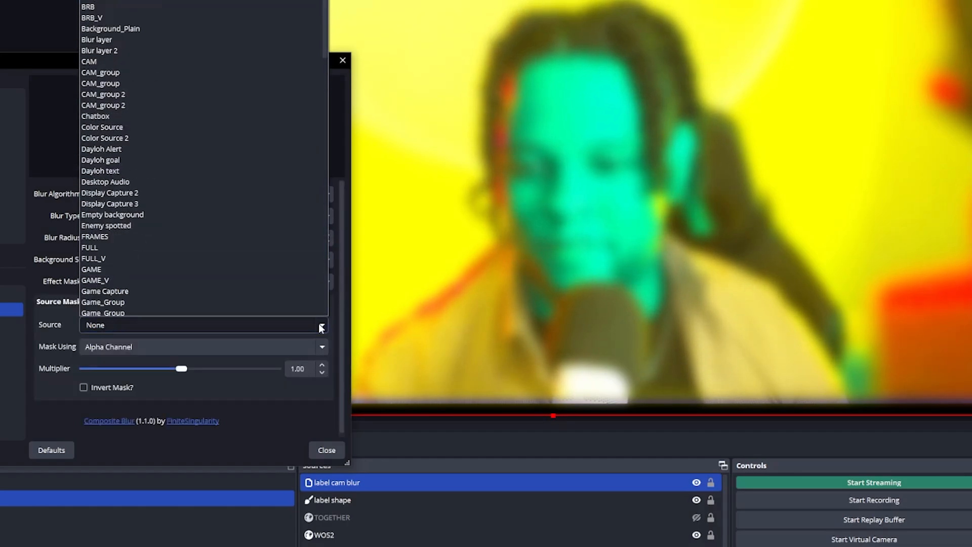
pyautogui.scroll(-2, 159, 208)
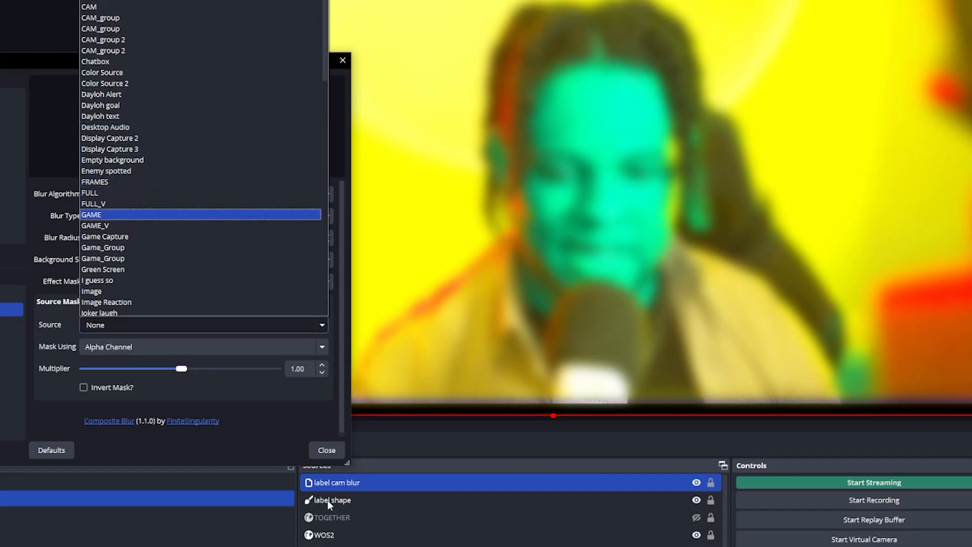
pyautogui.scroll(-8, 157, 105)
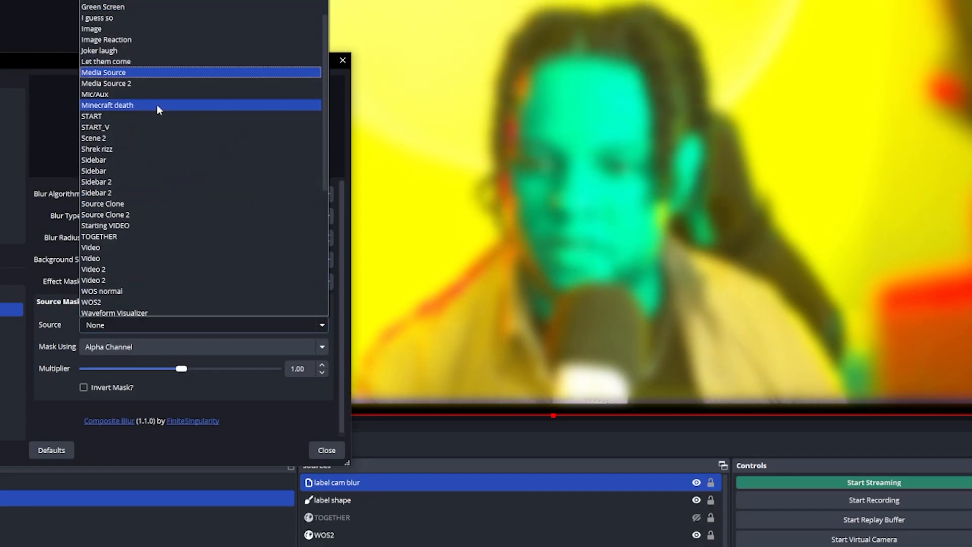
pyautogui.scroll(-5, 148, 226)
pyautogui.click(148, 227)
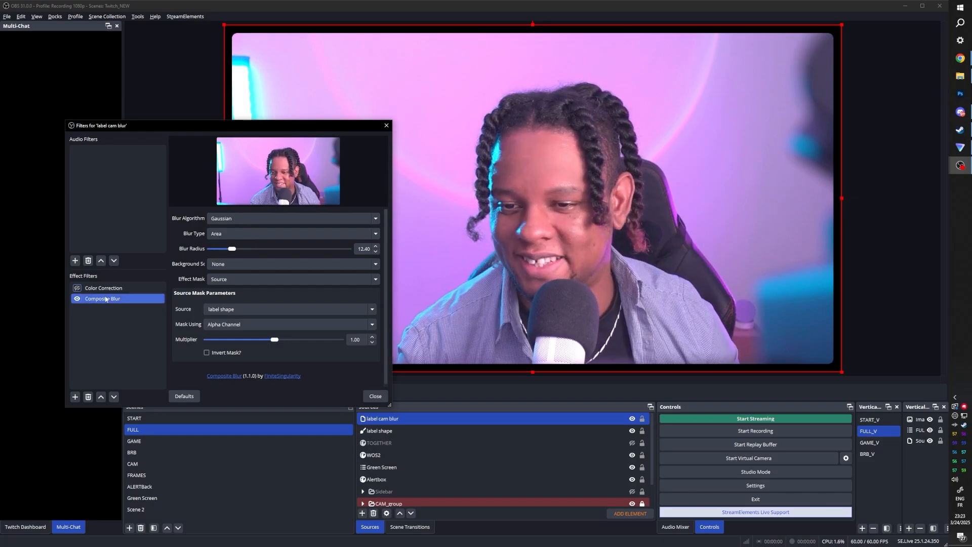
pyautogui.click(225, 280)
pyautogui.click(229, 291)
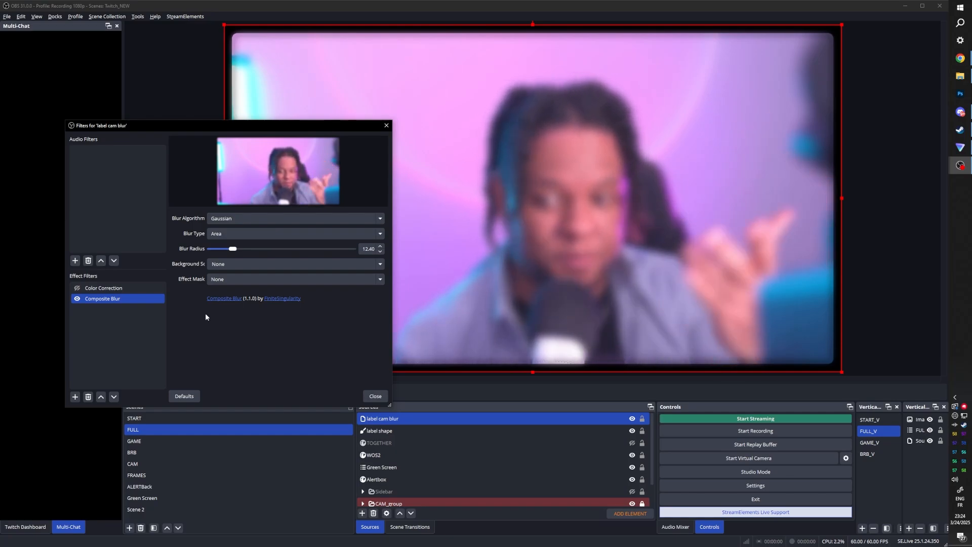
# - Add an Advanced Mask filter using mask type Source with label shape as the mask source
pyautogui.click(115, 323)
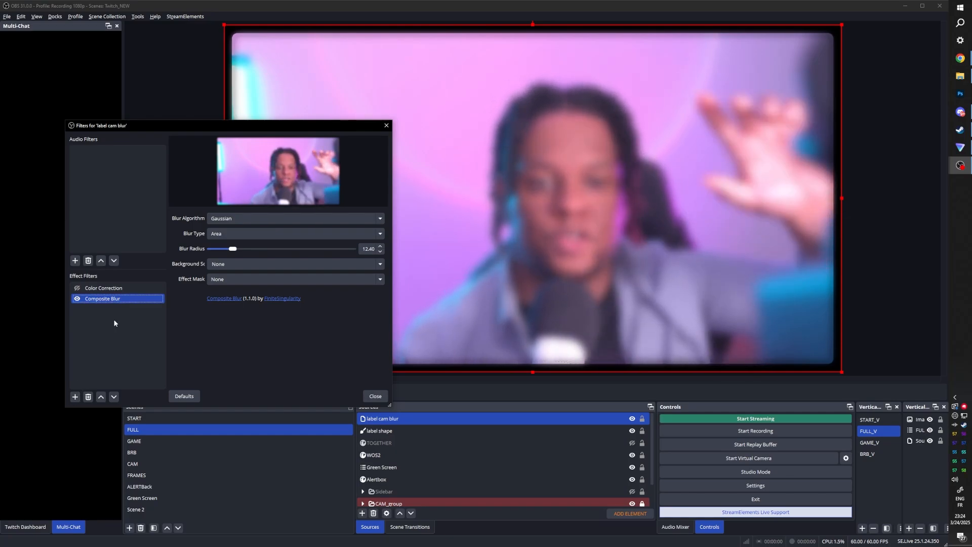
pyautogui.click(75, 396)
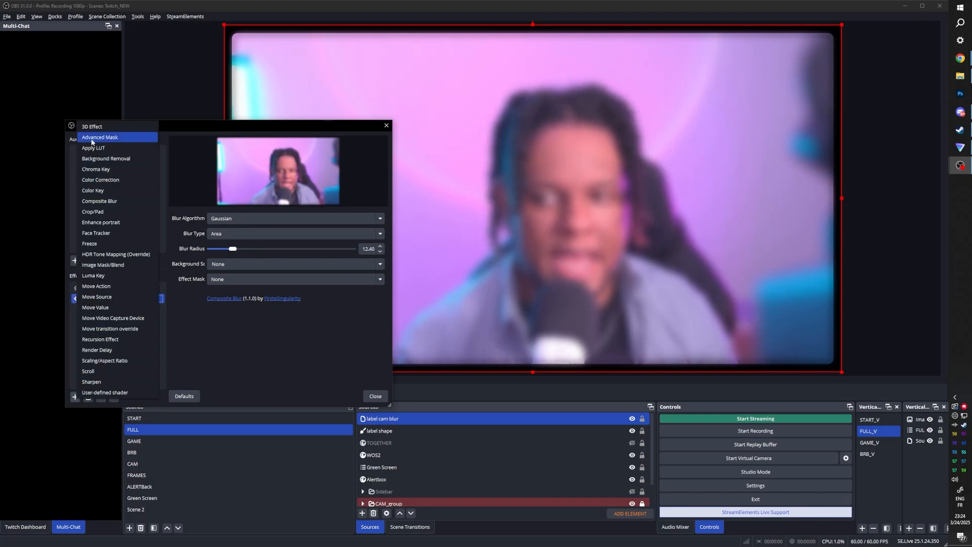
pyautogui.click(91, 142)
pyautogui.click(214, 281)
pyautogui.click(223, 235)
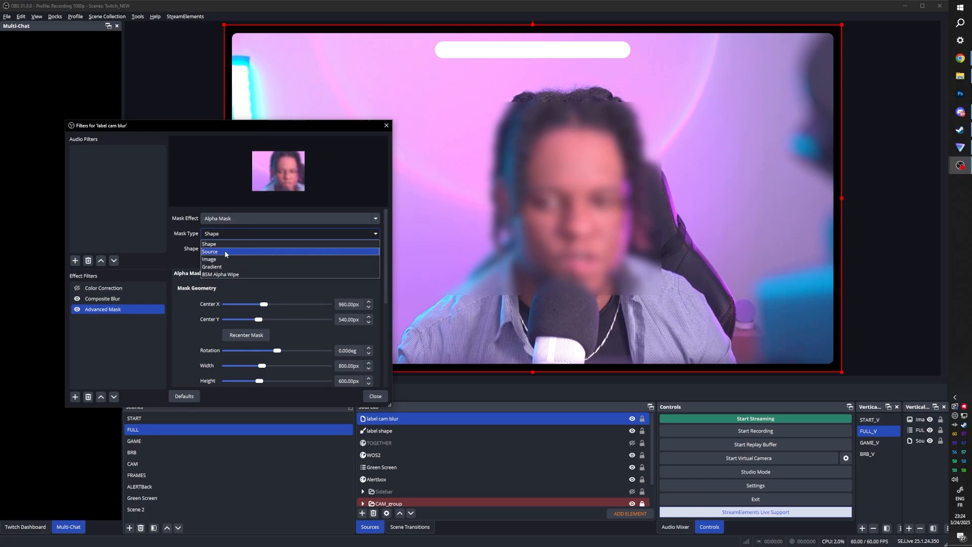
pyautogui.click(224, 251)
pyautogui.click(375, 250)
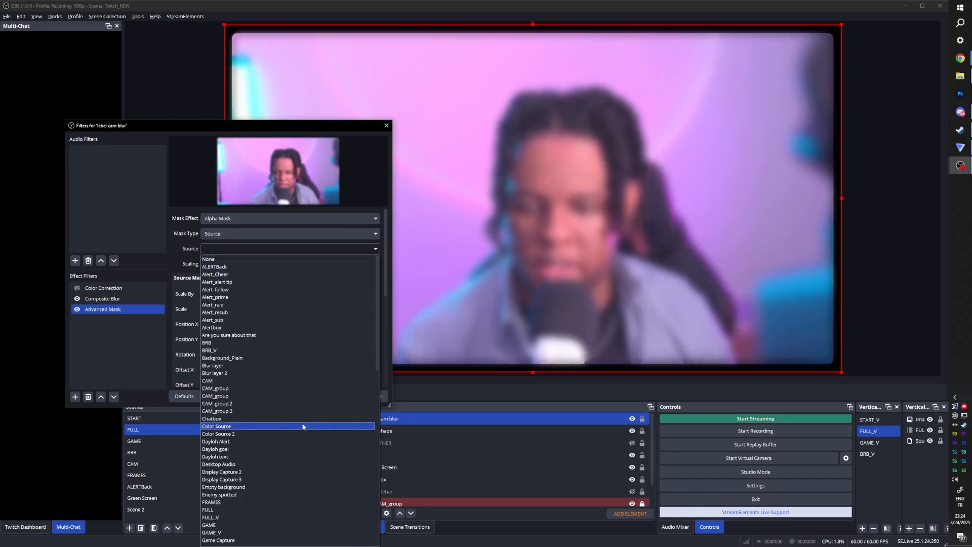
pyautogui.scroll(-15, 309, 481)
pyautogui.click(273, 485)
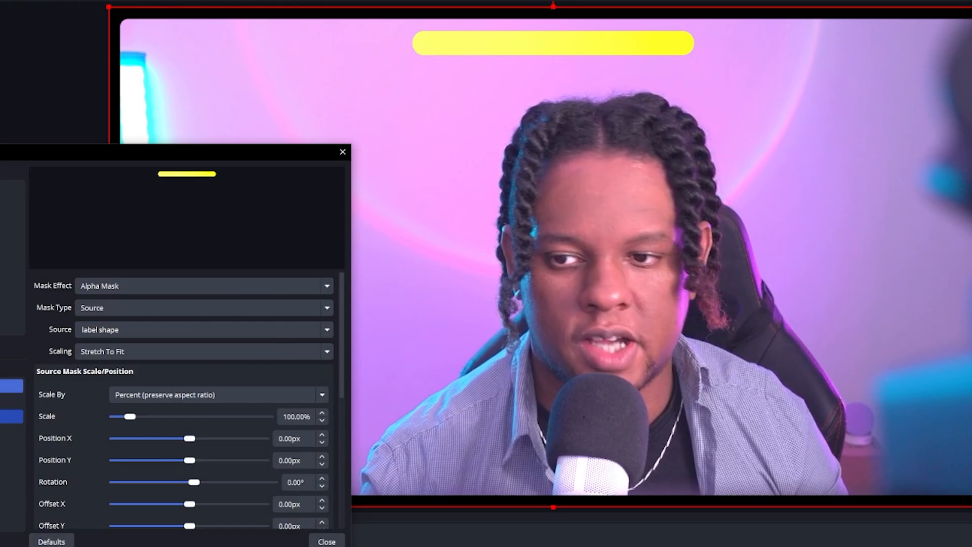
# - Reset the Color Correction filter to defaults and raise its brightness to about 0.14
pyautogui.click(10, 386)
pyautogui.click(67, 537)
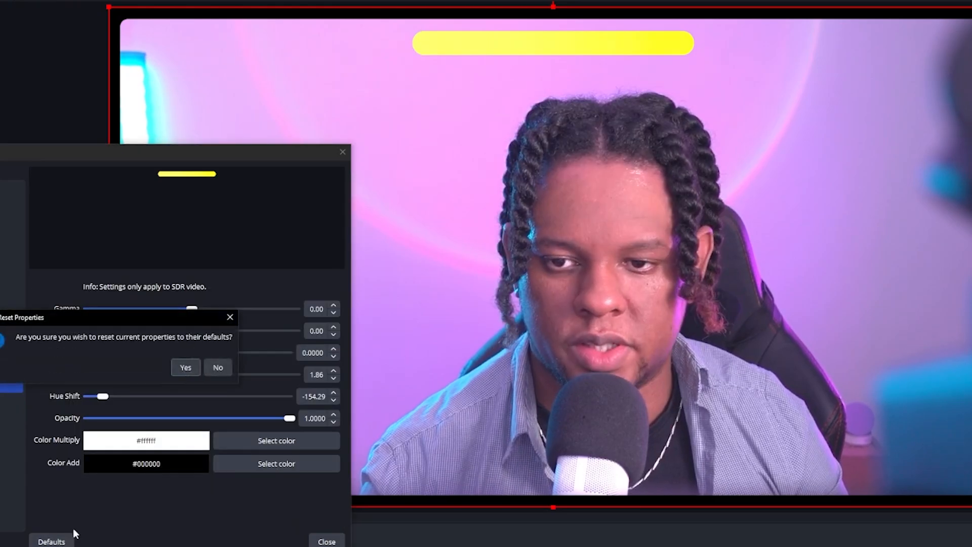
pyautogui.click(185, 367)
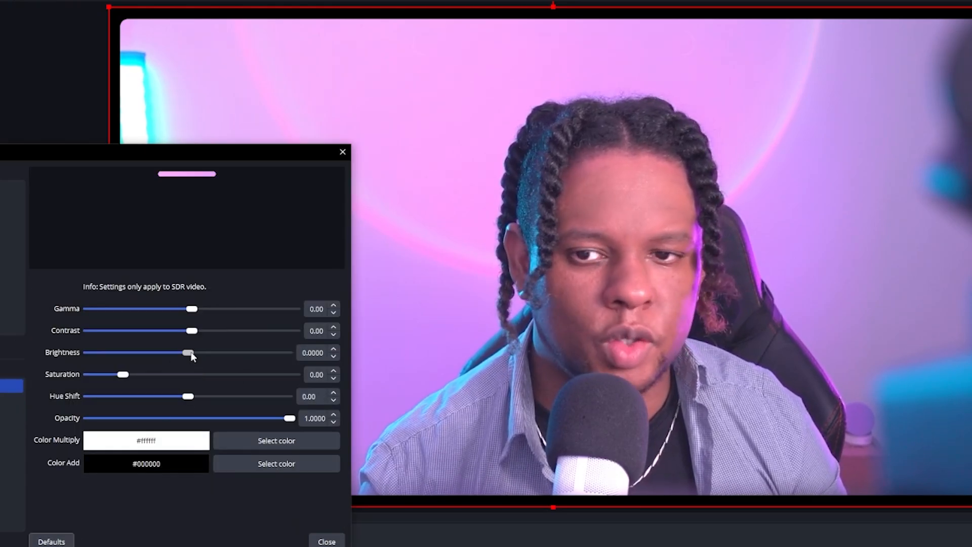
pyautogui.moveTo(191, 355); pyautogui.dragTo(199, 357)
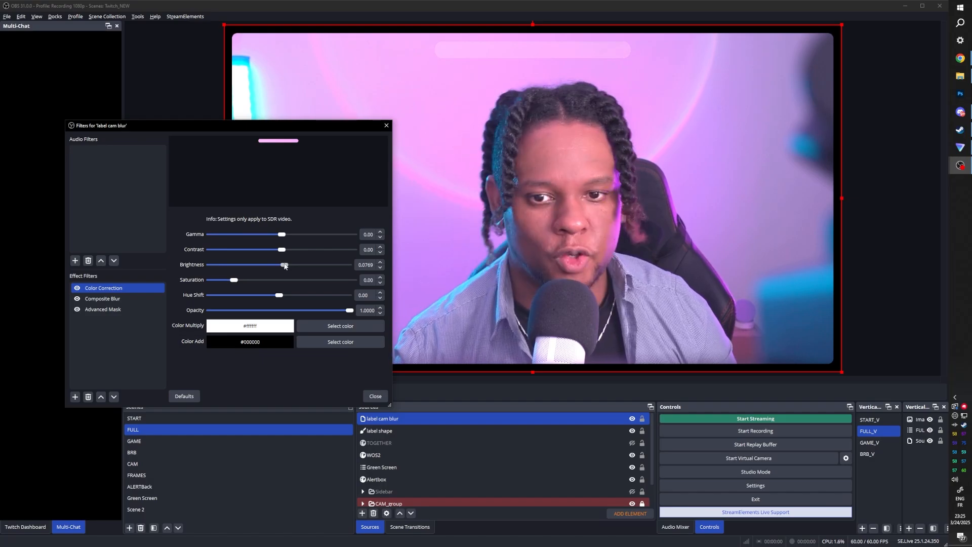
pyautogui.moveTo(285, 267); pyautogui.dragTo(289, 268)
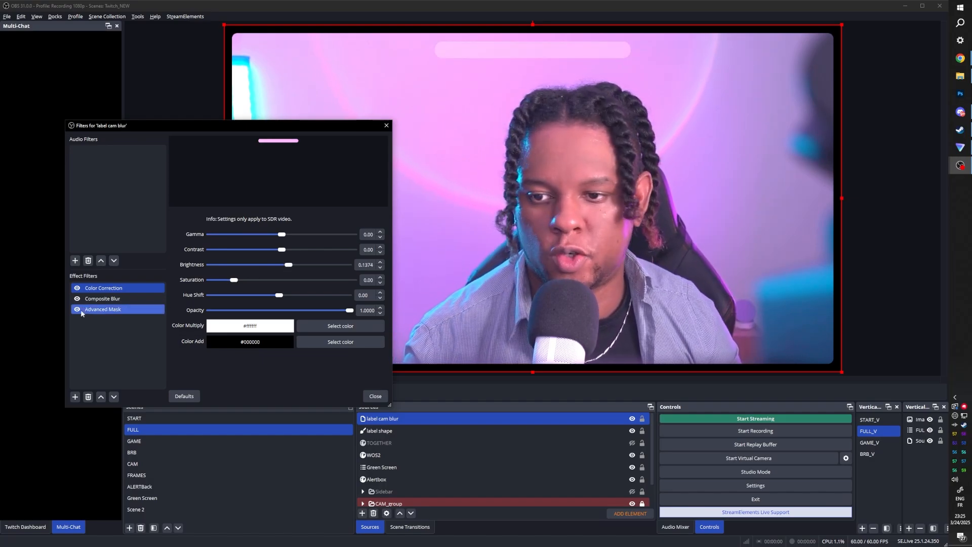
# - Increase the Composite Blur radius slightly and close the filters window
pyautogui.click(102, 298)
pyautogui.moveTo(229, 251); pyautogui.dragTo(241, 252)
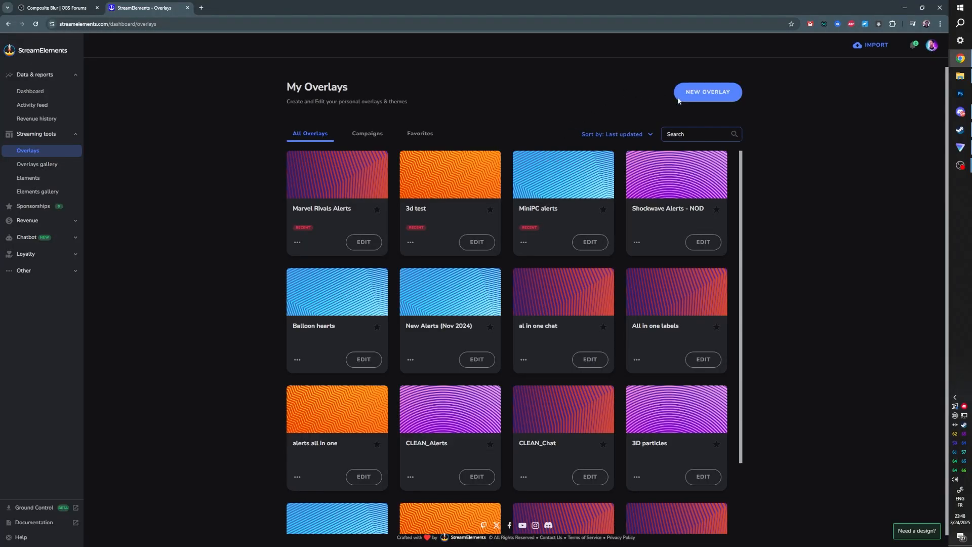
pyautogui.click(679, 98)
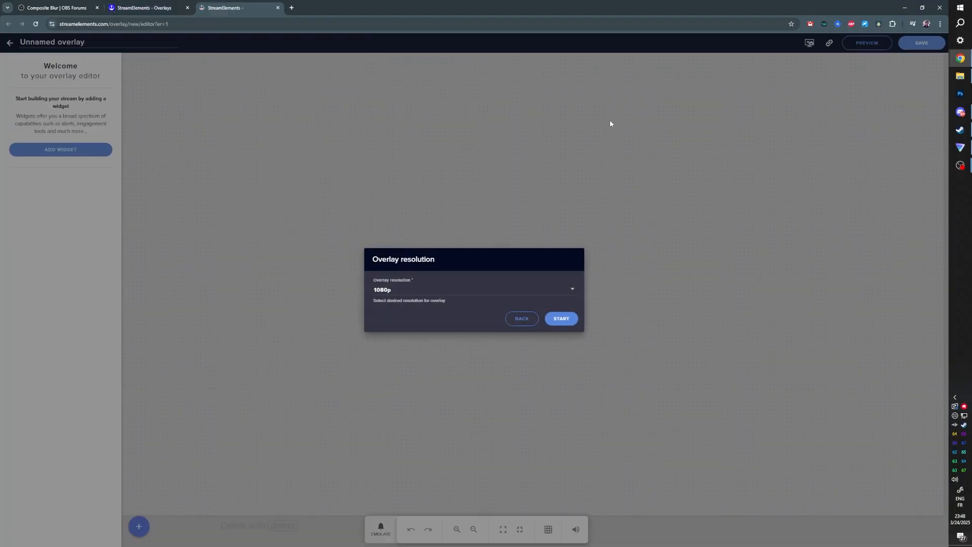
# - Start a 1080p StreamElements overlay and add a Stream chat widget with the Custom theme
pyautogui.click(562, 321)
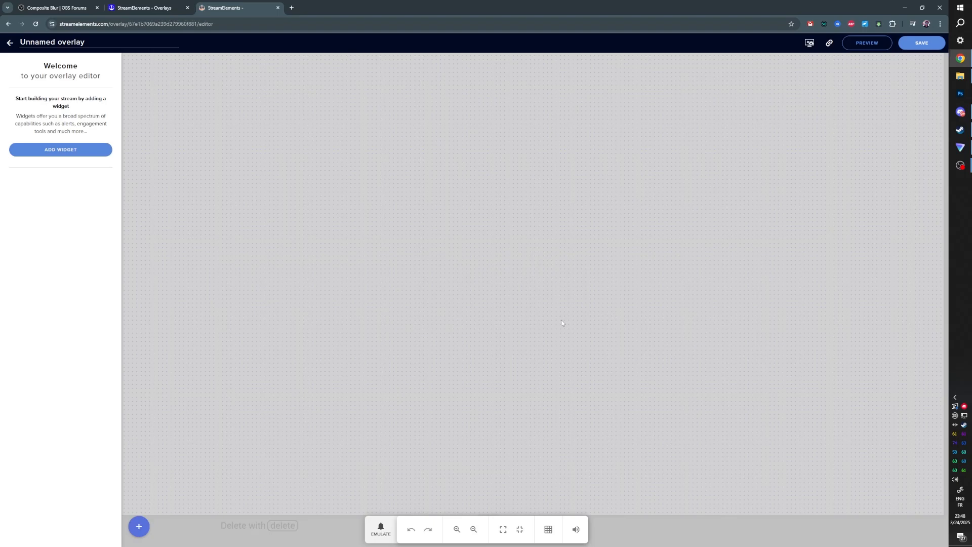
pyautogui.click(55, 149)
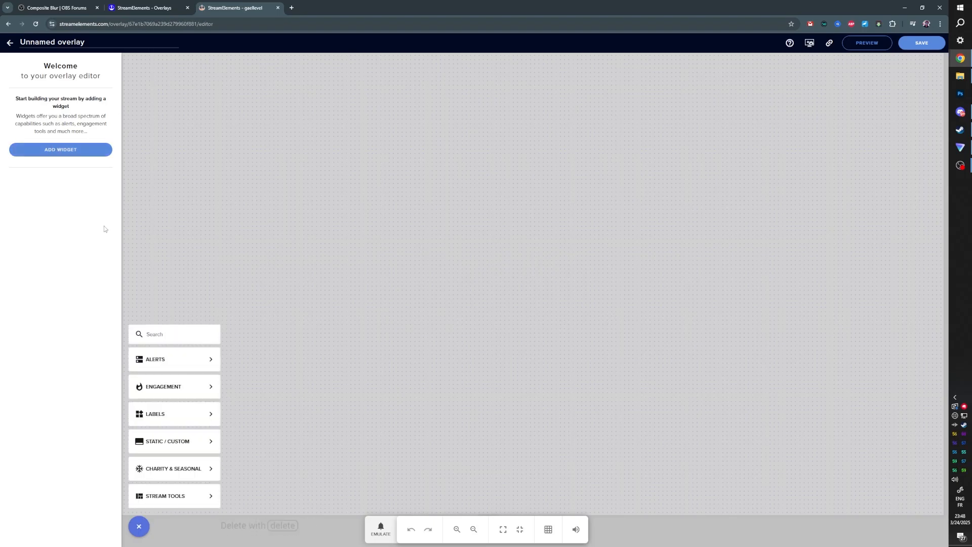
pyautogui.click(208, 359)
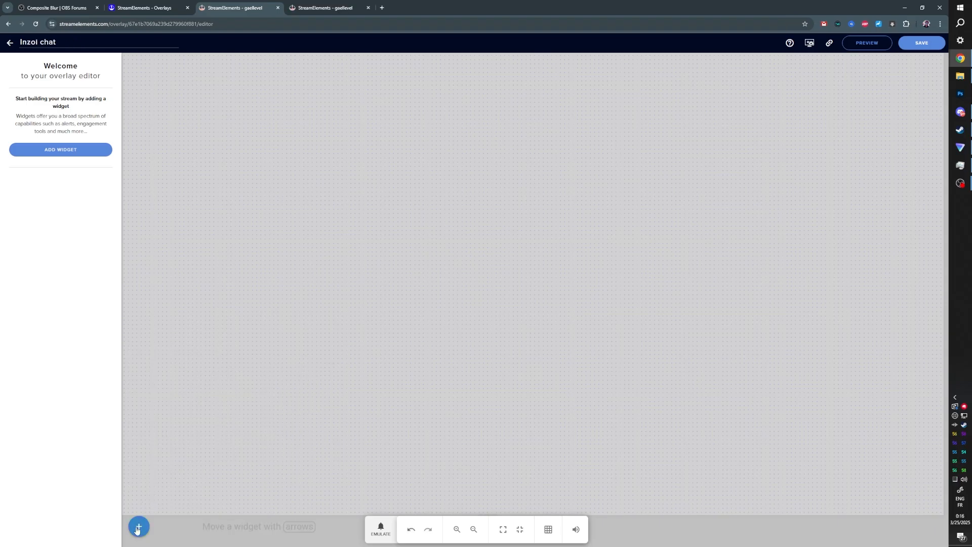
pyautogui.click(138, 527)
pyautogui.click(171, 503)
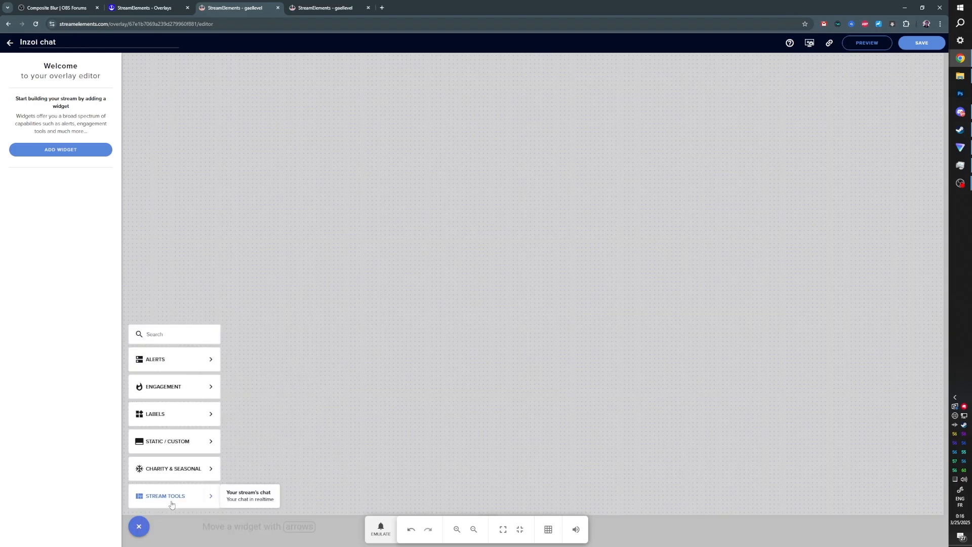
pyautogui.click(234, 501)
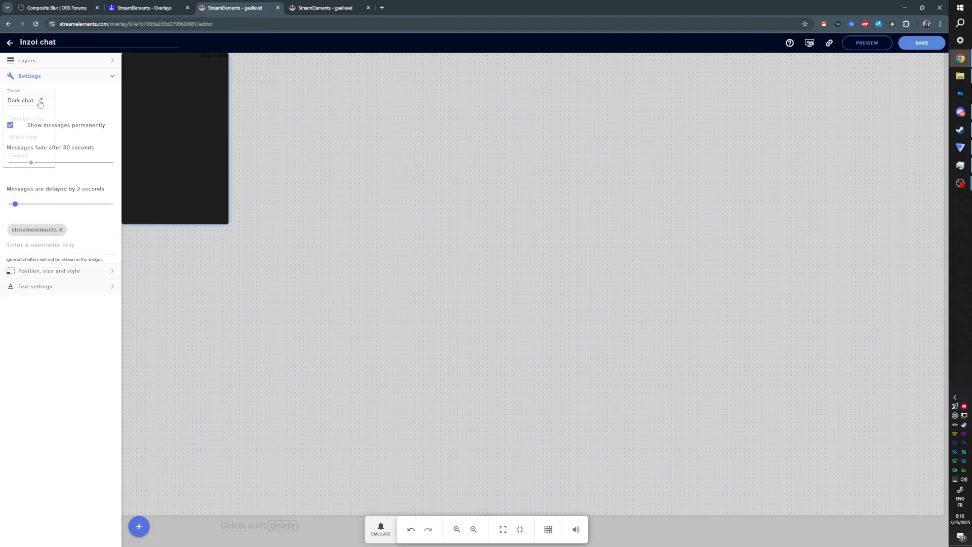
pyautogui.click(23, 156)
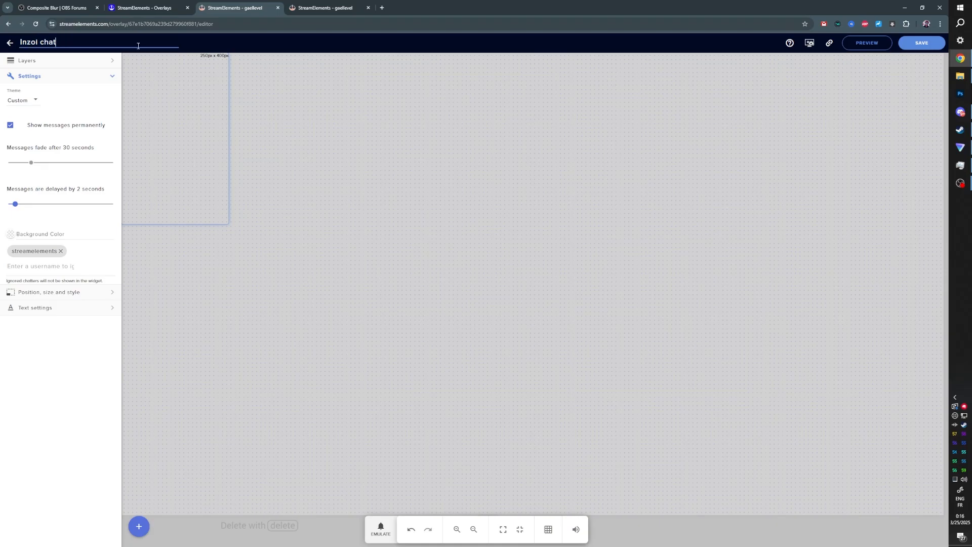
# - Save the overlay and copy its overlay URL
pyautogui.click(921, 44)
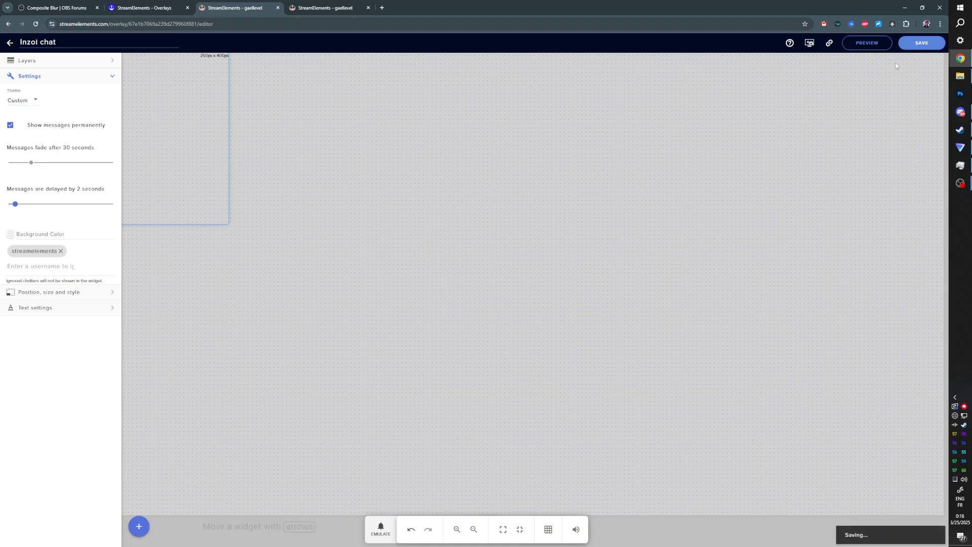
pyautogui.click(830, 43)
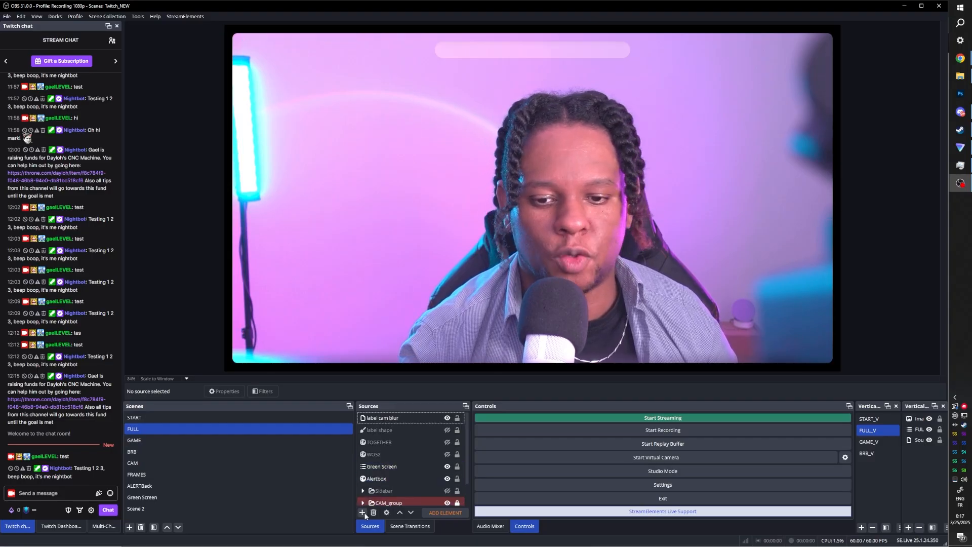
# - Add a Browser source named 'inz chat' to the scene
pyautogui.click(362, 512)
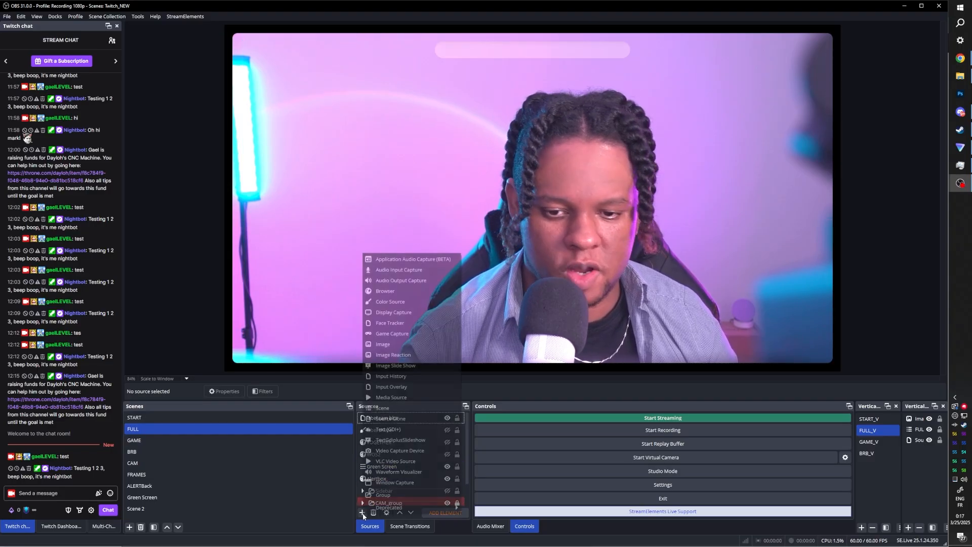
pyautogui.click(393, 294)
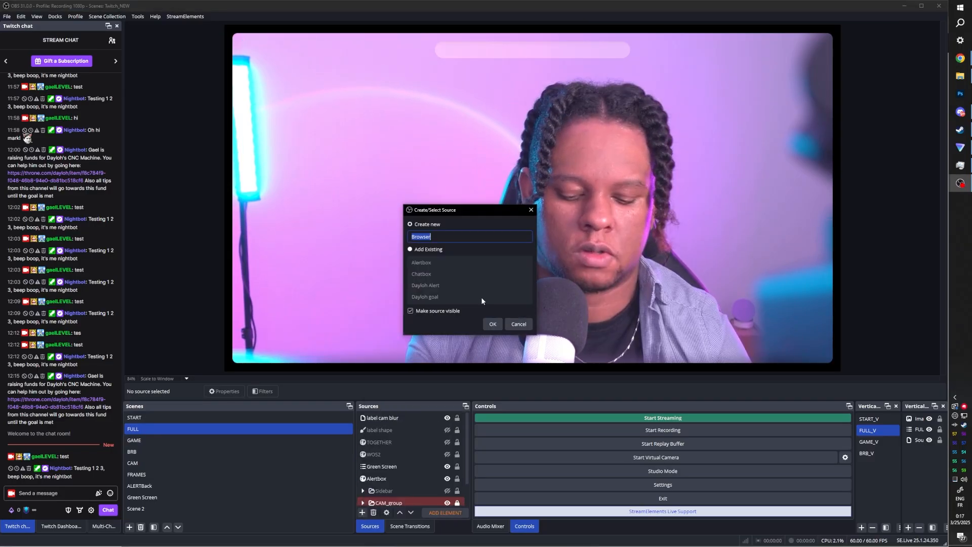
pyautogui.write('inz chat')
pyautogui.press('Return')
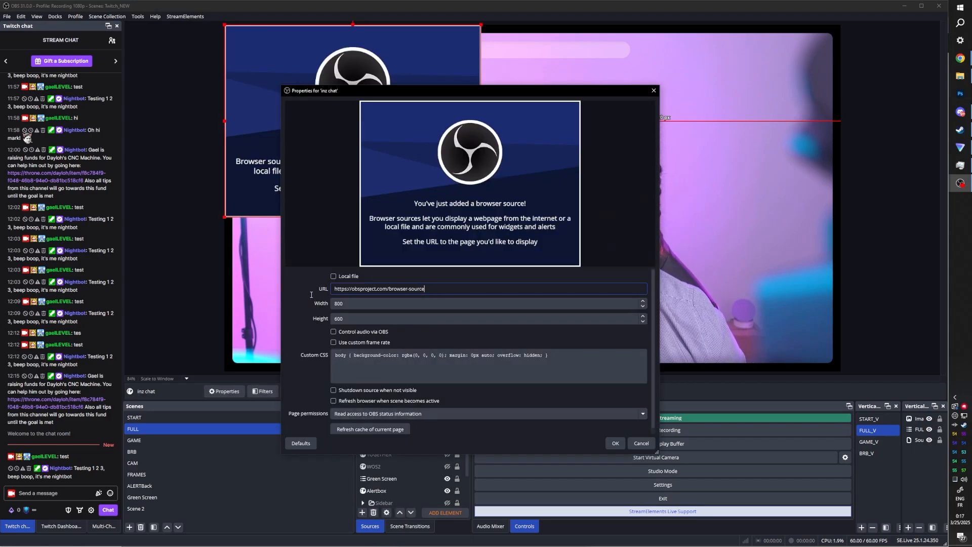
# - Paste the copied overlay URL into the browser source and confirm the properties
pyautogui.moveTo(436, 289); pyautogui.dragTo(321, 287)
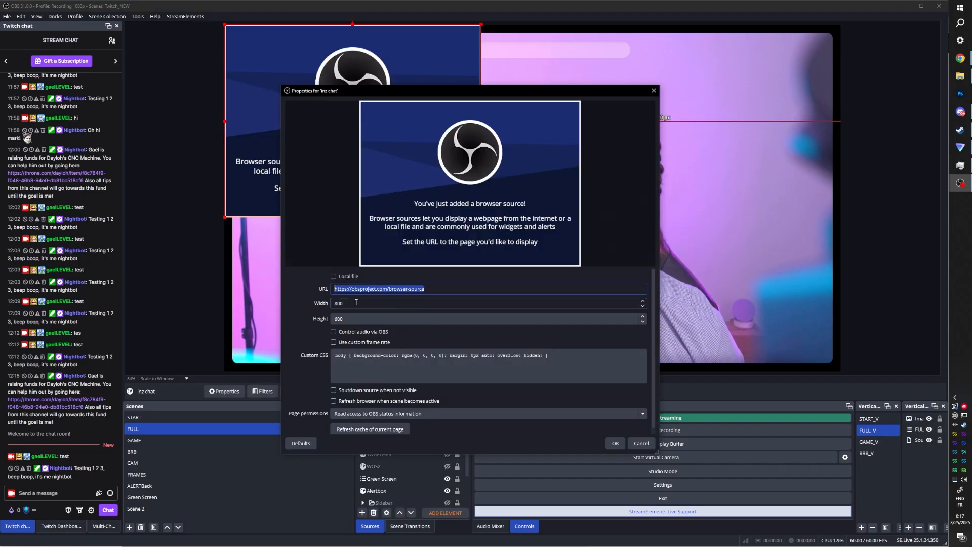
pyautogui.hotkey('ctrl', 'v')
pyautogui.click(615, 443)
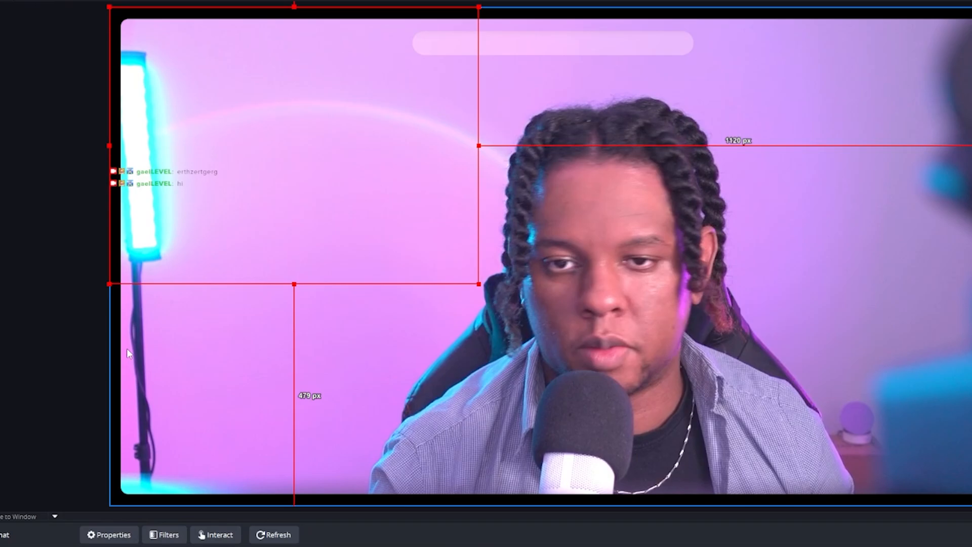
# - Move the inz chat browser source toward the upper left and clear its existing custom CSS
pyautogui.moveTo(195, 217); pyautogui.dragTo(290, 248)
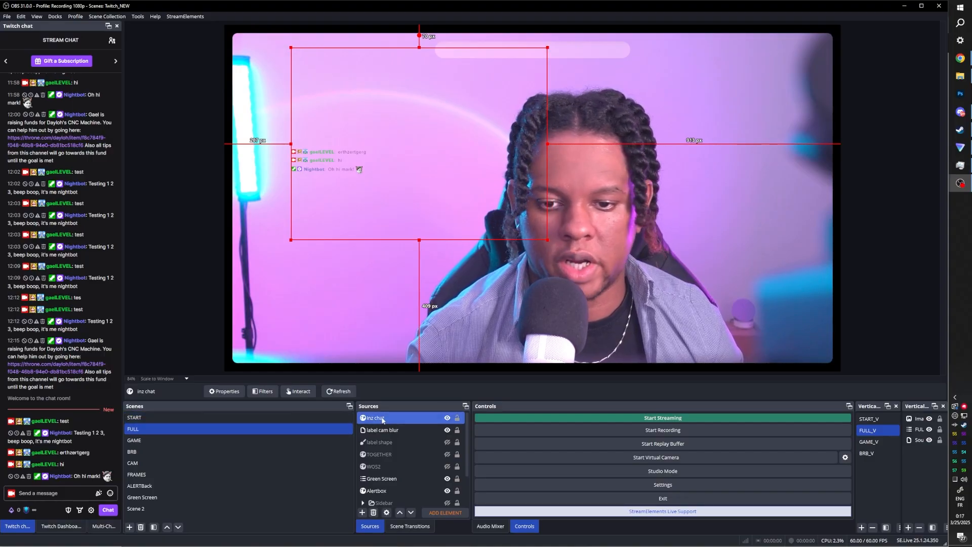
pyautogui.doubleClick(381, 418)
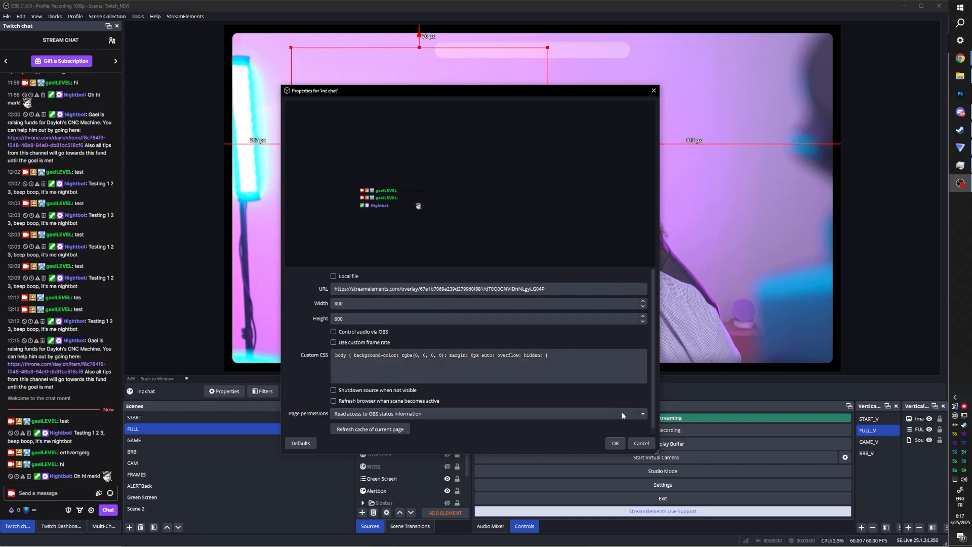
pyautogui.moveTo(657, 451); pyautogui.dragTo(643, 523)
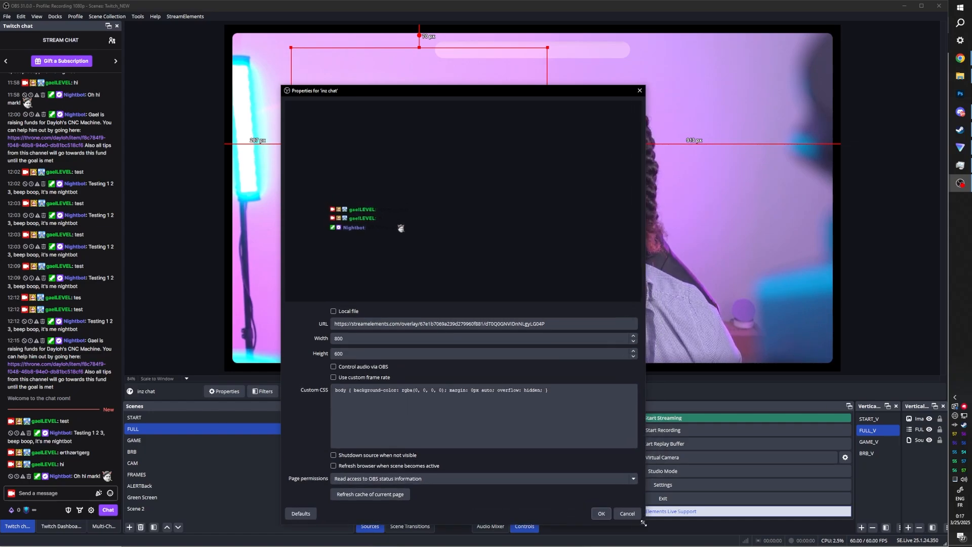
pyautogui.hotkey('ctrl', 'a')
pyautogui.press('BackSpace')
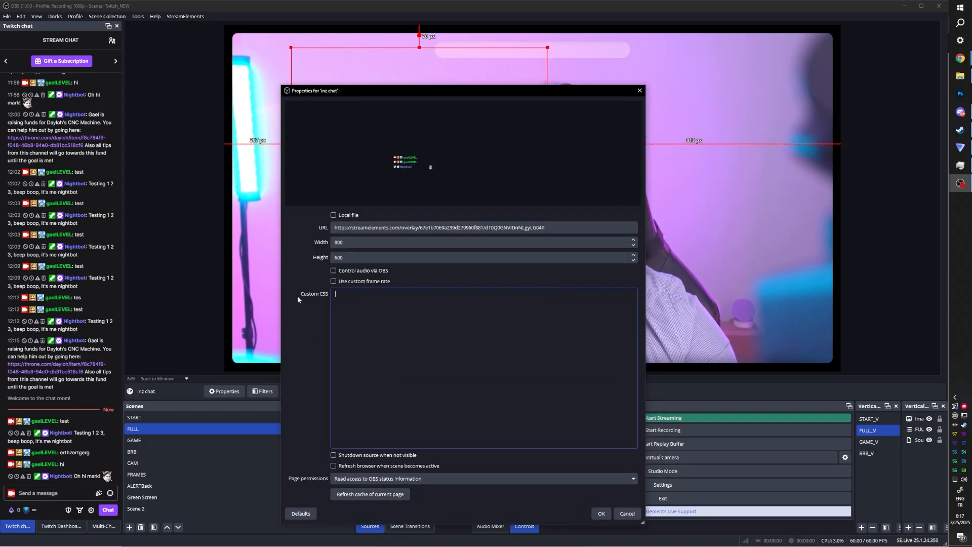
# - Write custom CSS for .chat-line: background rgba(255,255,255, 0.5), border-radius 16px, padding 5px, max-width 80%, color white
pyautogui.hotkey('alt', 'Tab')
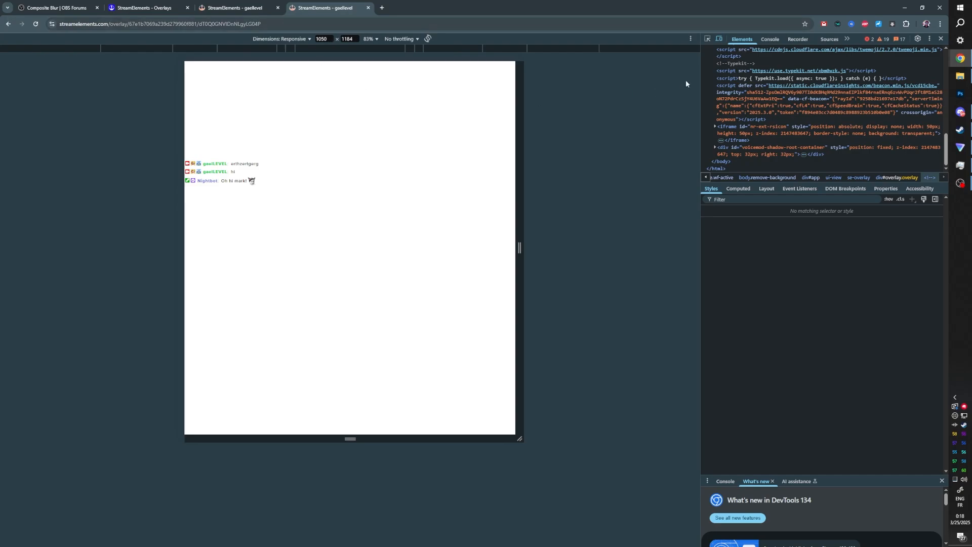
pyautogui.click(708, 39)
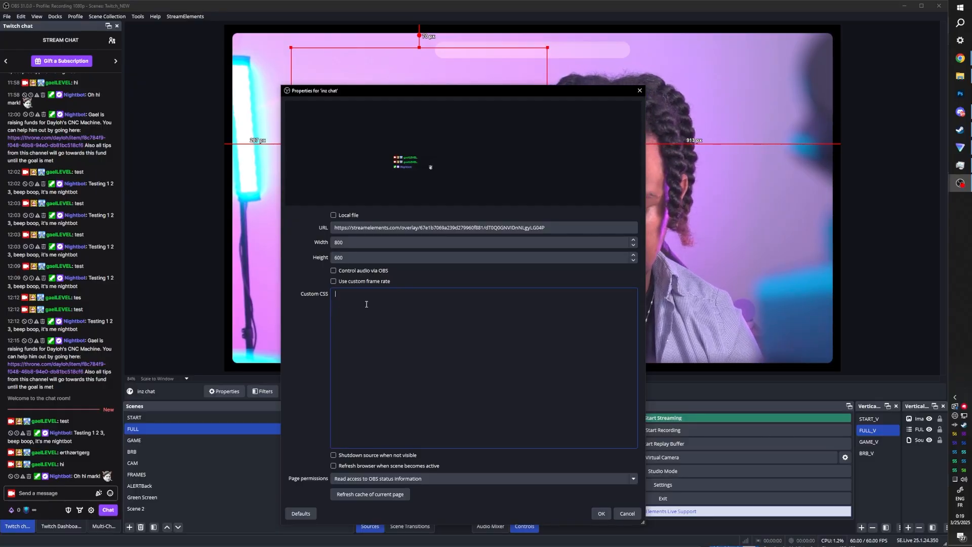
pyautogui.write('.chat')
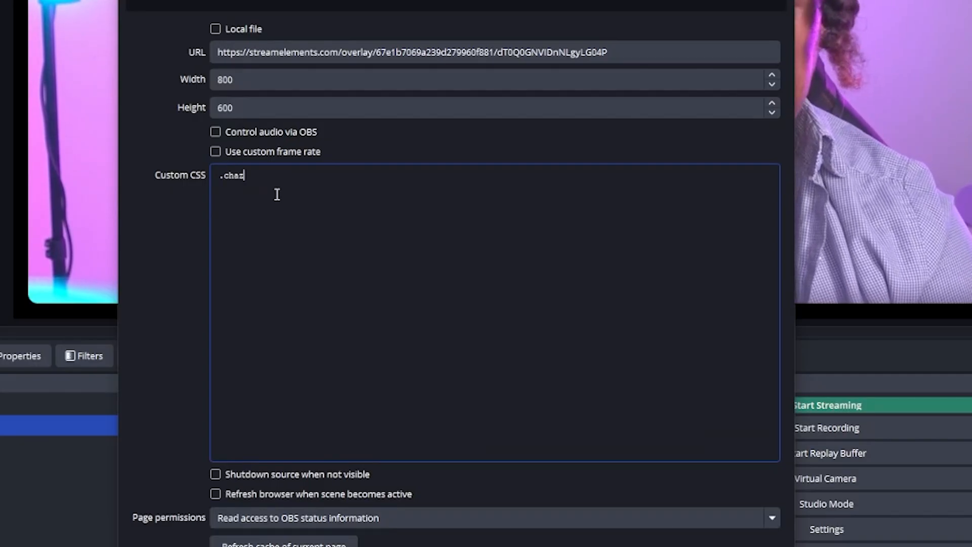
pyautogui.write('-line')
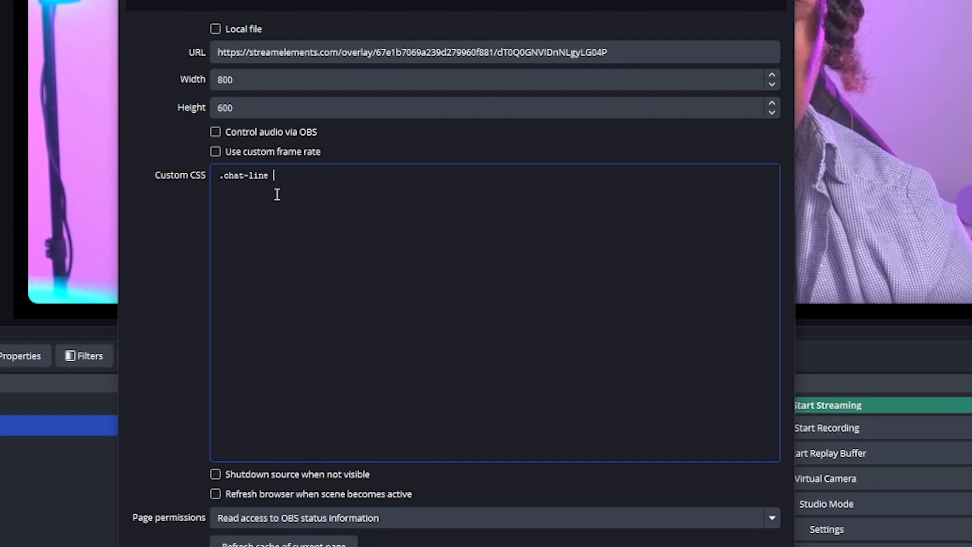
pyautogui.write(' {')
pyautogui.press('Return')
pyautogui.press('Return')
pyautogui.write('background: rgba')
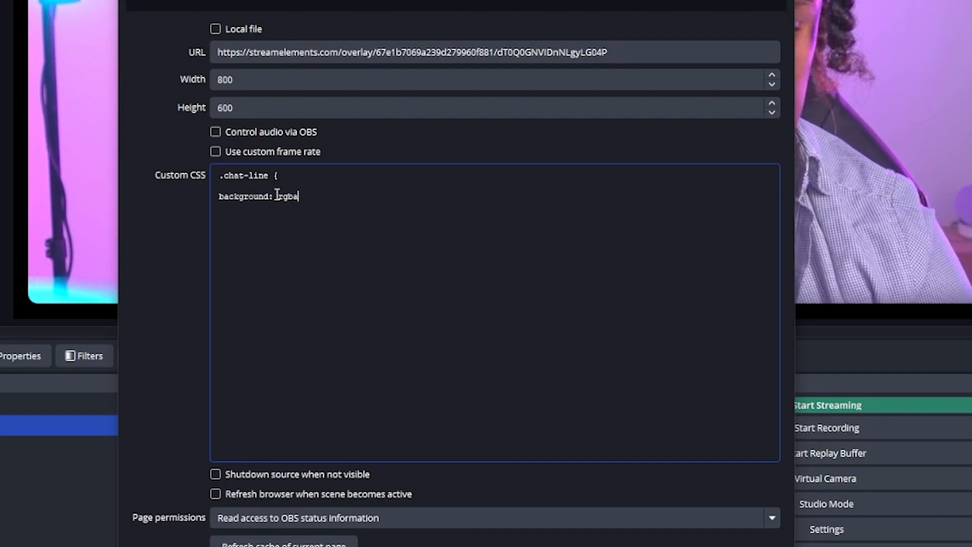
pyautogui.write('(')
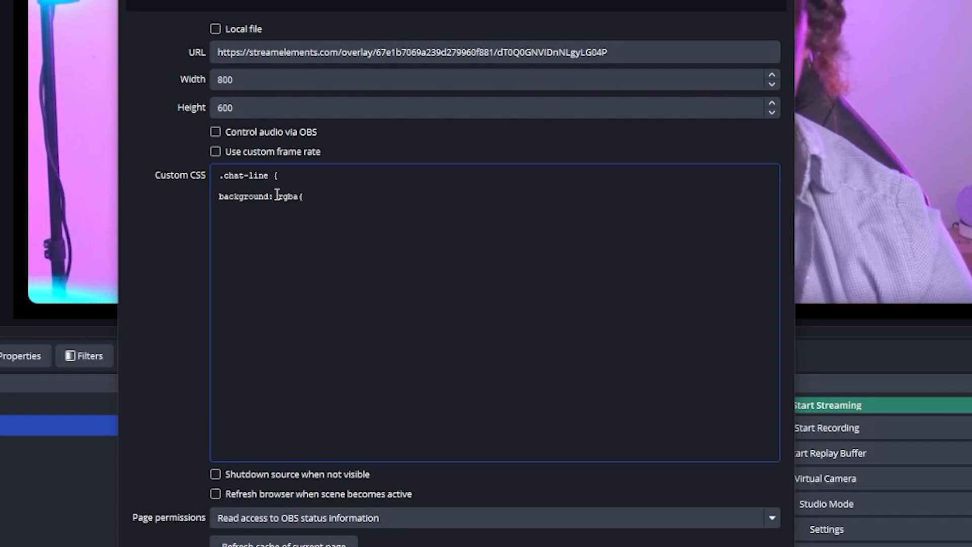
pyautogui.write('255,255')
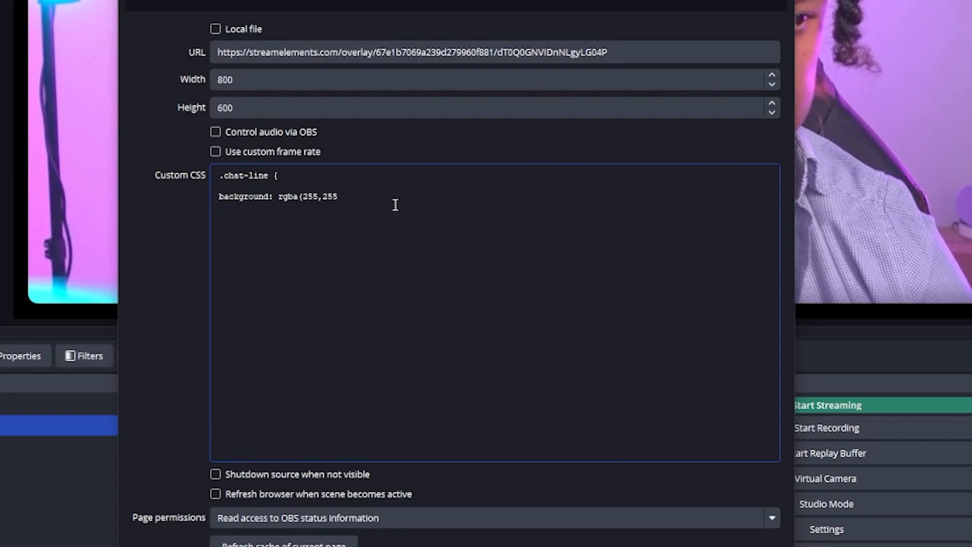
pyautogui.write(',255,')
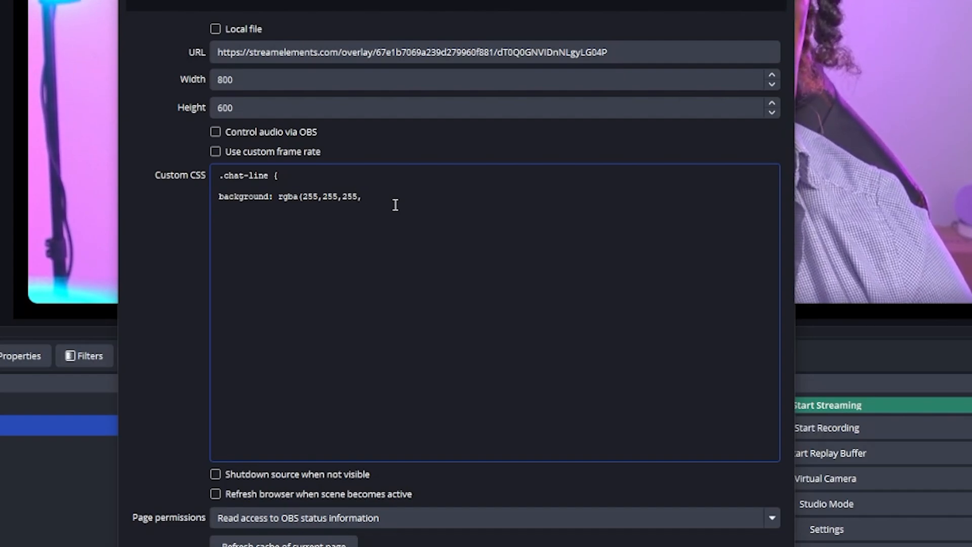
pyautogui.write(' 0')
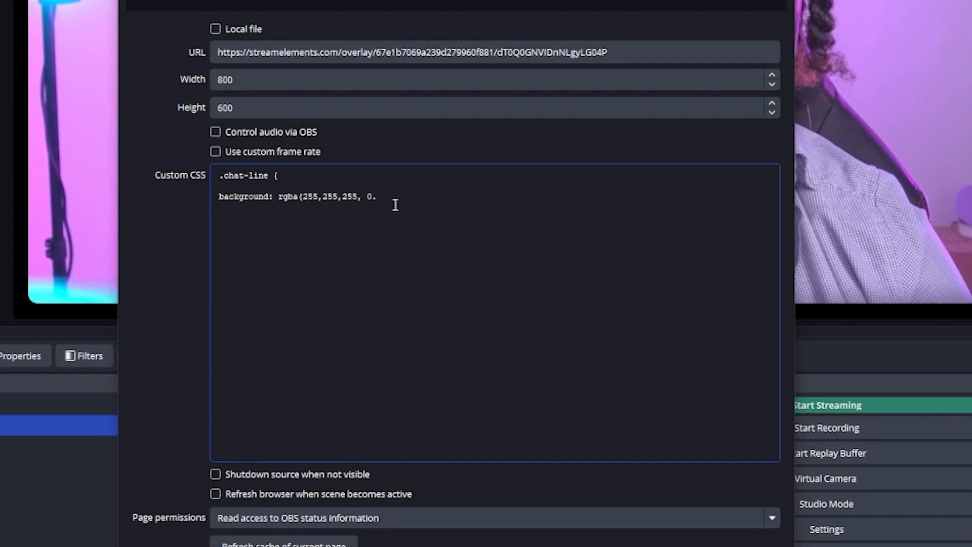
pyautogui.write('.5')
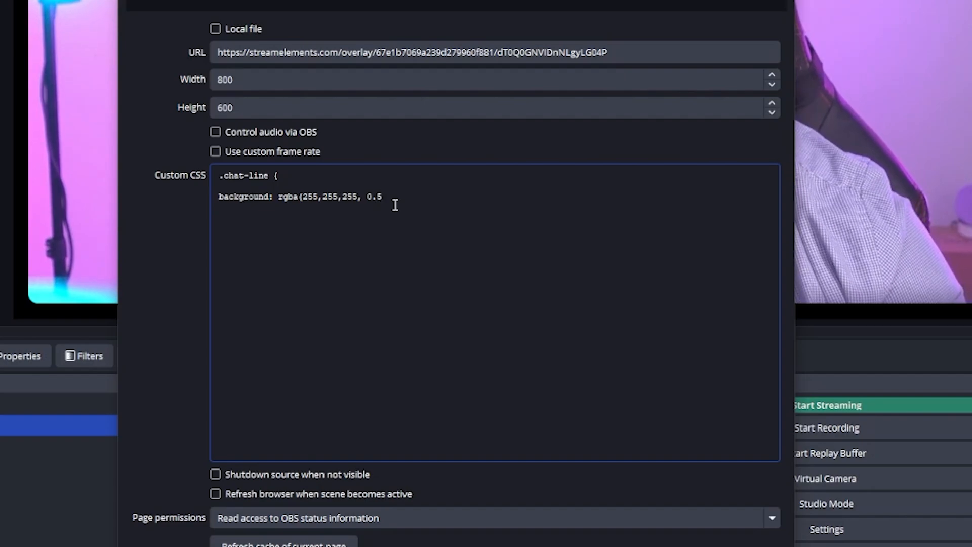
pyautogui.write('); ')
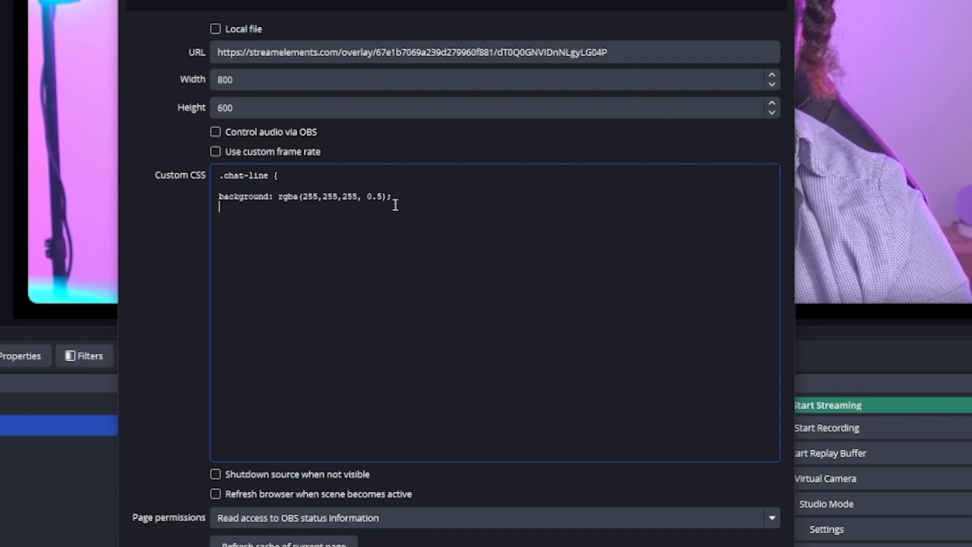
pyautogui.write('border-radius: 16px')
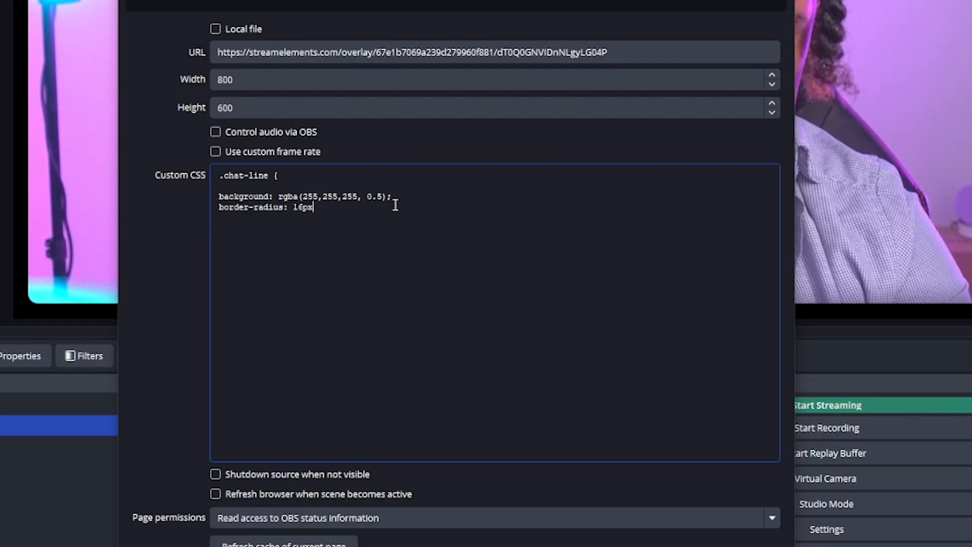
pyautogui.write(';')
pyautogui.press('Return')
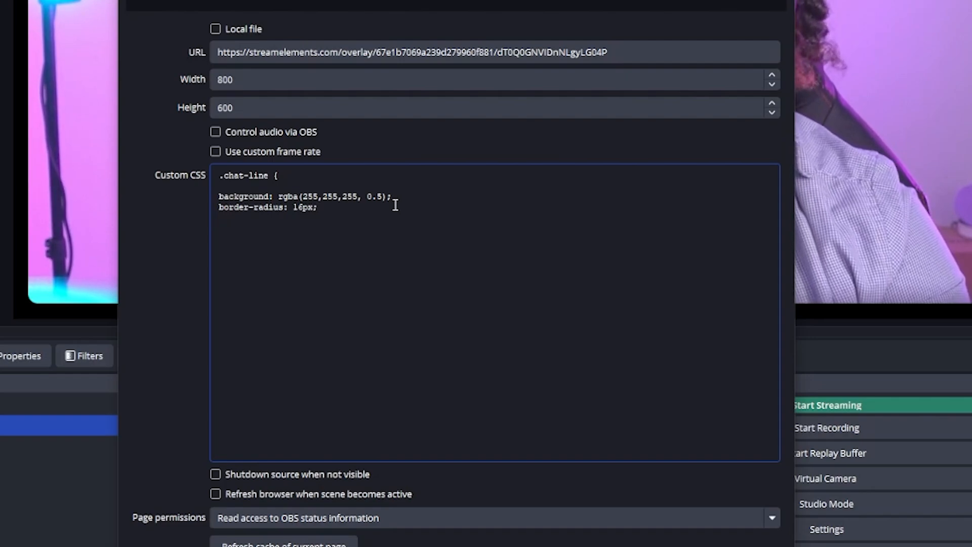
pyautogui.write('padding: 5px')
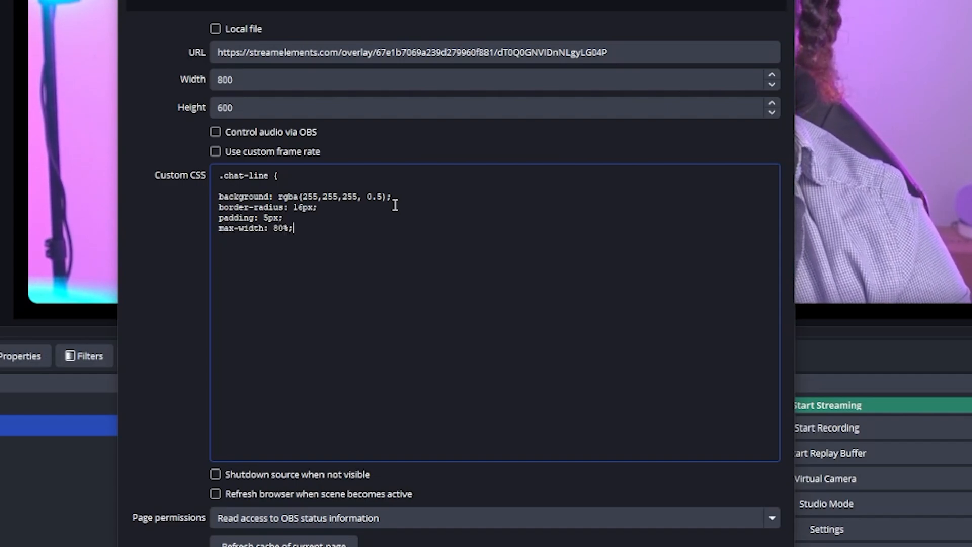
pyautogui.write('color')
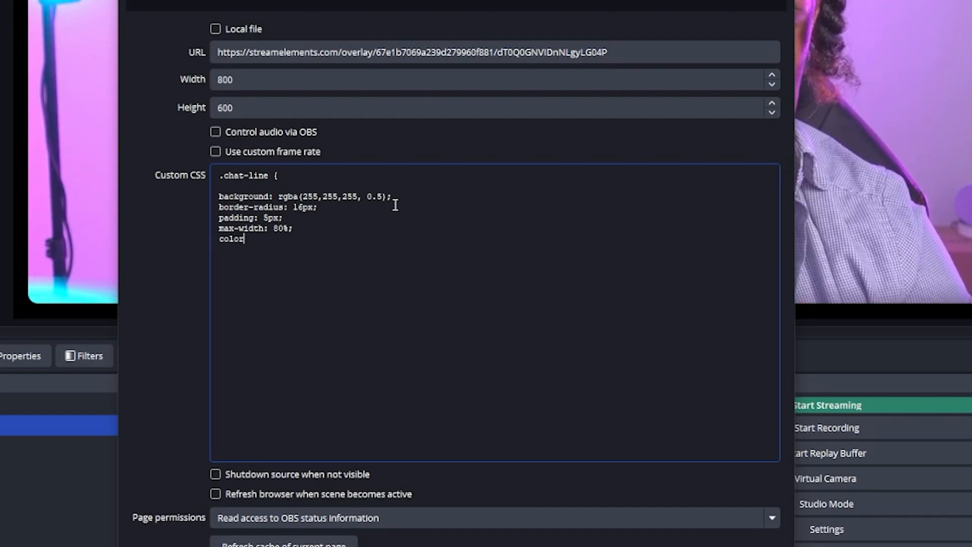
pyautogui.write(': white;  ')
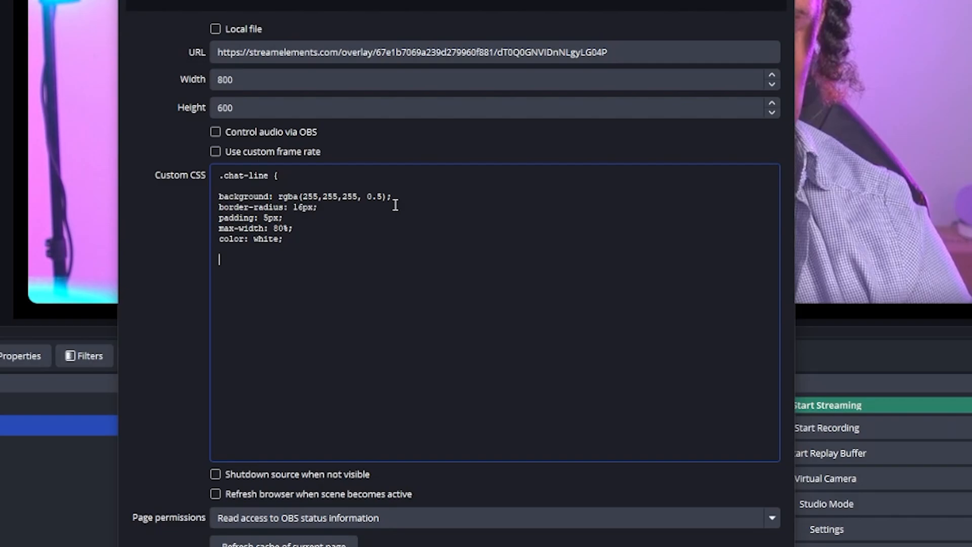
pyautogui.write('}')
pyautogui.click(601, 516)
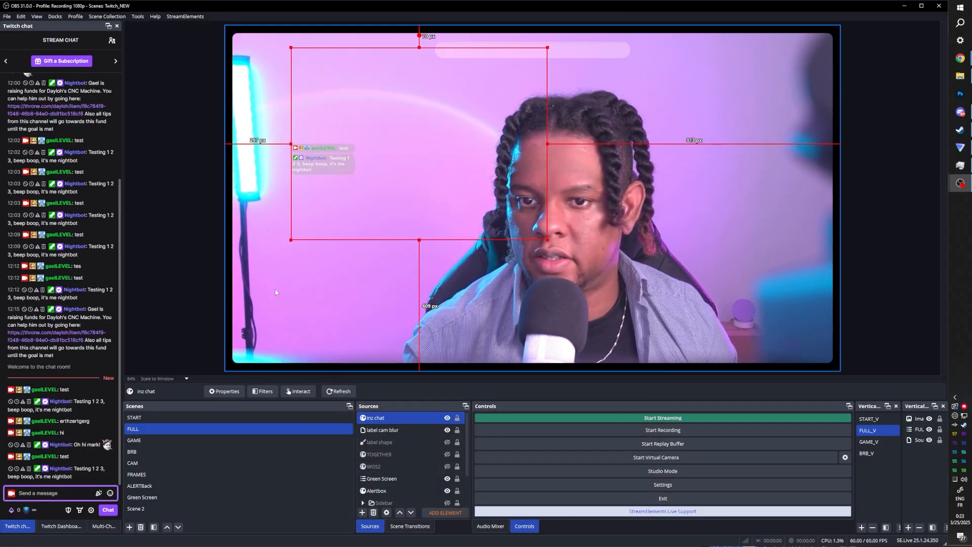
# - Move the chat source to the right side of the canvas and set its width to 500
pyautogui.moveTo(324, 194); pyautogui.dragTo(437, 248)
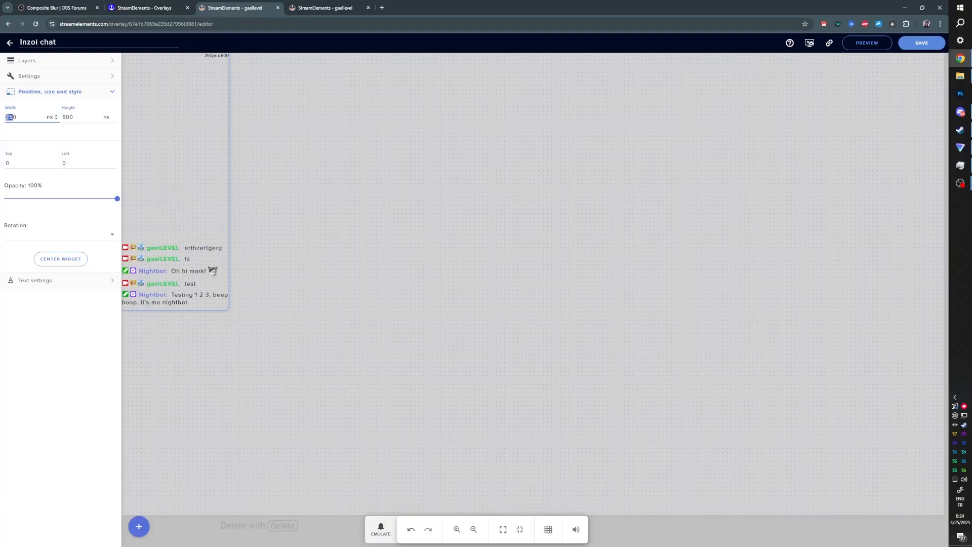
pyautogui.write('500')
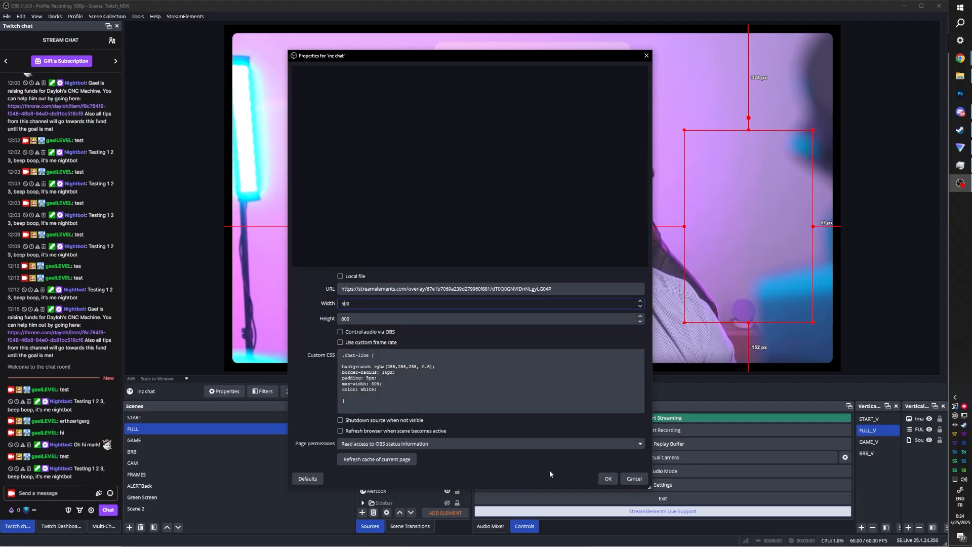
pyautogui.click(606, 478)
# - Review the chat source's custom CSS in its properties and nudge the source slightly upward
pyautogui.click(31, 493)
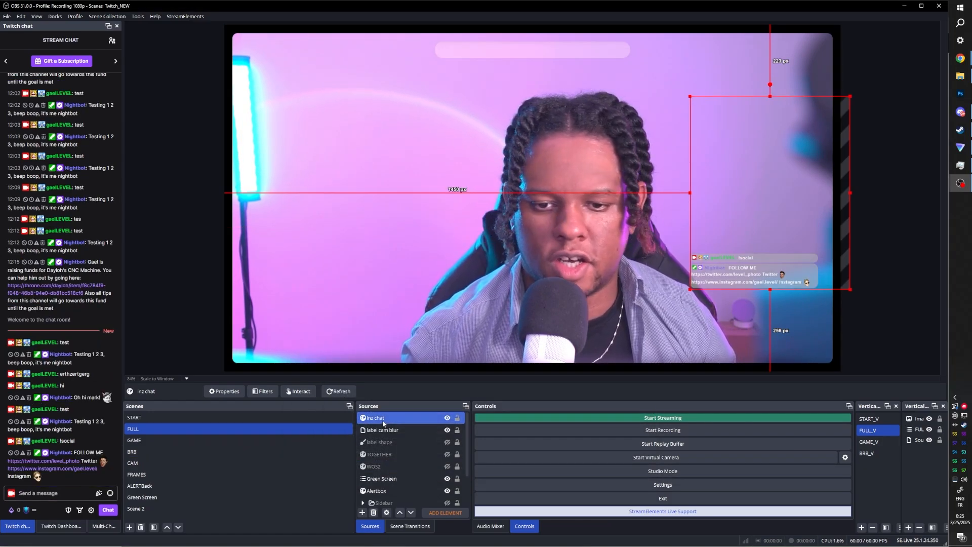
pyautogui.doubleClick(383, 422)
pyautogui.click(430, 367)
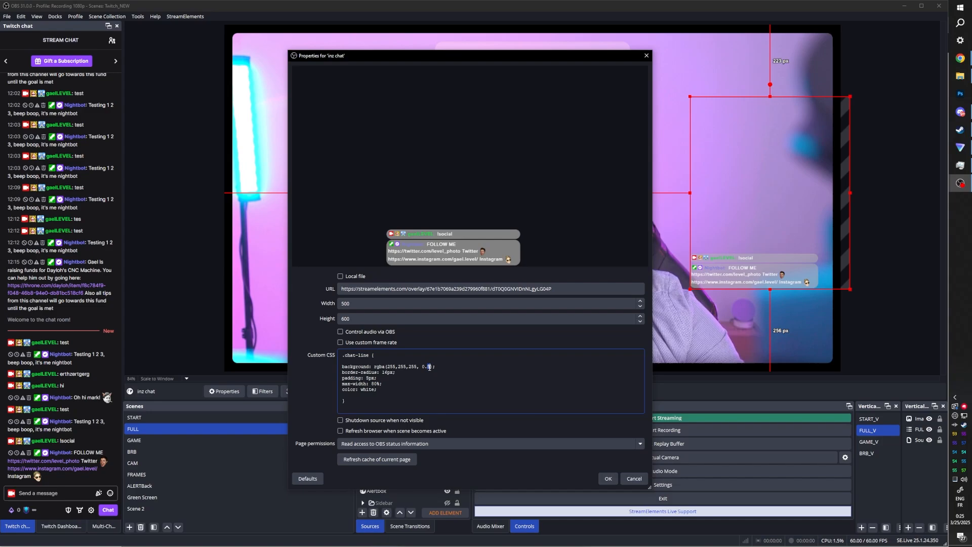
pyautogui.click(611, 482)
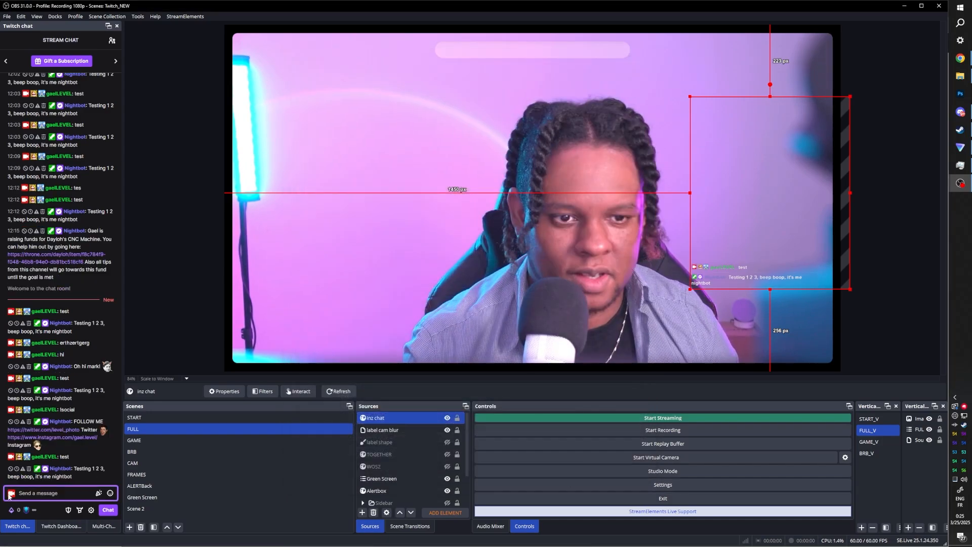
pyautogui.moveTo(750, 277)
pyautogui.mouseDown()
pyautogui.moveTo(565, 211)
pyautogui.moveTo(608, 278)
pyautogui.moveTo(709, 245)
pyautogui.moveTo(757, 265)
pyautogui.mouseUp()
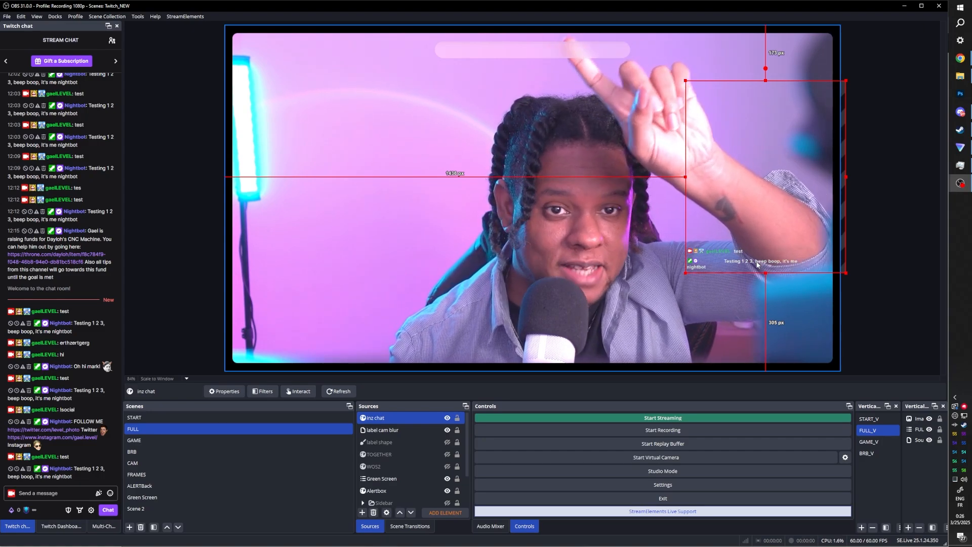
# - Add a new Browser source named 'inz chat alpah' above inz chat with width 500
pyautogui.click(367, 419)
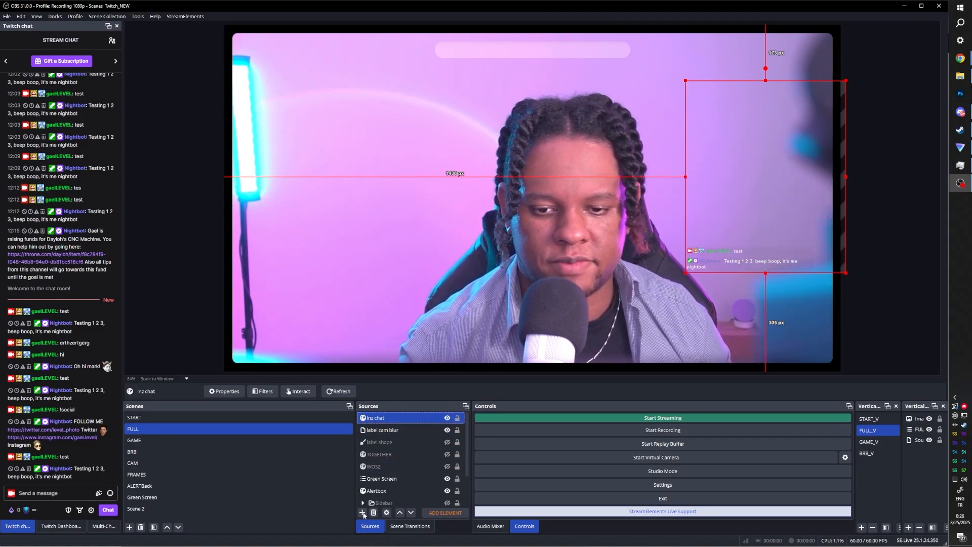
pyautogui.click(362, 512)
pyautogui.click(374, 290)
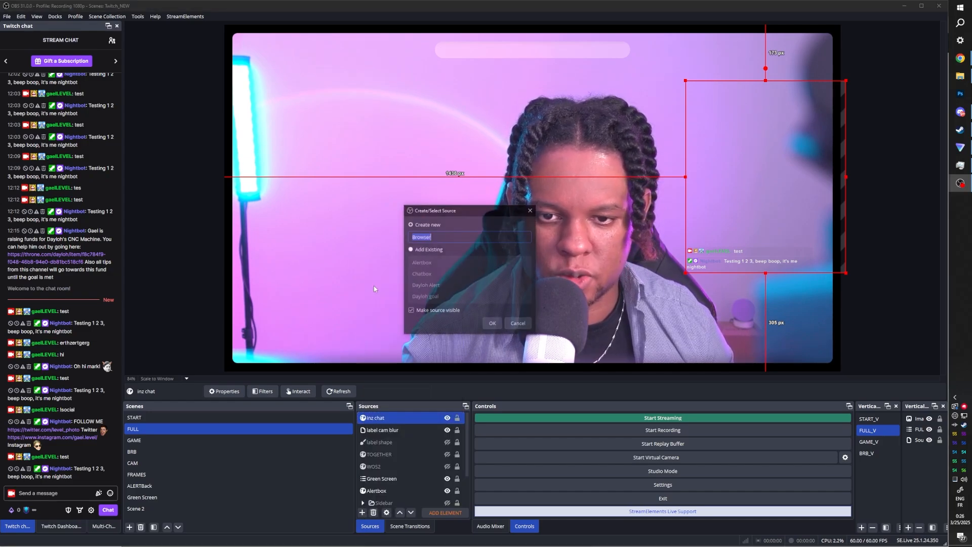
pyautogui.write('inz chat alpah')
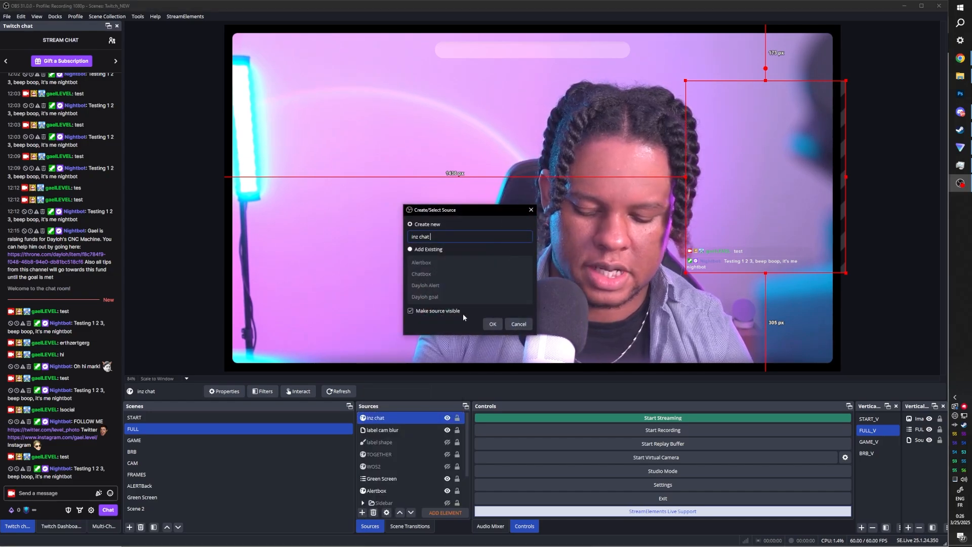
pyautogui.press('Return')
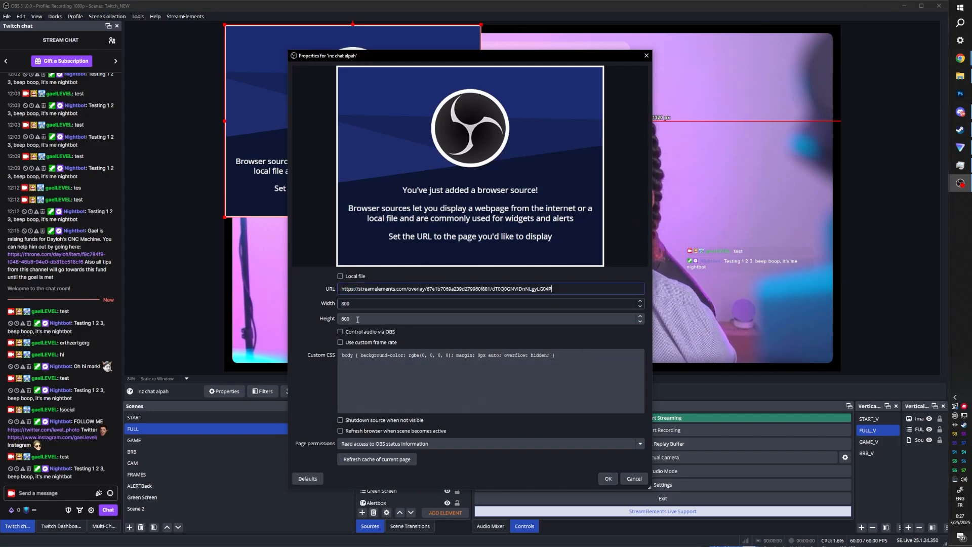
pyautogui.press('Tab')
pyautogui.write('500')
pyautogui.click(608, 478)
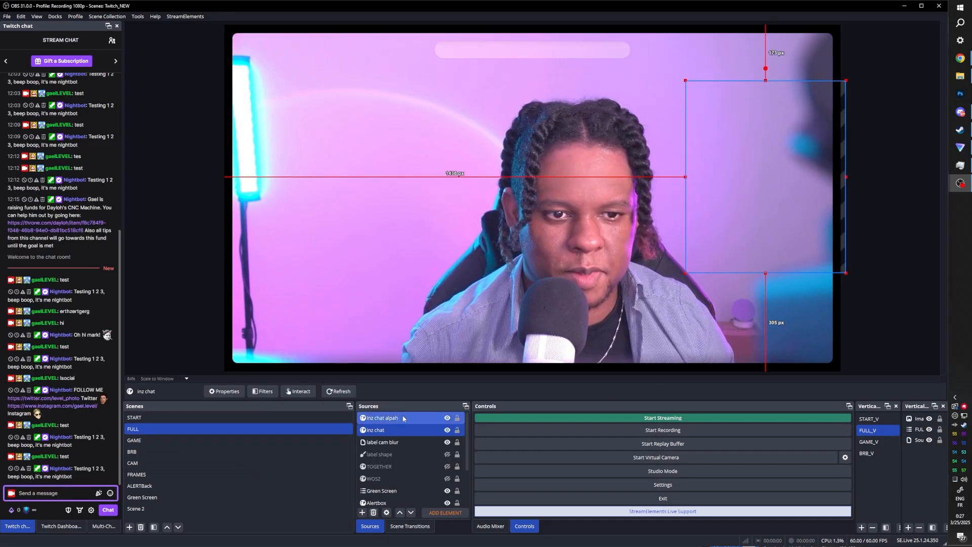
# - Select the inz chat source and shift it slightly up and left on the canvas
pyautogui.click(380, 430)
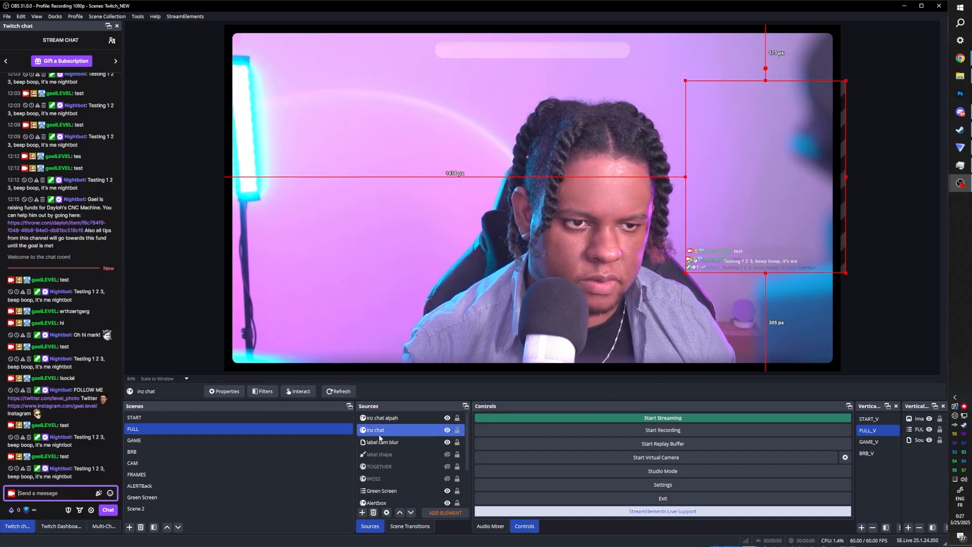
pyautogui.doubleClick(380, 432)
pyautogui.click(636, 480)
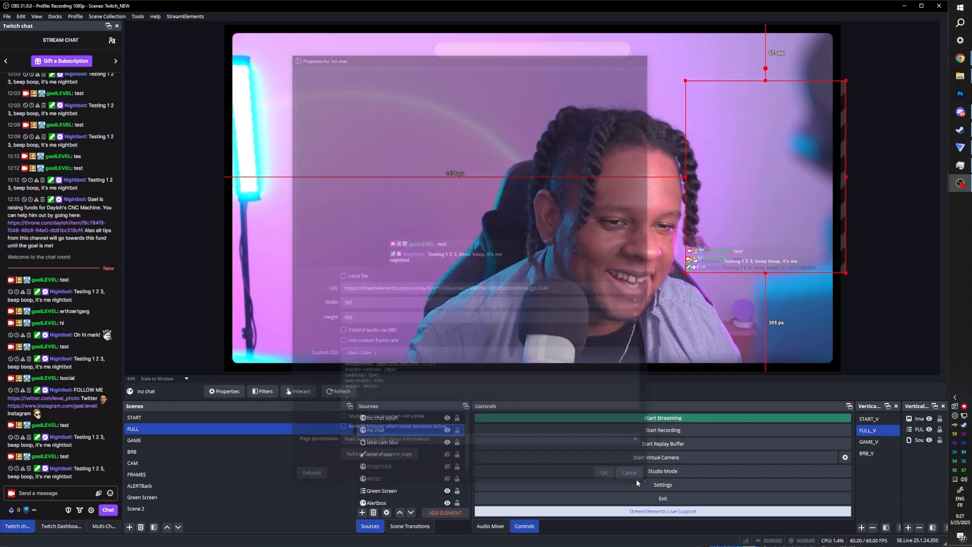
pyautogui.moveTo(762, 250); pyautogui.dragTo(711, 226)
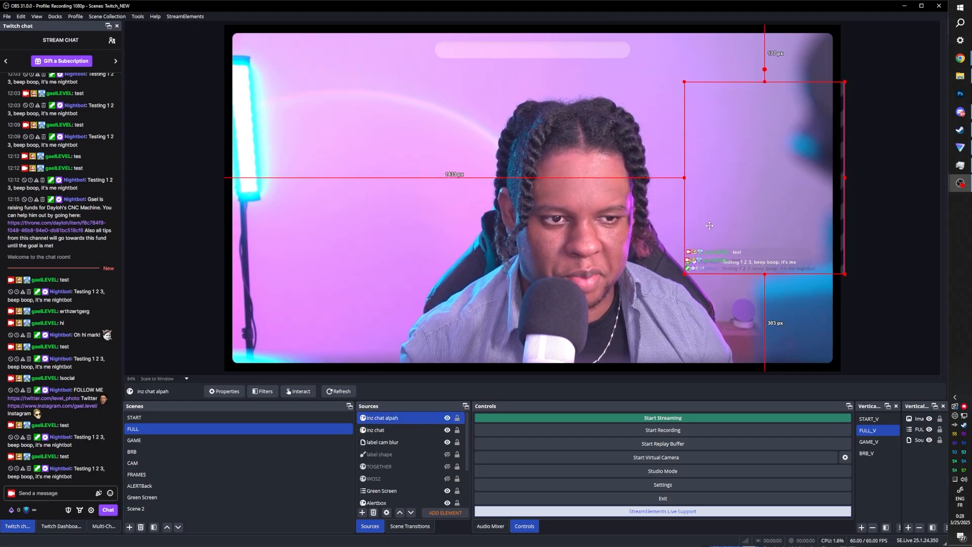
# - Copy the custom CSS from the inz chat source's properties
pyautogui.doubleClick(379, 430)
pyautogui.moveTo(349, 403); pyautogui.dragTo(335, 359)
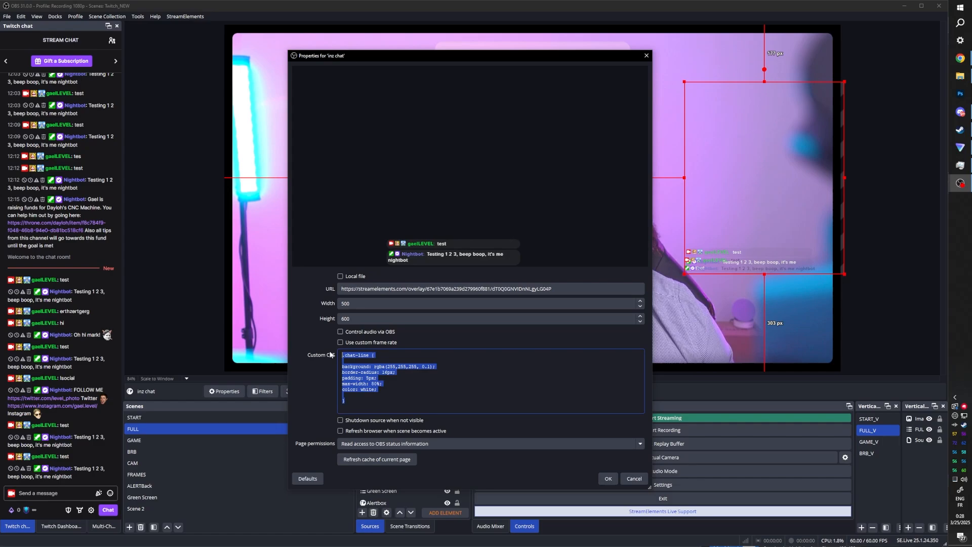
pyautogui.click(606, 478)
# - Replace the custom CSS of inz chat alpah with the copied chat-line styling
pyautogui.doubleClick(396, 406)
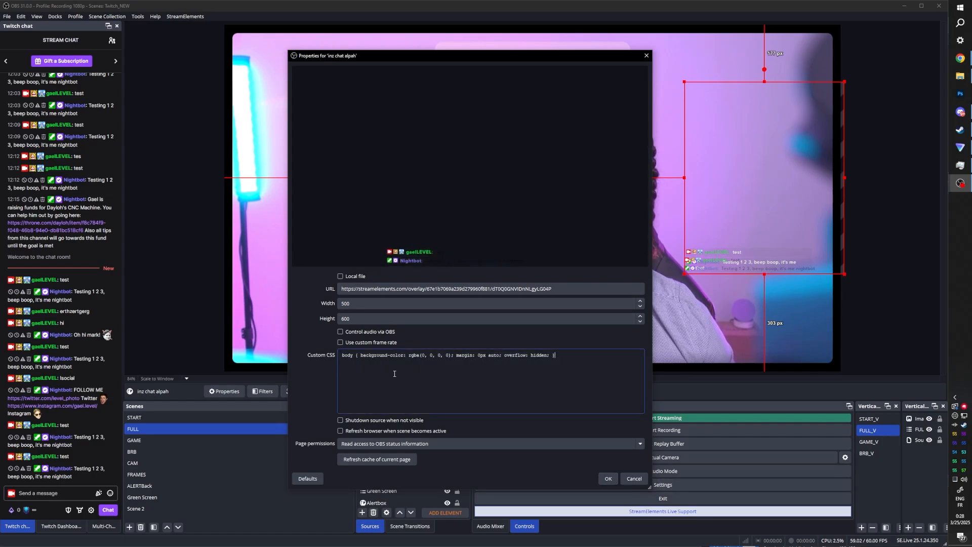
pyautogui.hotkey('ctrl', 'a')
pyautogui.write('.chat-line {  background: rgba(255,255,255, 0.1); border-radius: 16px; padding: 5px; max-width: 80%; color: white;  }')
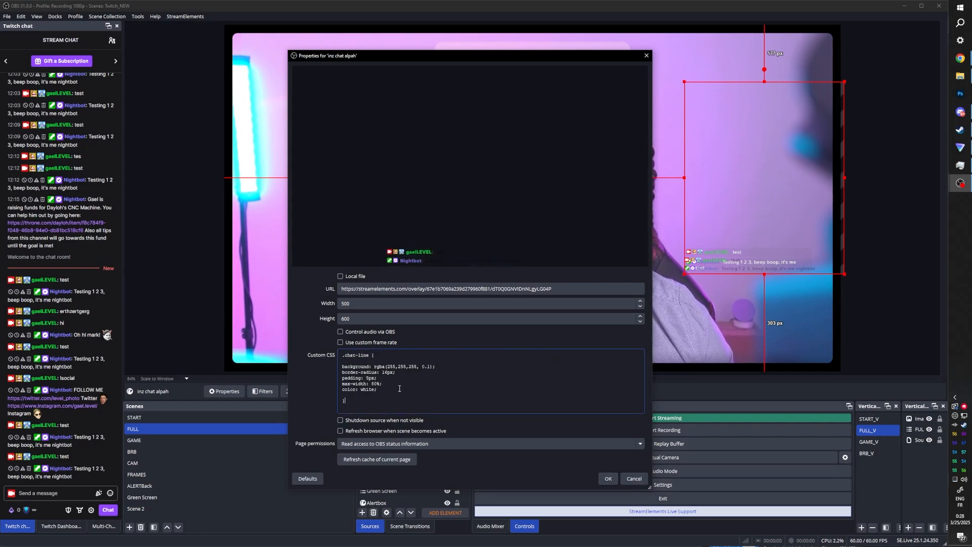
pyautogui.click(608, 479)
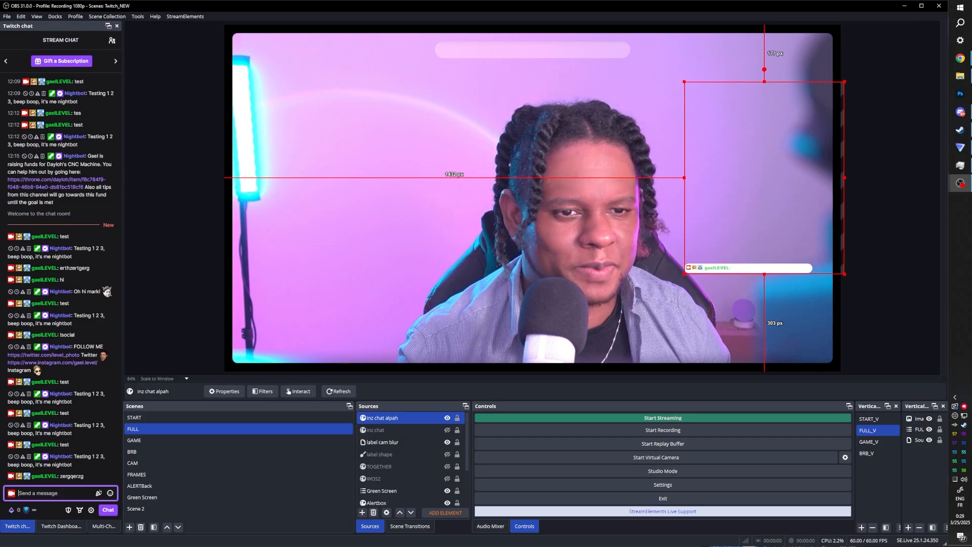
# - Inspect the chat overlay's badge and username elements in the browser developer tools
pyautogui.hotkey('alt', 'Tab')
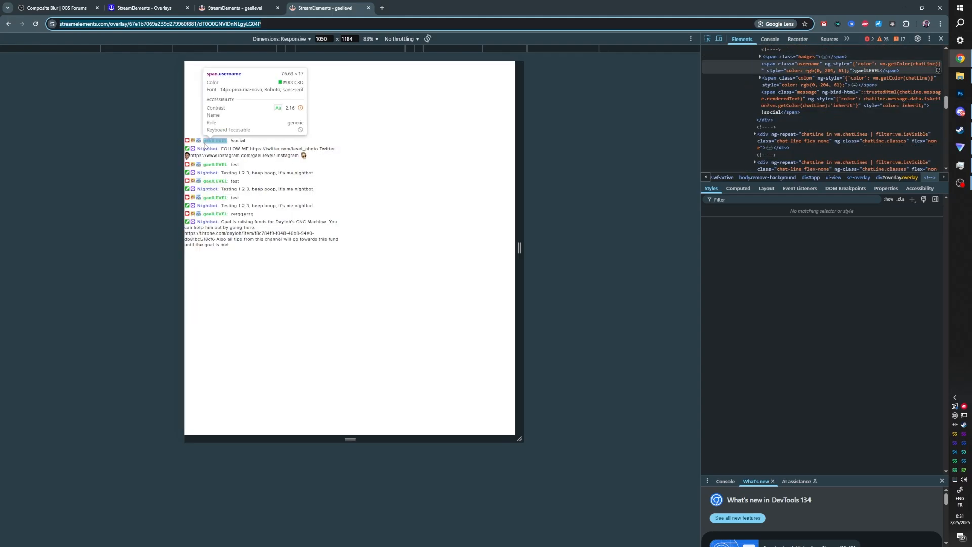
pyautogui.hotkey('alt', 'Tab')
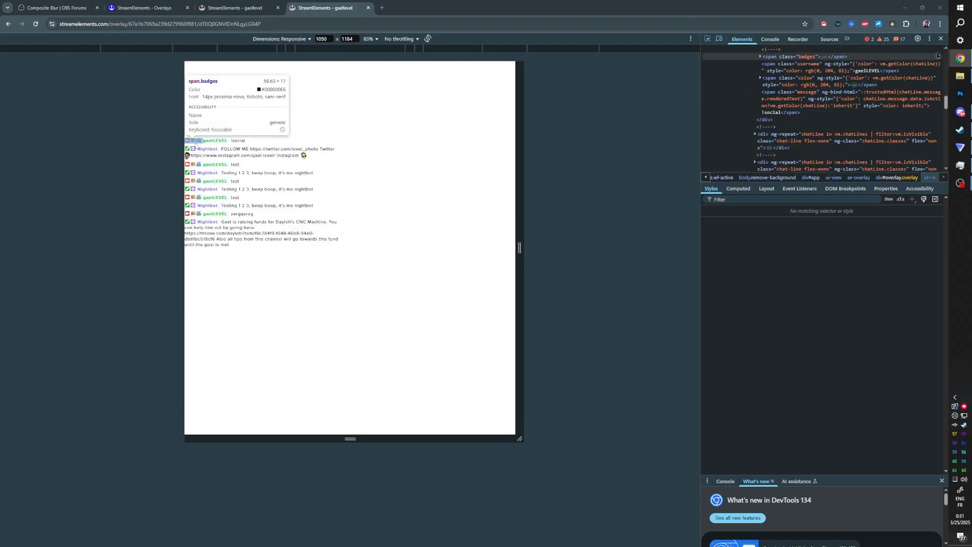
pyautogui.hotkey('alt', 'Tab')
# - Add .badges and .username rules with visibility: hidden to inz chat alpah's custom CSS
pyautogui.click(357, 405)
pyautogui.press('Return')
pyautogui.press('Return')
pyautogui.write('.badges {')
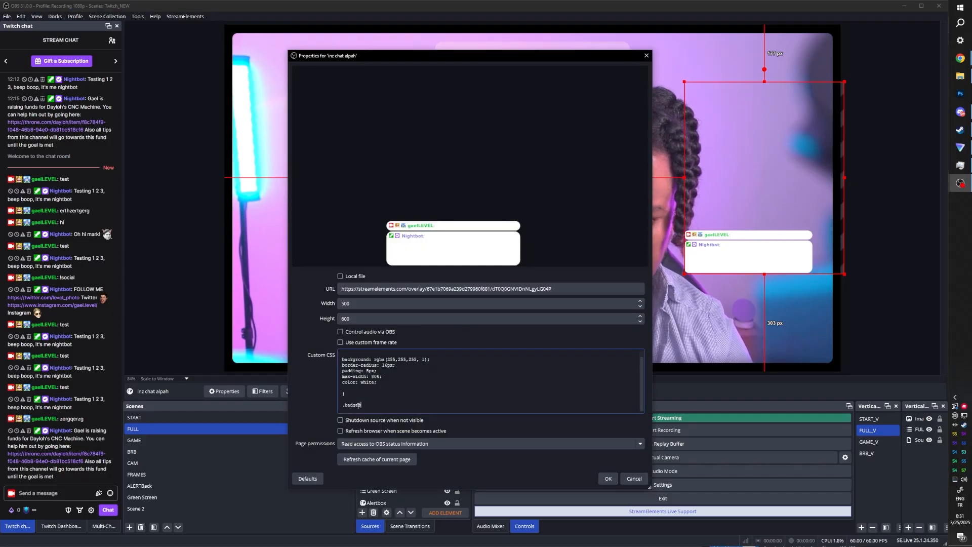
pyautogui.press('Return')
pyautogui.write('visibility: hidden;')
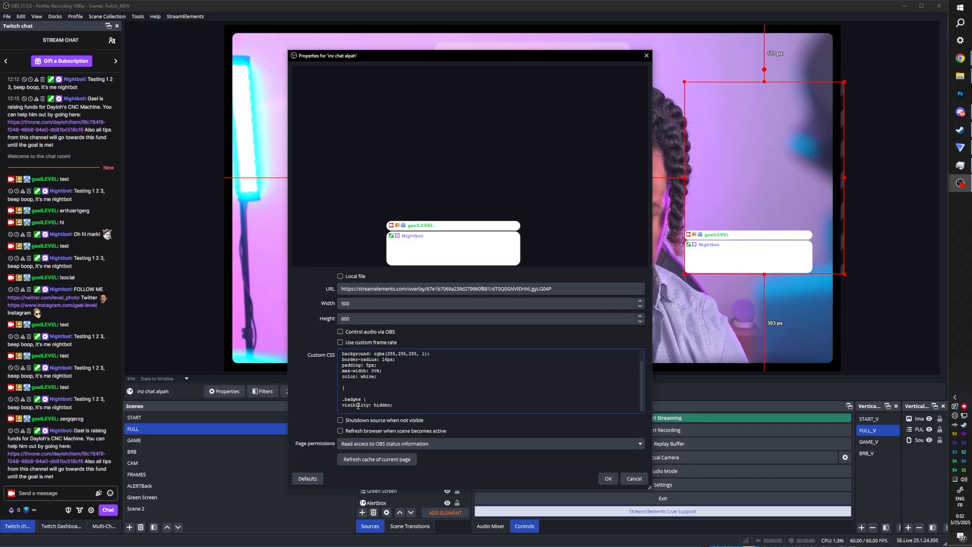
pyautogui.write('.badges { visibility: hidden; }')
pyautogui.doubleClick(359, 393)
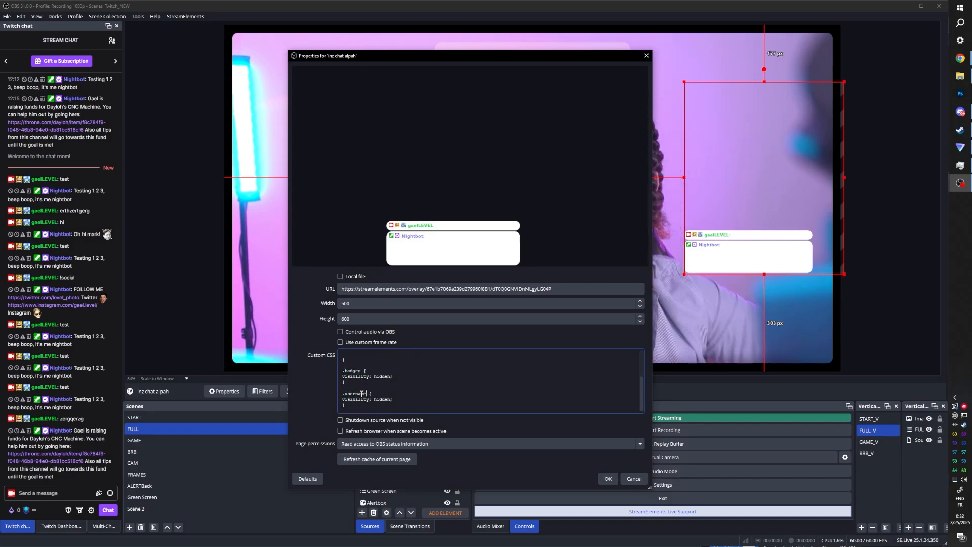
pyautogui.click(608, 478)
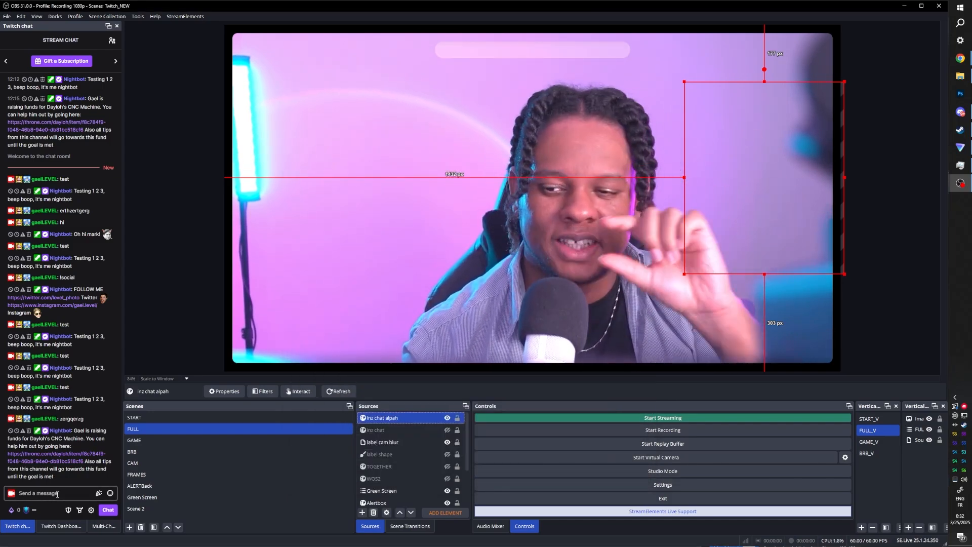
# - Rename the inz chat alpah source to inz chat alpha
pyautogui.click(57, 494)
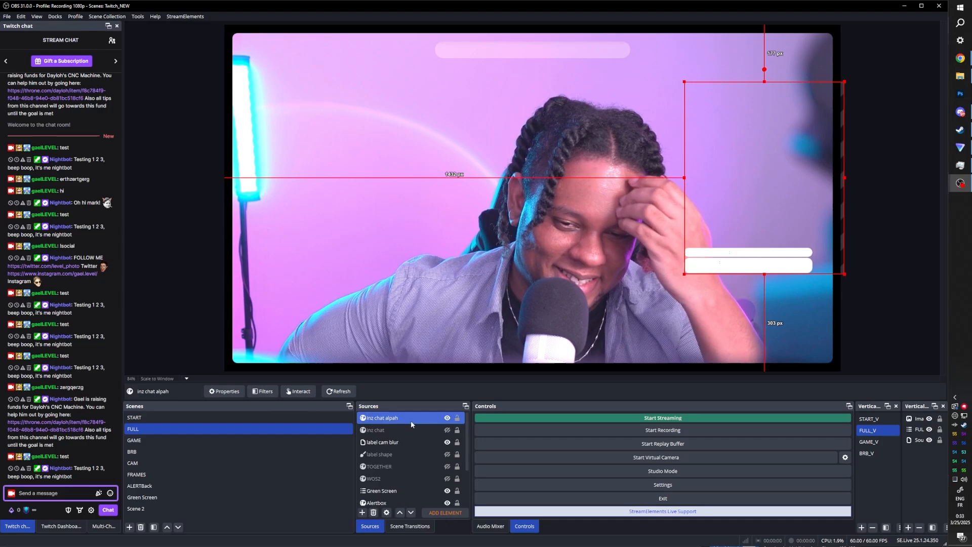
pyautogui.rightClick(396, 418)
pyautogui.click(415, 226)
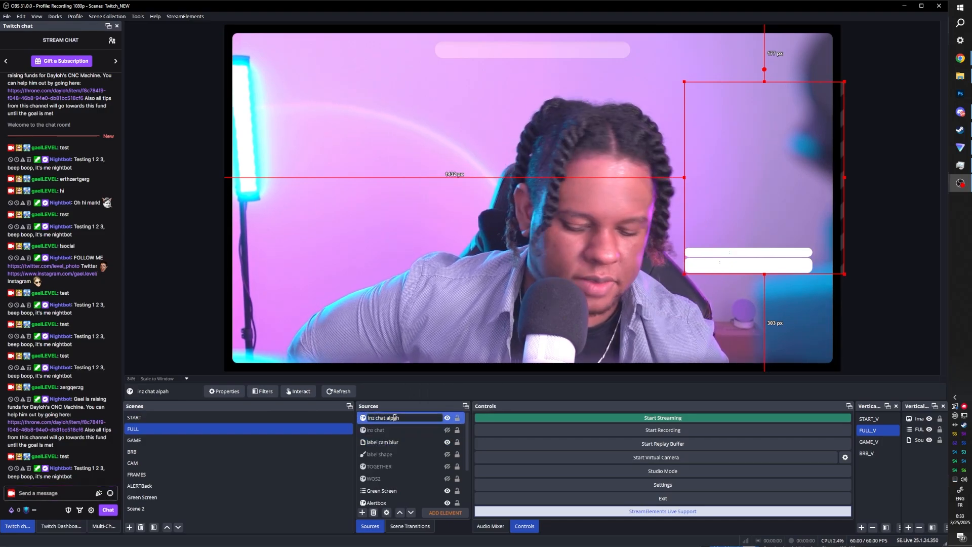
pyautogui.press('BackSpace')
pyautogui.press('Return')
# - Move inz chat alpha beneath inz chat in the source list and hide label cam blur
pyautogui.moveTo(395, 418); pyautogui.dragTo(391, 435)
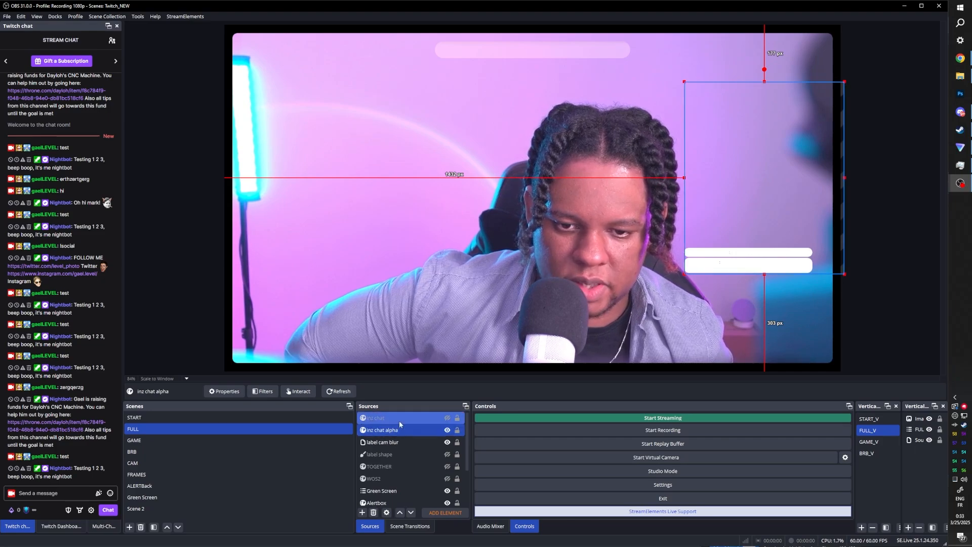
pyautogui.keyDown('ctrl'); pyautogui.click(397, 443); pyautogui.keyUp('ctrl')
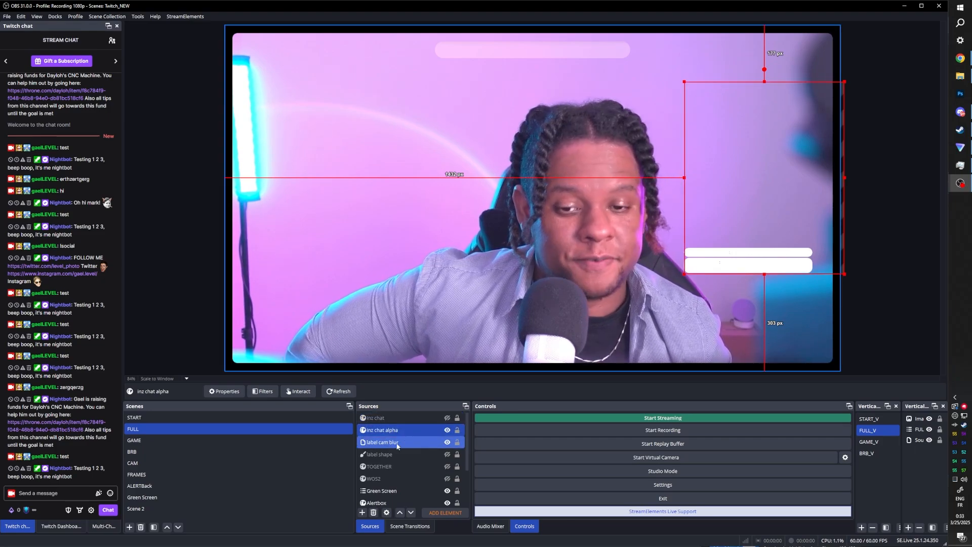
pyautogui.click(447, 443)
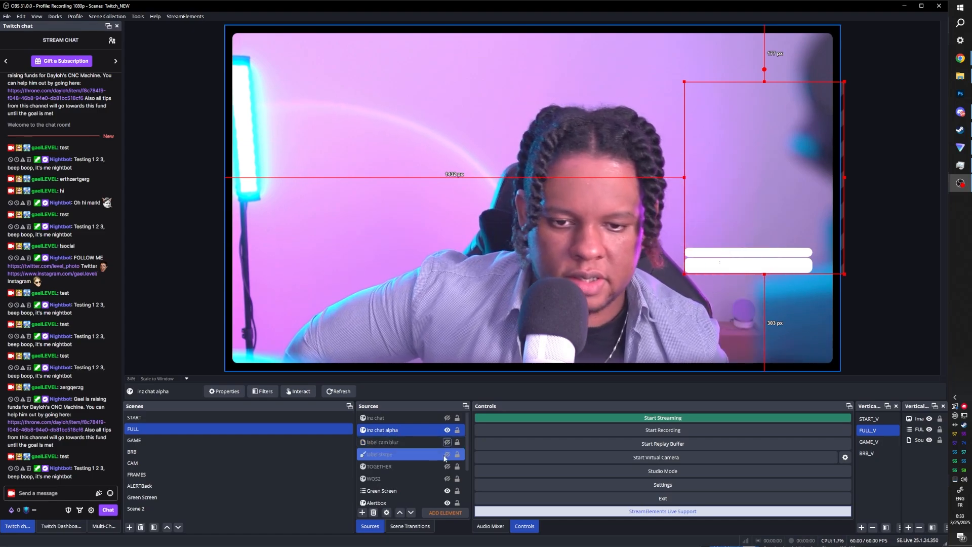
# - Show label shape and move inz chat alpha below label cam blur
pyautogui.click(447, 455)
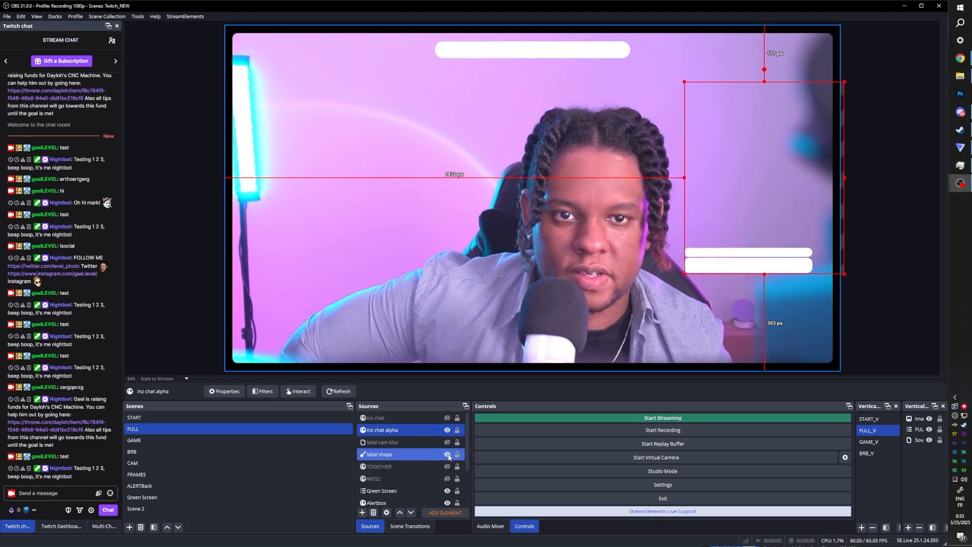
pyautogui.click(407, 429)
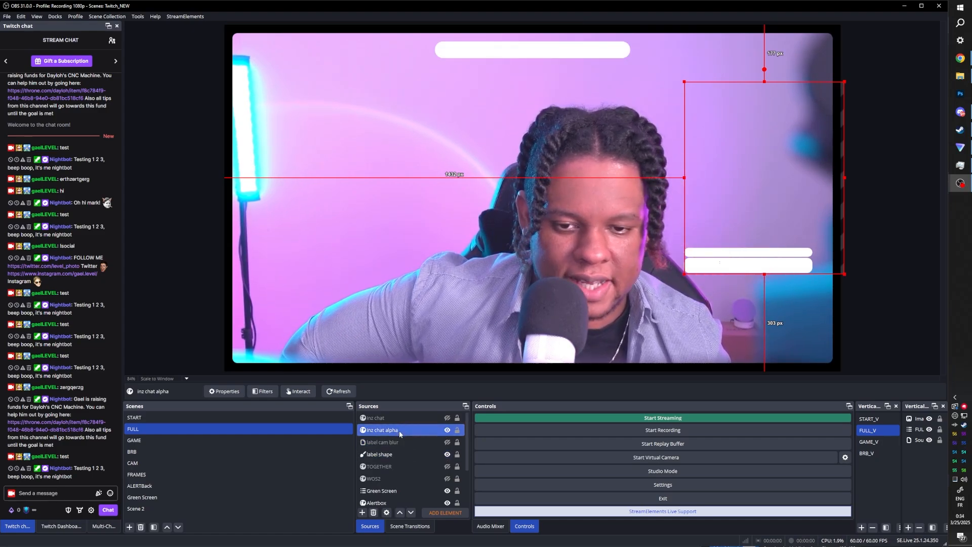
pyautogui.moveTo(399, 431); pyautogui.dragTo(399, 448)
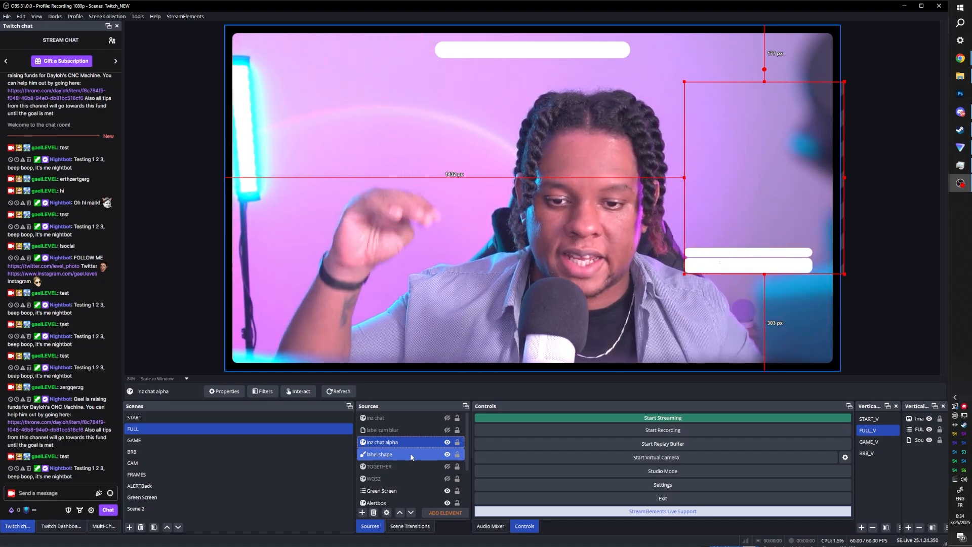
# - Group inz chat alpha and label shape into a new group named inz alpha group
pyautogui.click(373, 431)
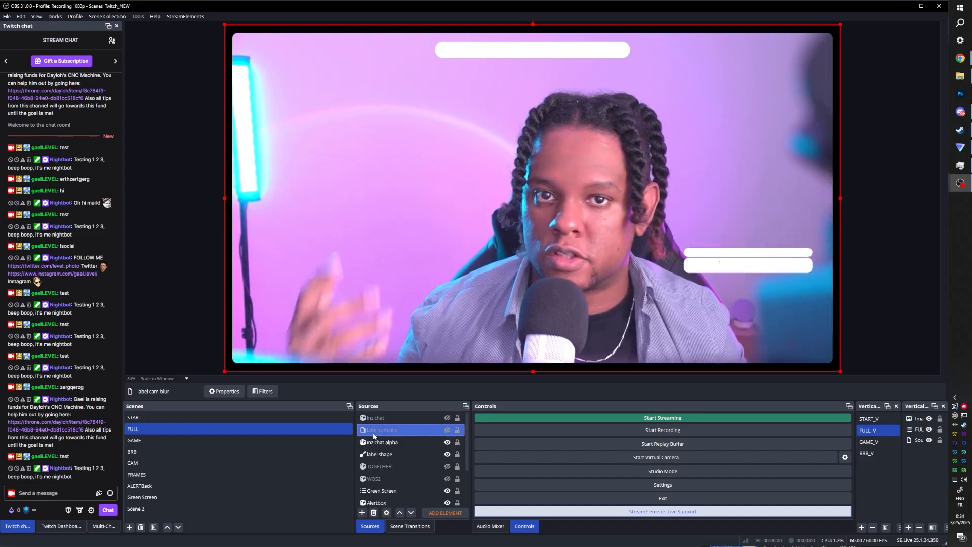
pyautogui.click(377, 442)
pyautogui.keyDown('ctrl'); pyautogui.click(380, 453); pyautogui.keyUp('ctrl')
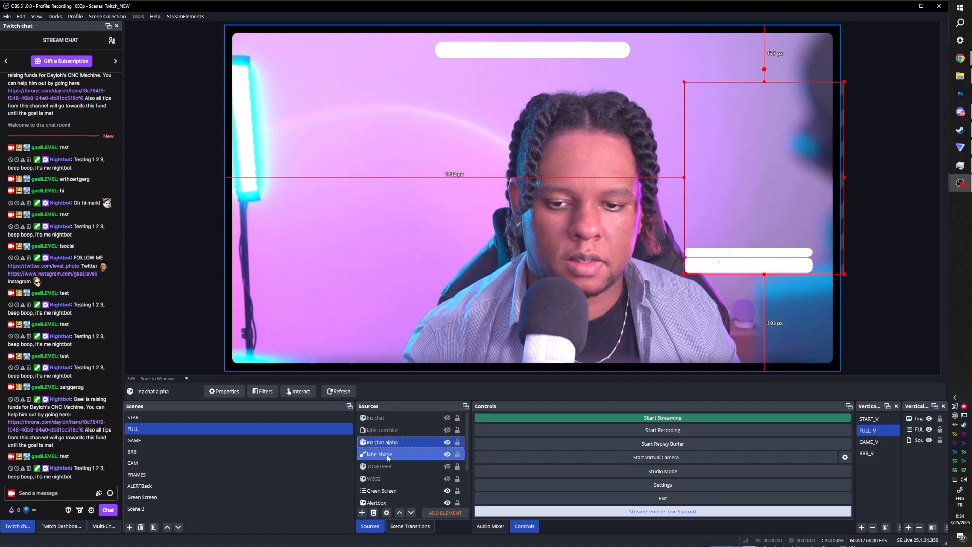
pyautogui.keyDown('ctrl'); pyautogui.click(387, 457); pyautogui.keyUp('ctrl')
pyautogui.rightClick(387, 457)
pyautogui.click(414, 209)
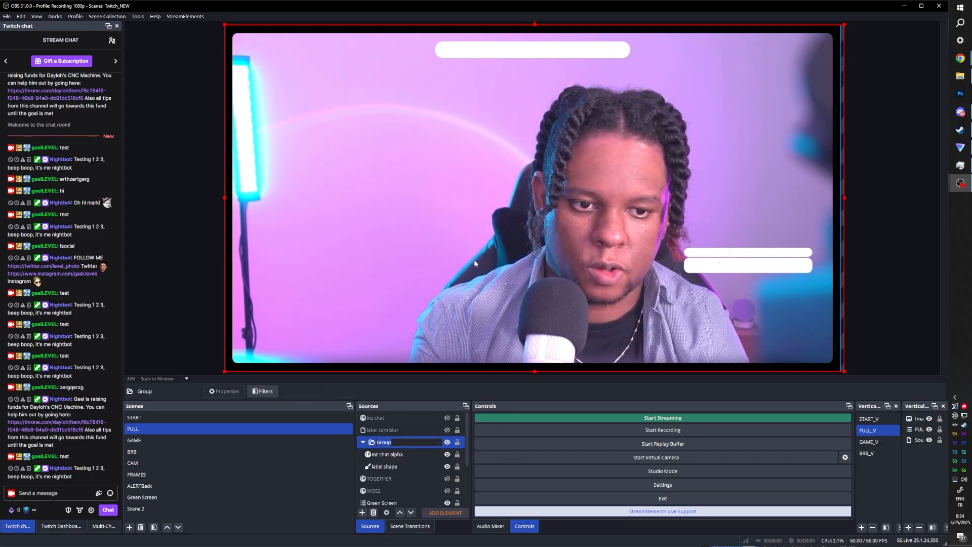
pyautogui.write('inz alpha group')
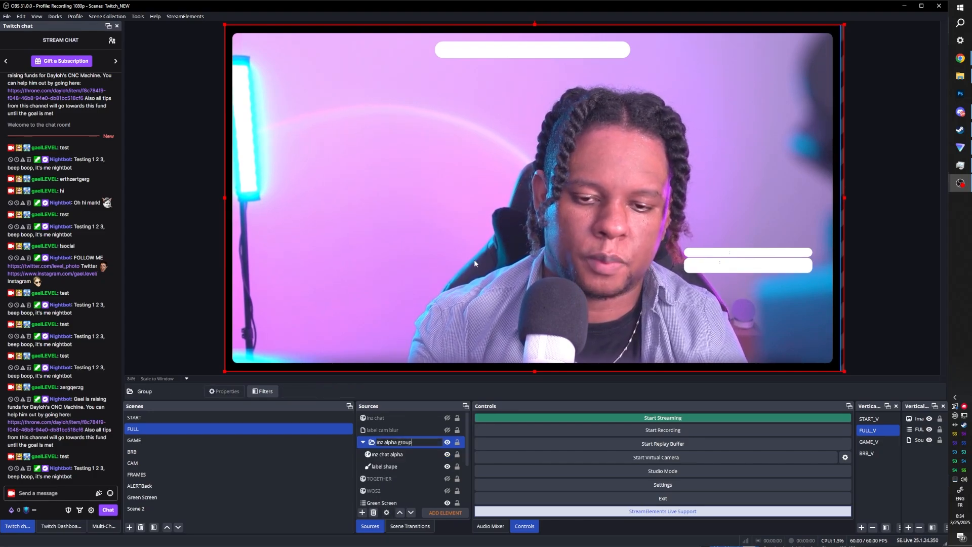
pyautogui.press('Return')
# - Hide inz chat alpha and label shape inside the group
pyautogui.click(387, 454)
pyautogui.click(447, 454)
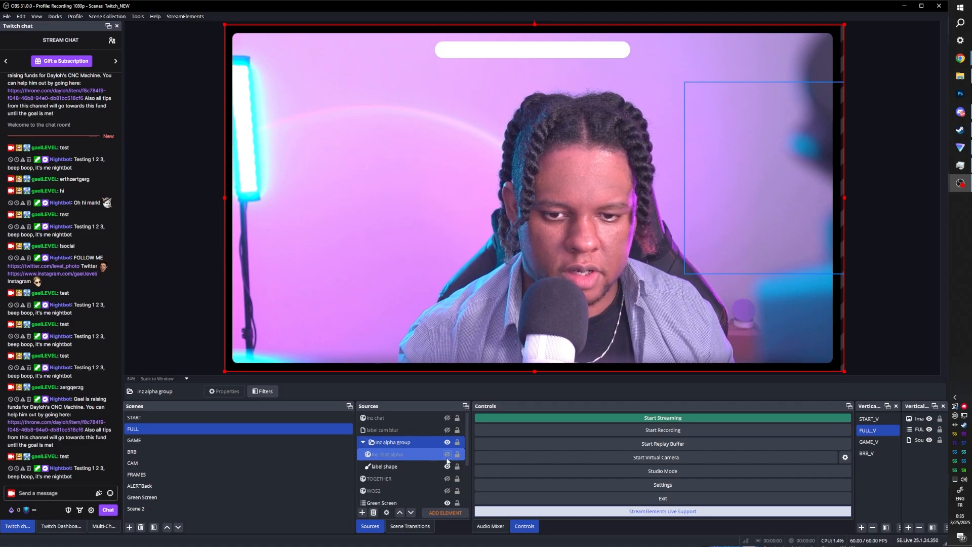
pyautogui.click(438, 466)
pyautogui.click(447, 466)
# - Set the Advanced Mask source of label cam blur's filters to inz alpha group
pyautogui.click(421, 428)
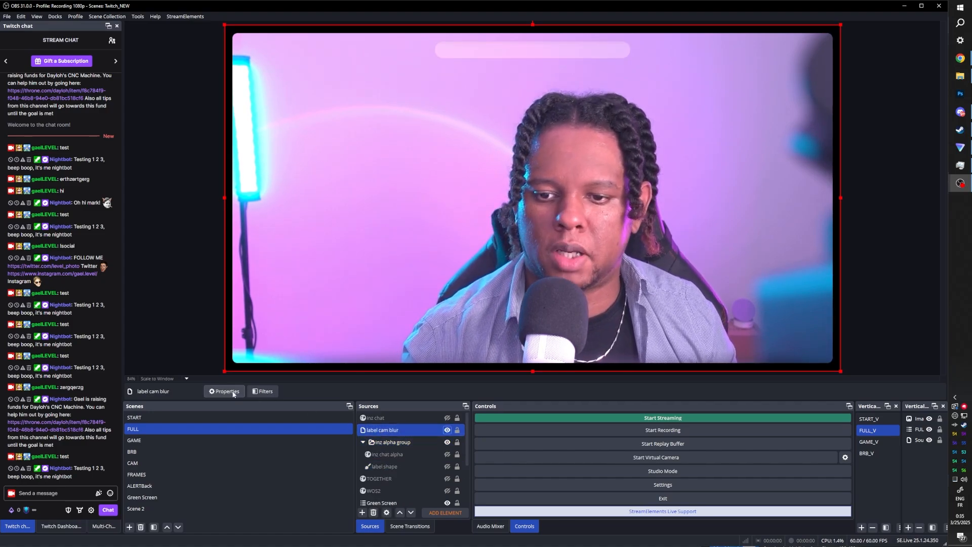
pyautogui.click(264, 391)
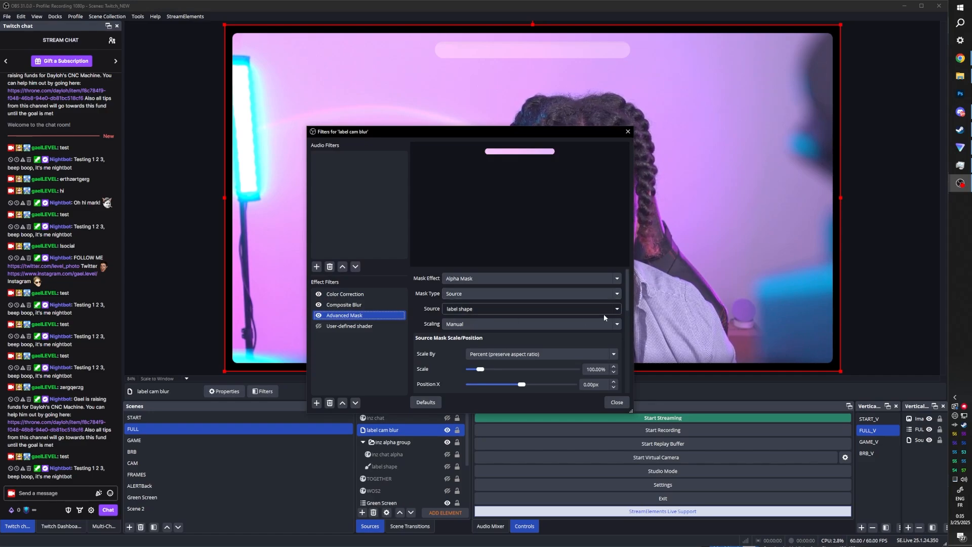
pyautogui.click(617, 310)
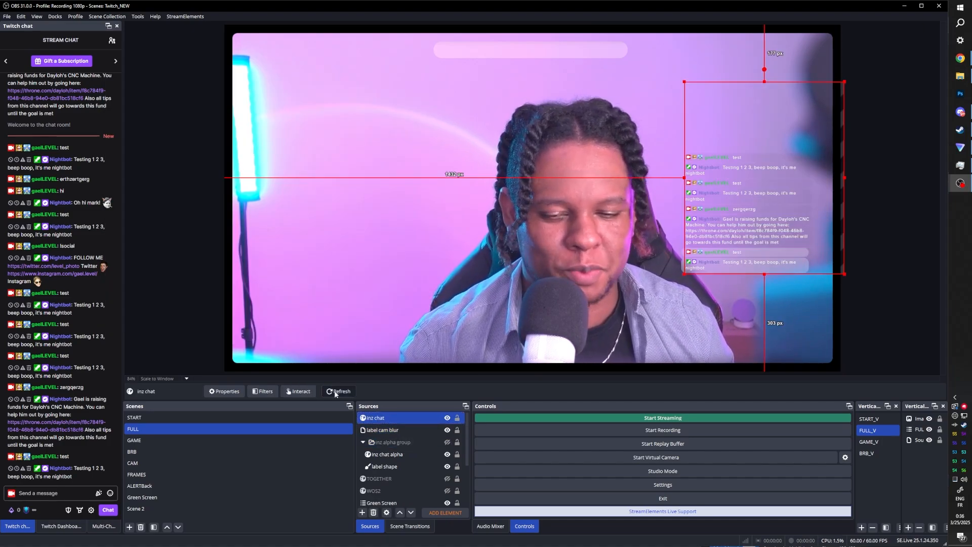
pyautogui.click(334, 392)
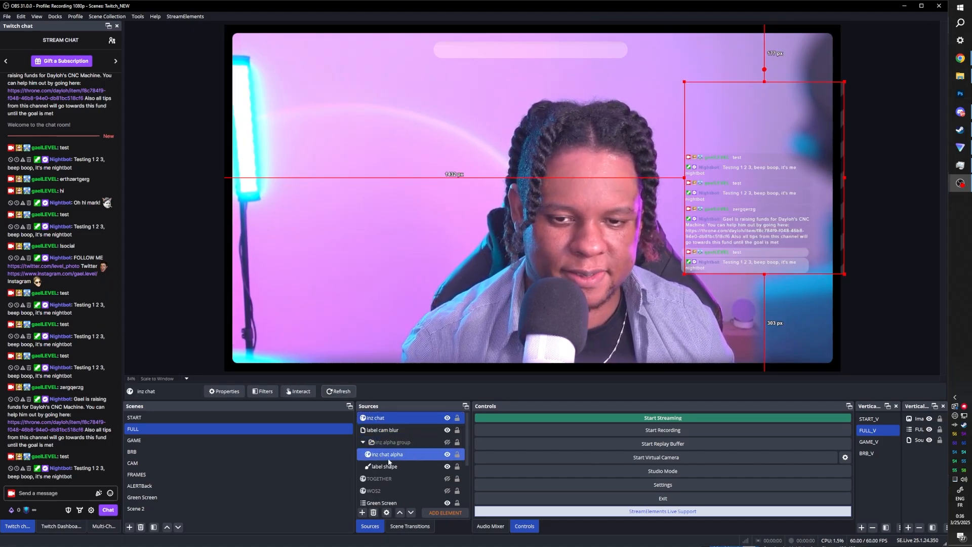
# - Toggle the inz alpha group's visibility on in the scene
pyautogui.click(400, 454)
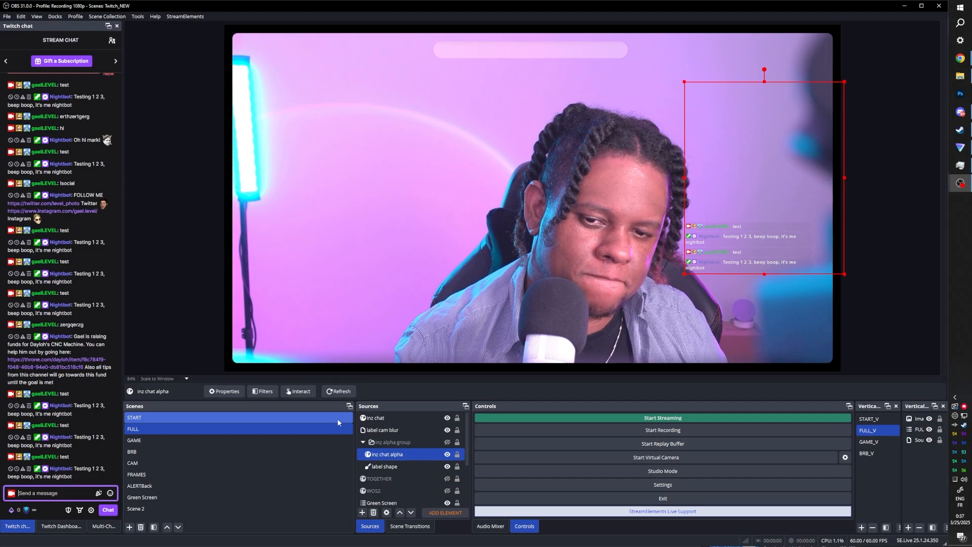
pyautogui.click(447, 443)
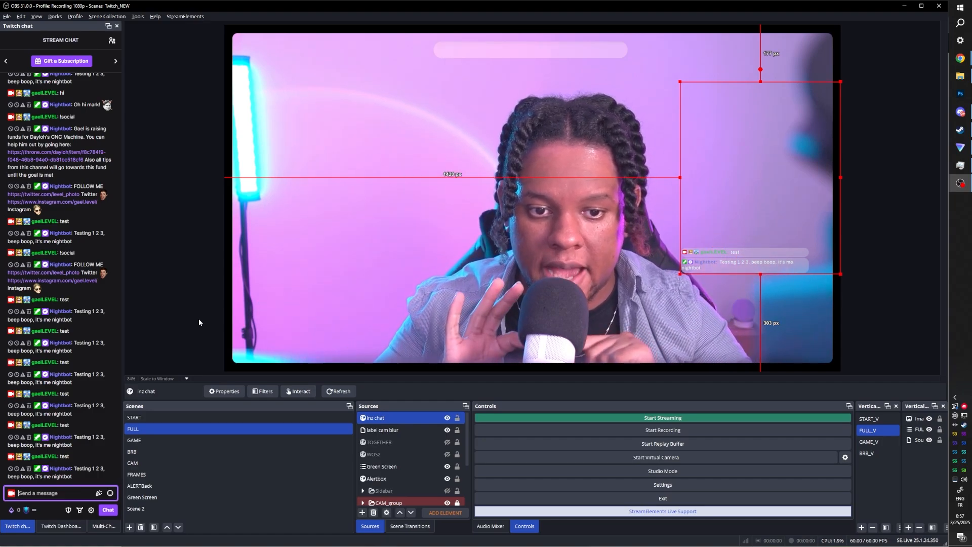
# - Duplicate the label shape source and place the copy inside inz alpha group below label shape
pyautogui.scroll(-2, 393, 456)
pyautogui.click(394, 456)
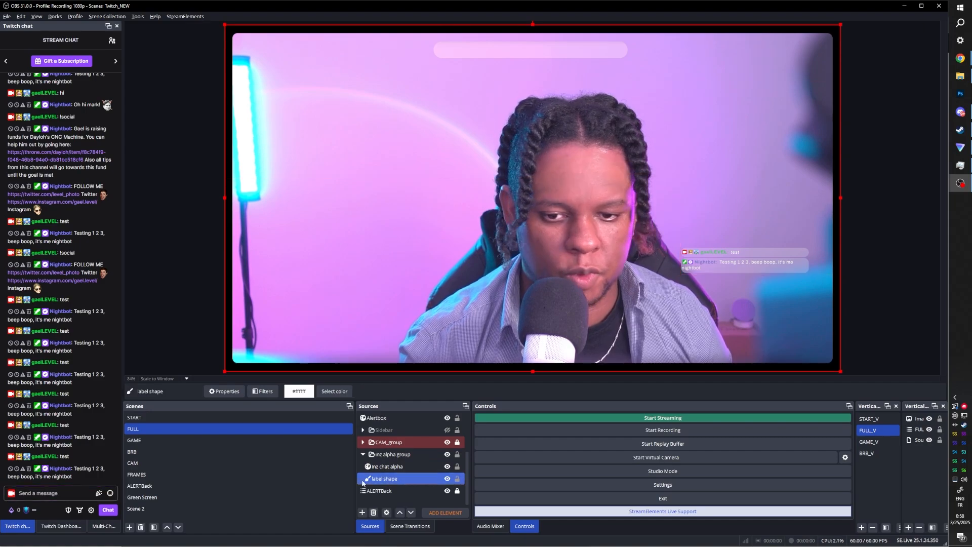
pyautogui.rightClick(384, 480)
pyautogui.click(354, 469)
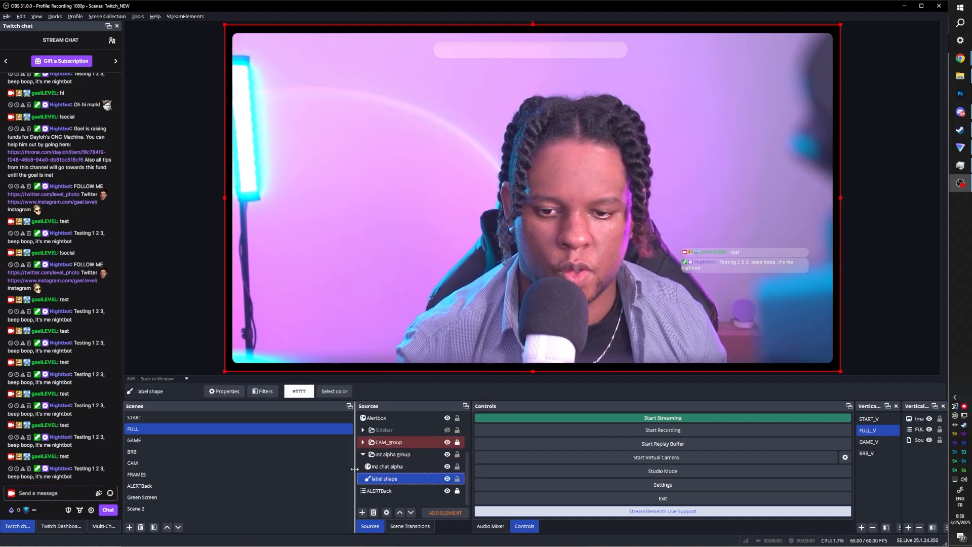
pyautogui.rightClick(383, 481)
pyautogui.click(400, 270)
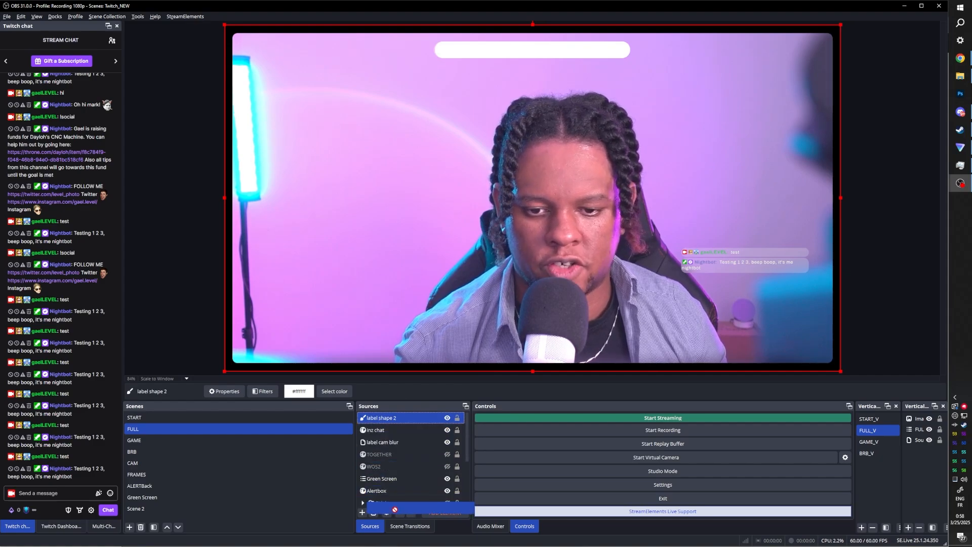
pyautogui.moveTo(388, 501); pyautogui.dragTo(388, 481)
# - Open the goal shape 2 filters and adjust its Advanced Mask geometry
pyautogui.rightClick(394, 478)
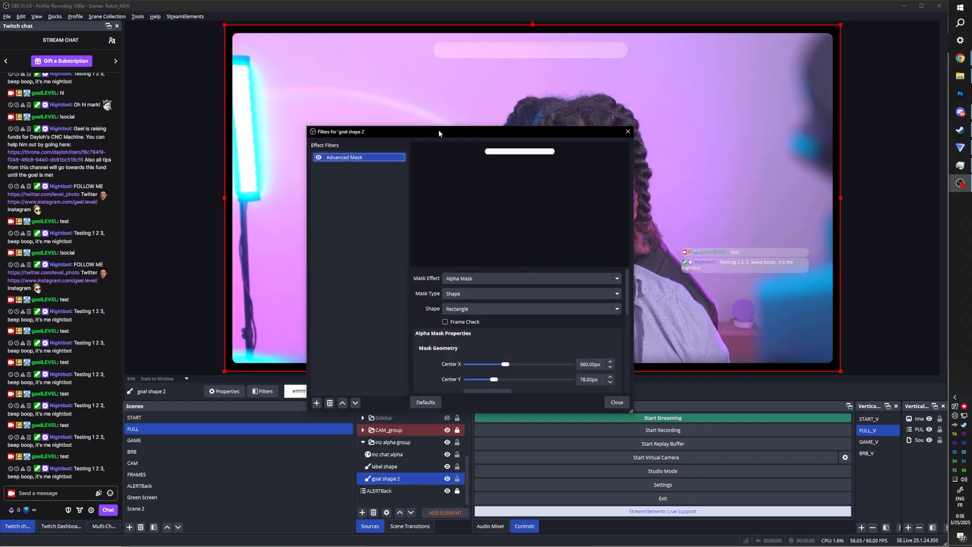
pyautogui.moveTo(438, 129); pyautogui.dragTo(151, 126)
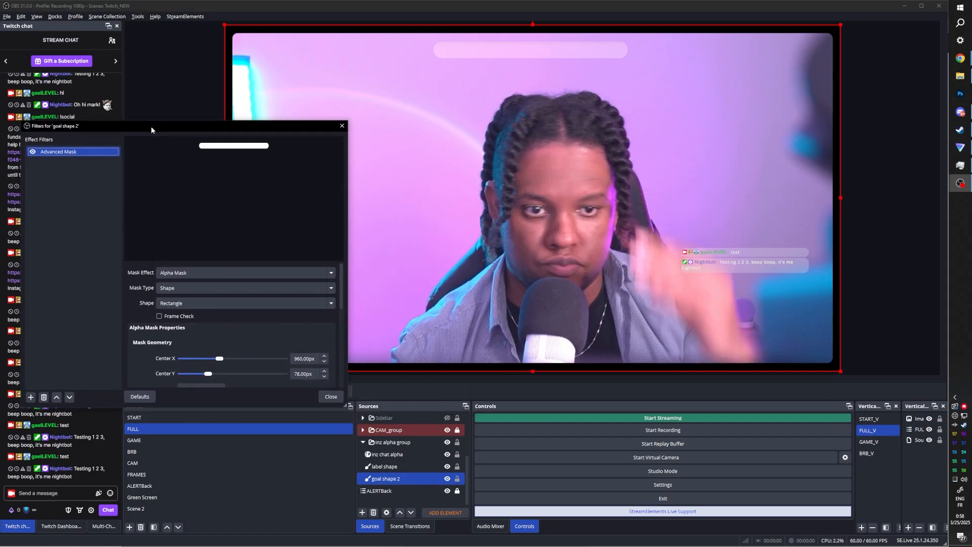
pyautogui.scroll(-2, 210, 324)
pyautogui.moveTo(209, 328); pyautogui.dragTo(214, 332)
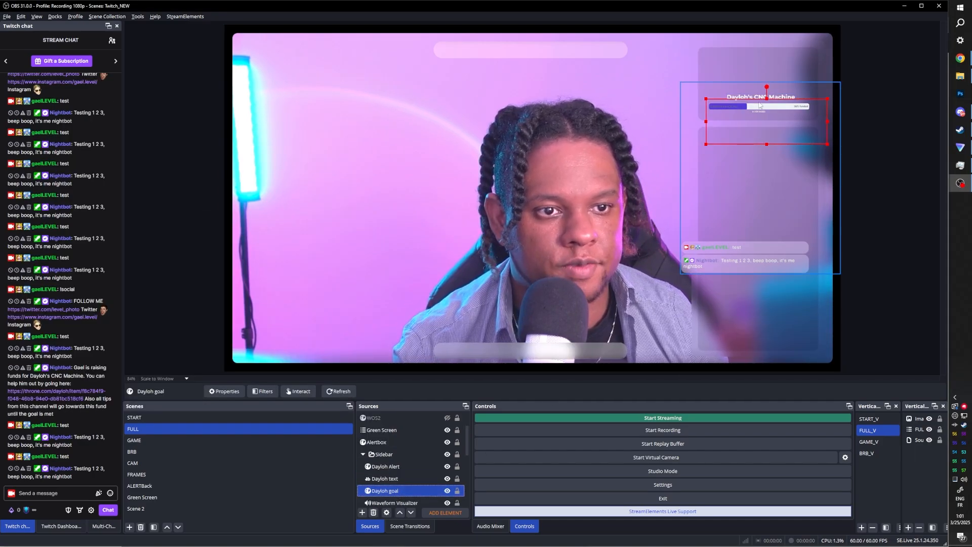
# - Move the Dayloh goal widget down onto the bottom label bar and reorder it in the source list
pyautogui.moveTo(770, 111); pyautogui.dragTo(542, 300)
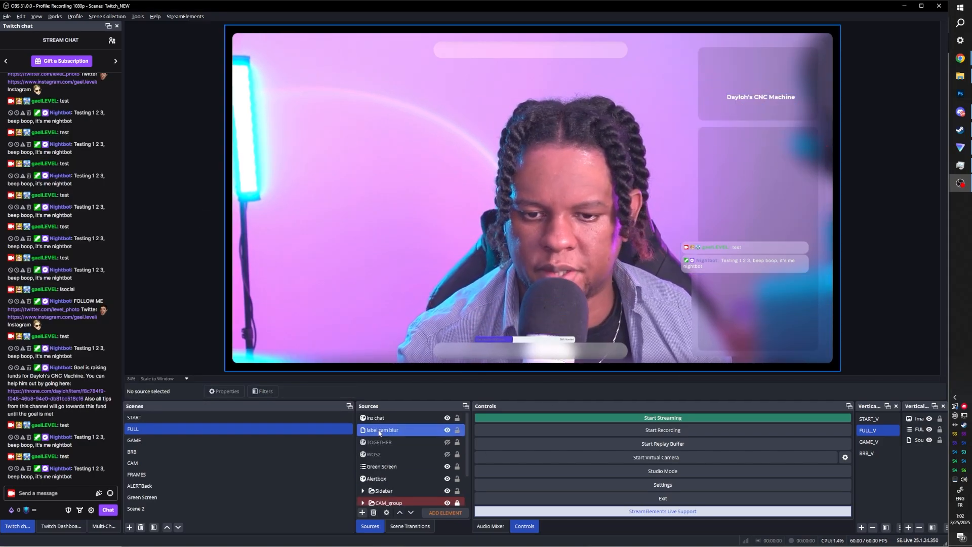
pyautogui.moveTo(379, 431); pyautogui.dragTo(377, 494)
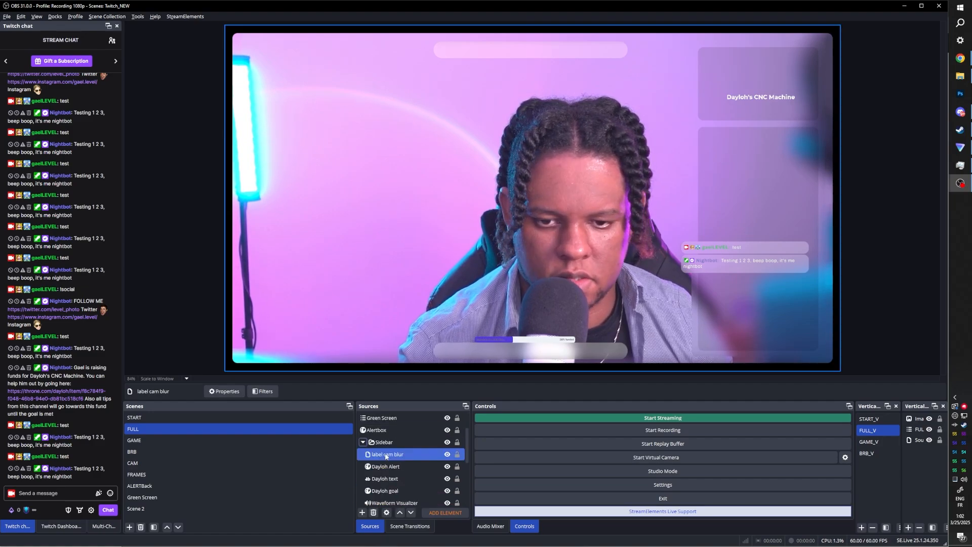
pyautogui.click(500, 350)
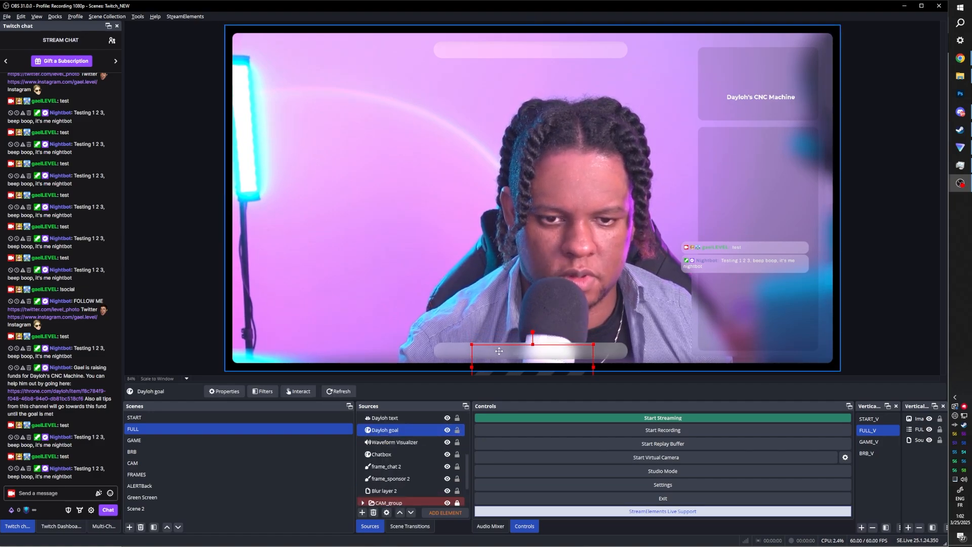
# - Open the Dayloh goal and inz chat browser source properties to review their settings and custom CSS
pyautogui.click(380, 443)
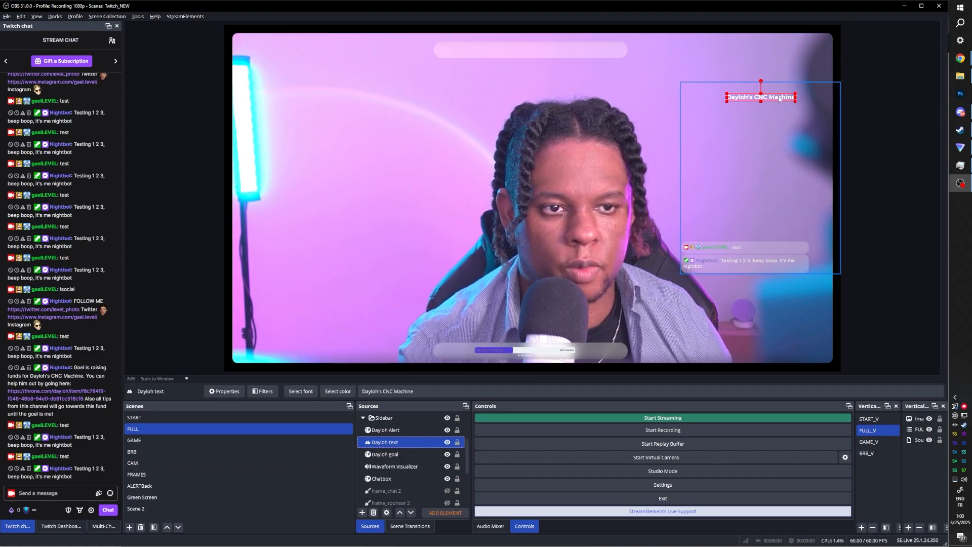
pyautogui.click(386, 455)
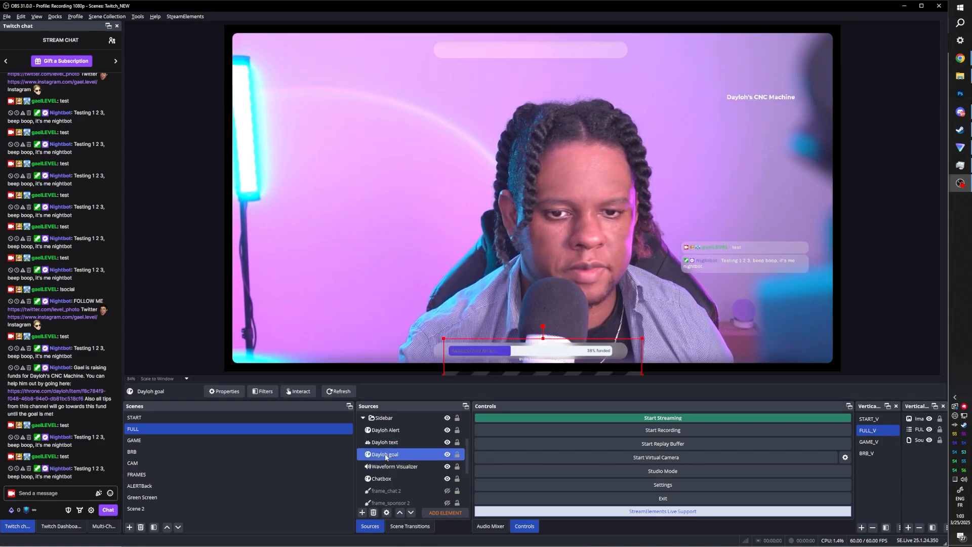
pyautogui.doubleClick(386, 455)
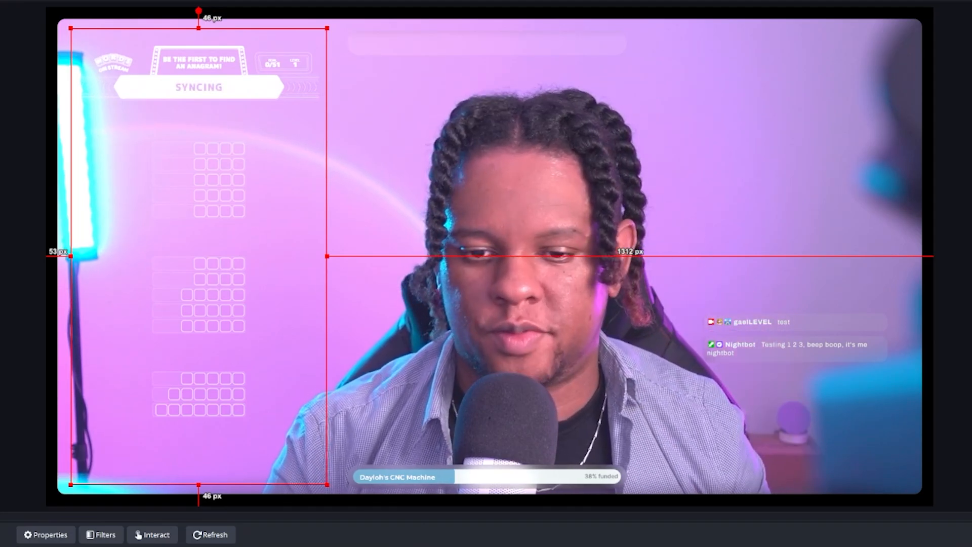
pyautogui.doubleClick(818, 228)
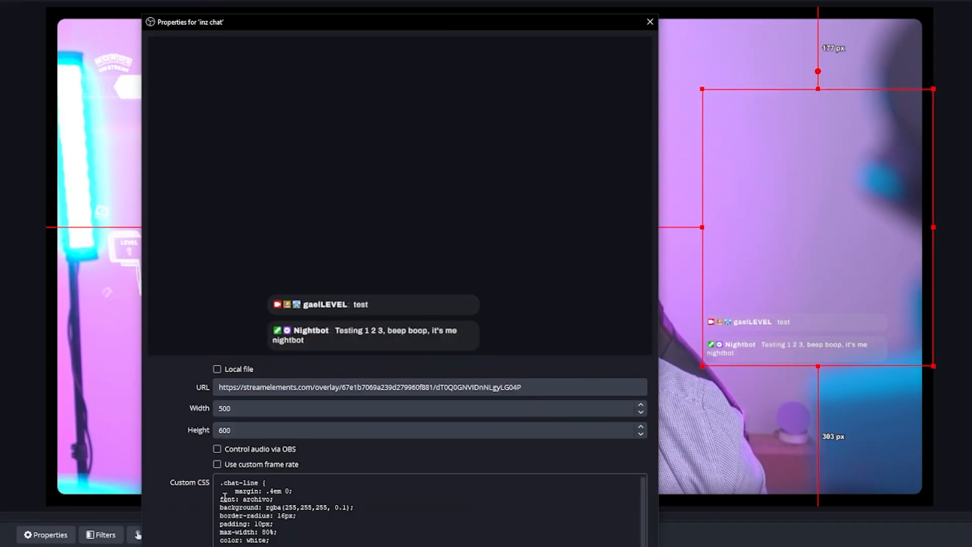
pyautogui.scroll(-1, 225, 497)
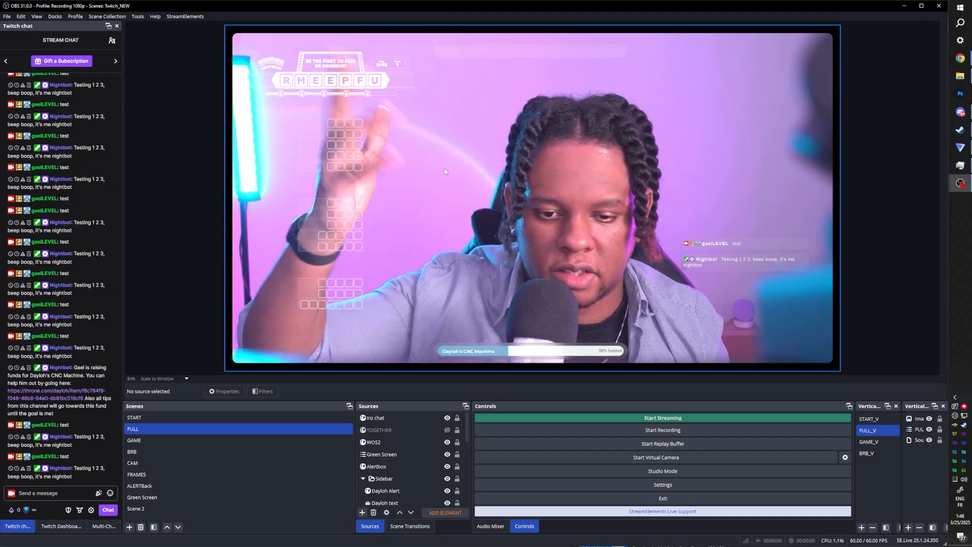
# - Add an Image source named top cheer using the 100.gif file from the stock pictures folder
pyautogui.click(435, 466)
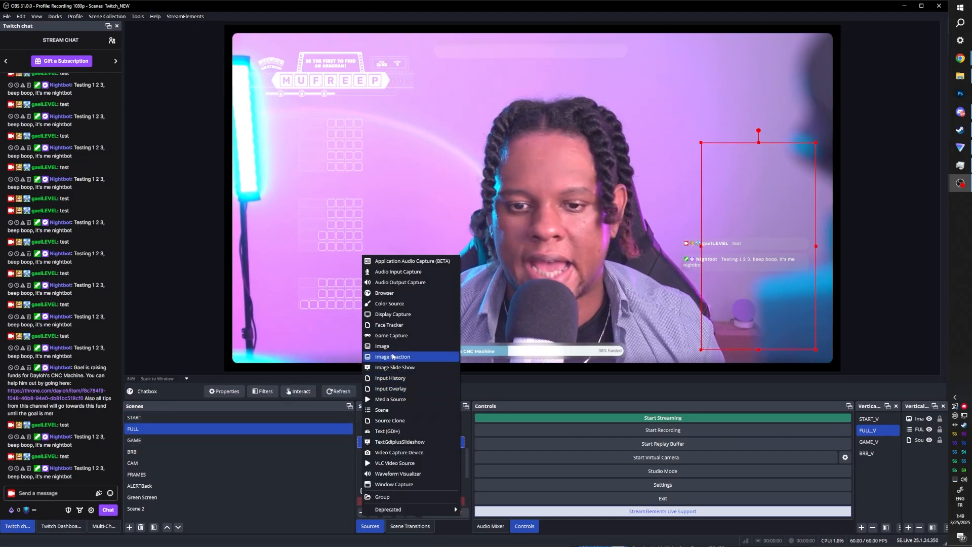
pyautogui.click(394, 347)
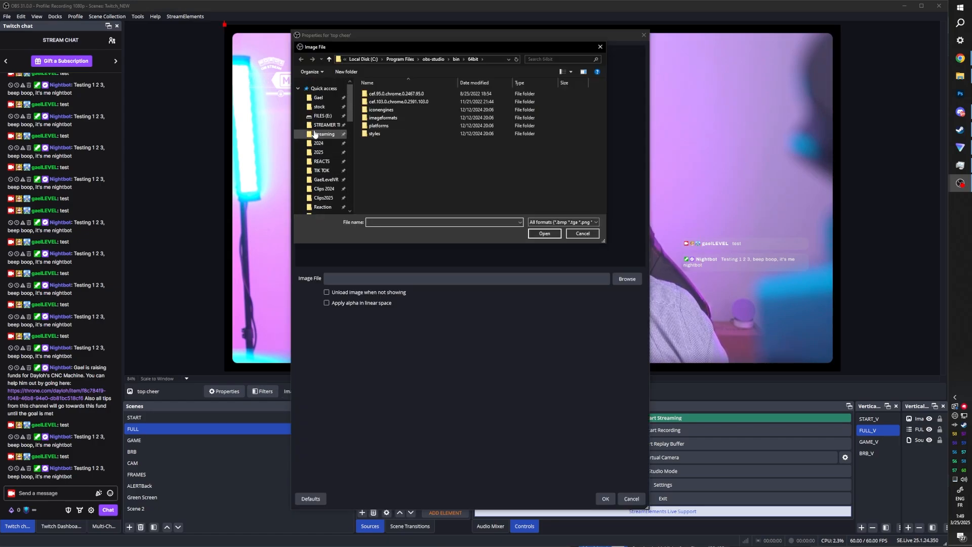
pyautogui.click(319, 106)
pyautogui.click(381, 136)
pyautogui.click(544, 233)
pyautogui.click(605, 498)
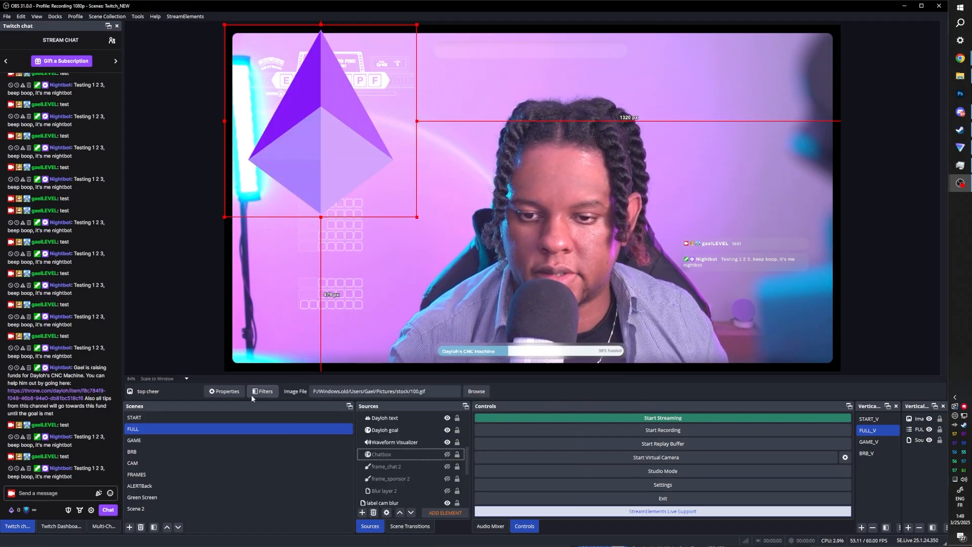
# - Add a Color Correction filter to top cheer with brightness about 0.61 and saturation -1
pyautogui.click(255, 393)
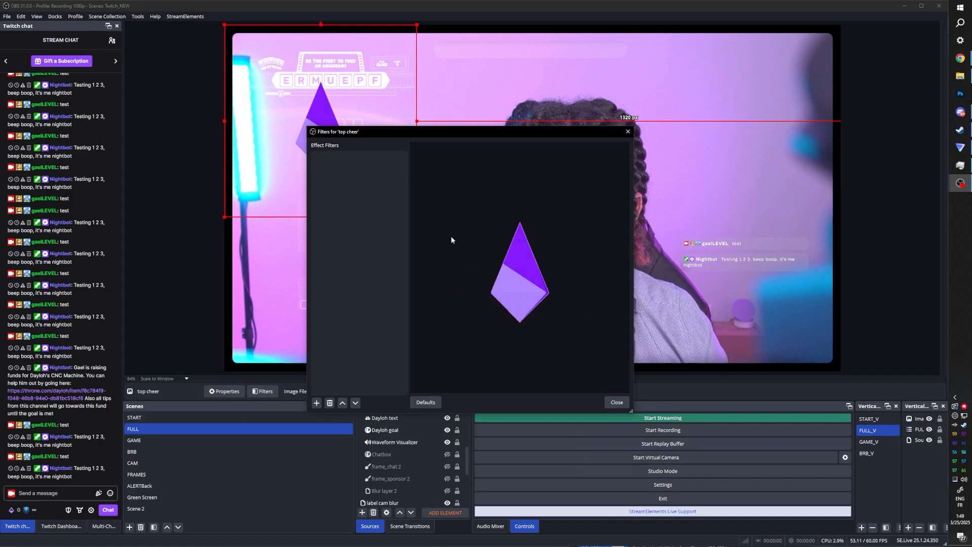
pyautogui.click(316, 403)
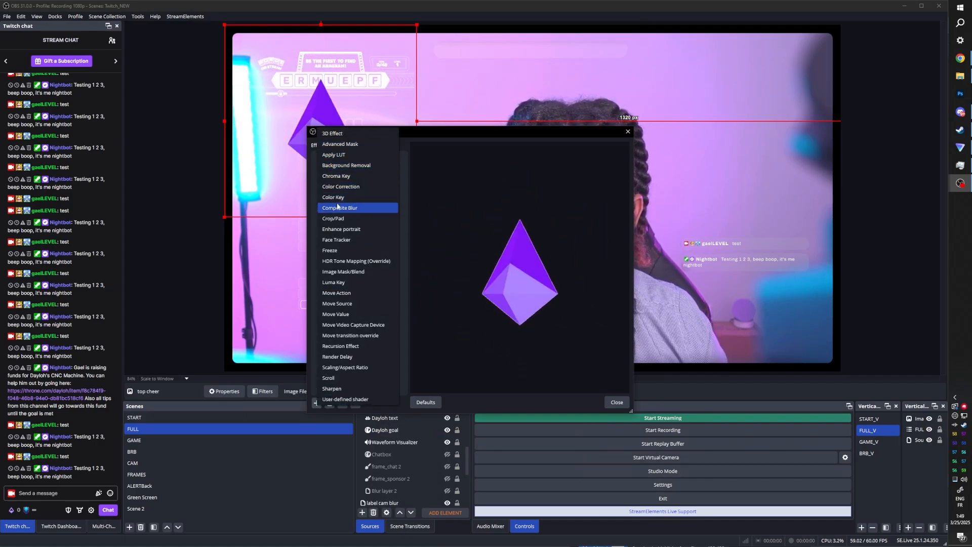
pyautogui.click(340, 186)
pyautogui.moveTo(521, 286); pyautogui.dragTo(573, 272)
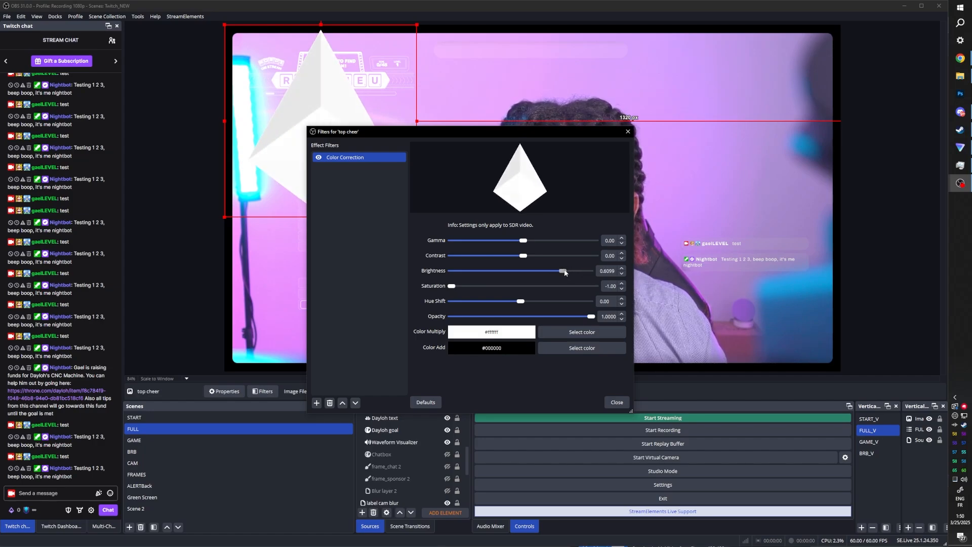
pyautogui.press('Escape')
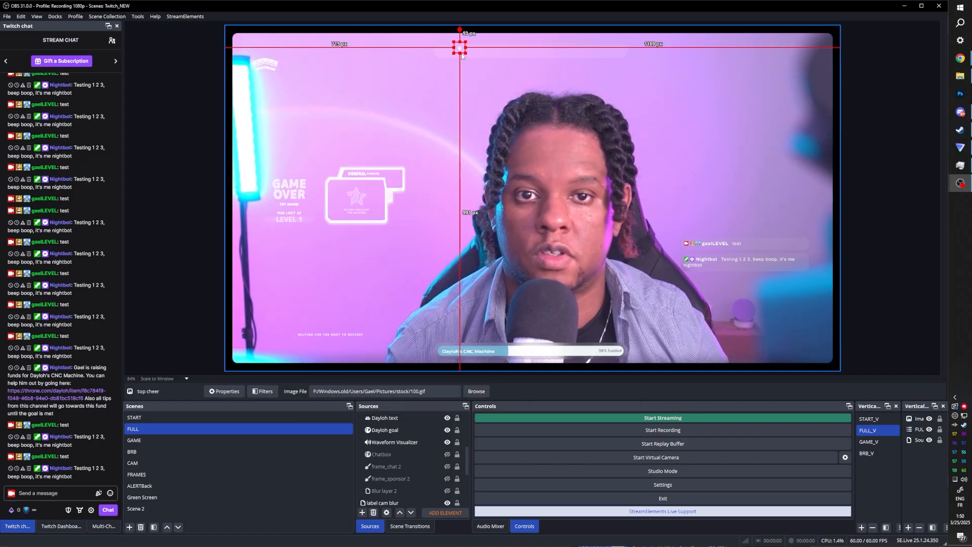
# - Add an Image source named top tip using the 381631-200.png crown image from the stock folder
pyautogui.click(853, 113)
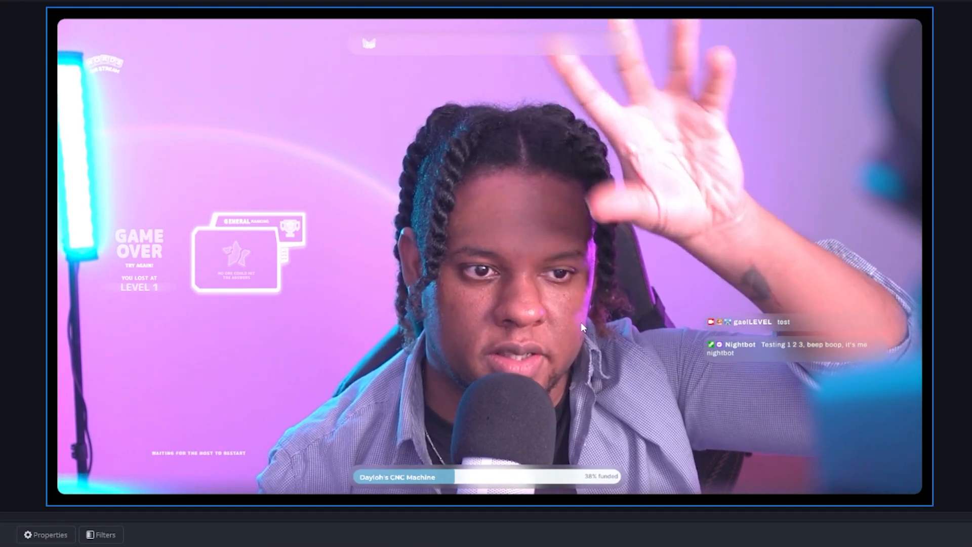
pyautogui.click(362, 514)
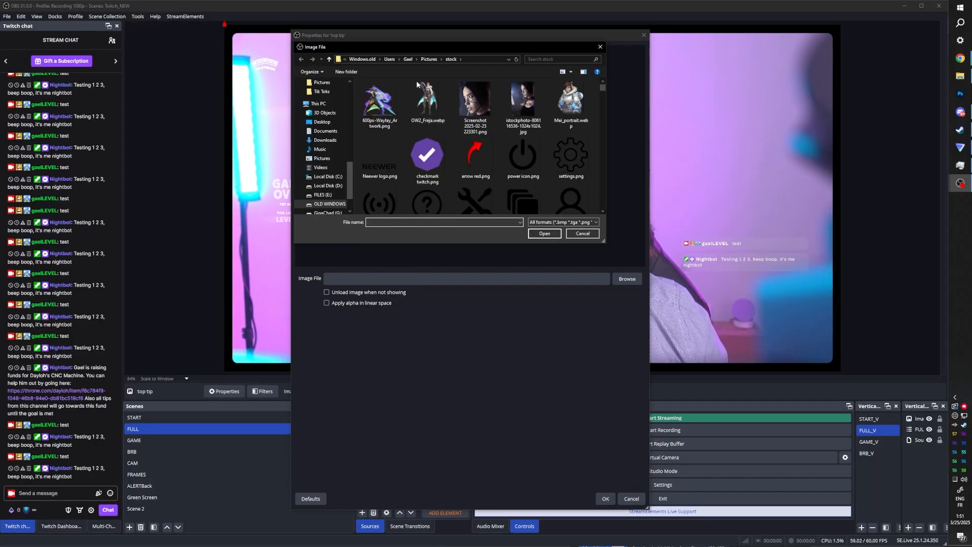
pyautogui.scroll(-3, 395, 132)
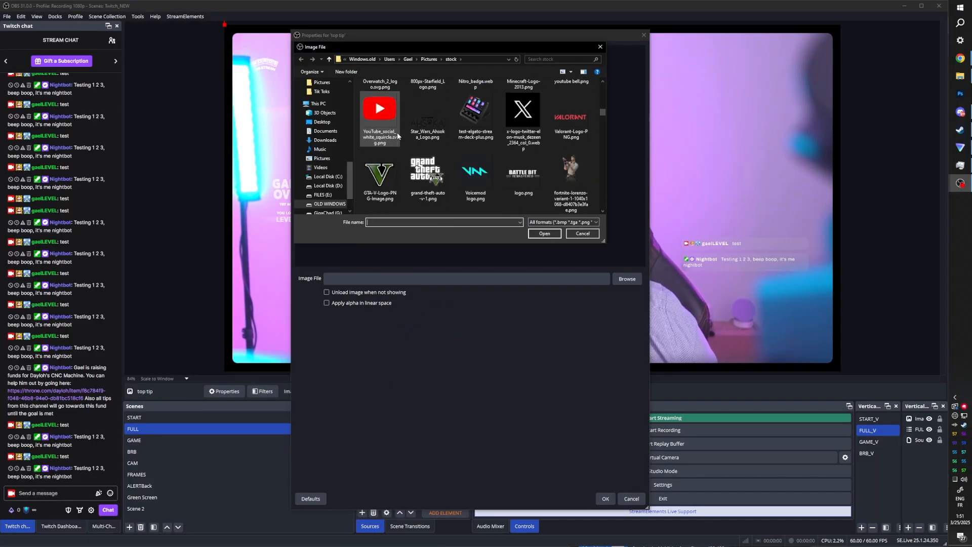
pyautogui.scroll(-5, 397, 132)
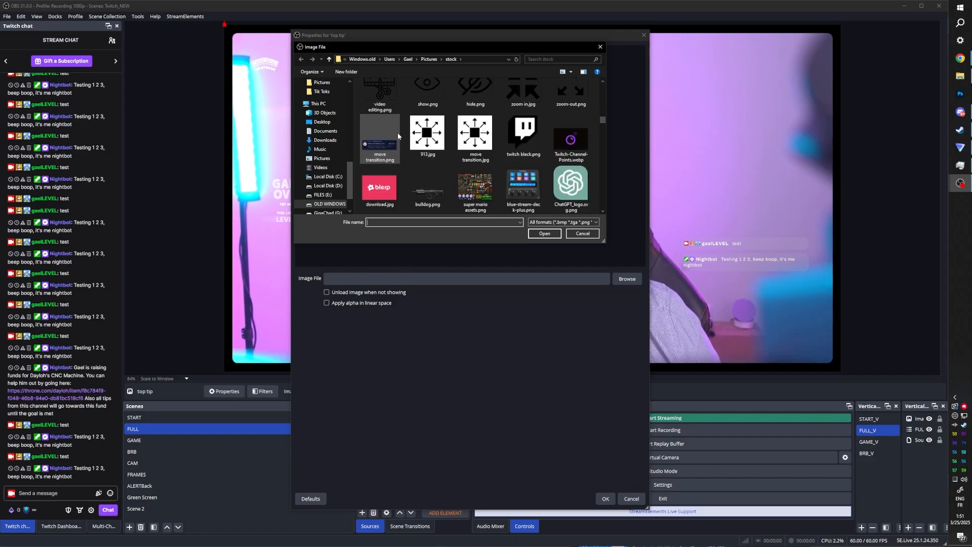
pyautogui.scroll(-5, 398, 137)
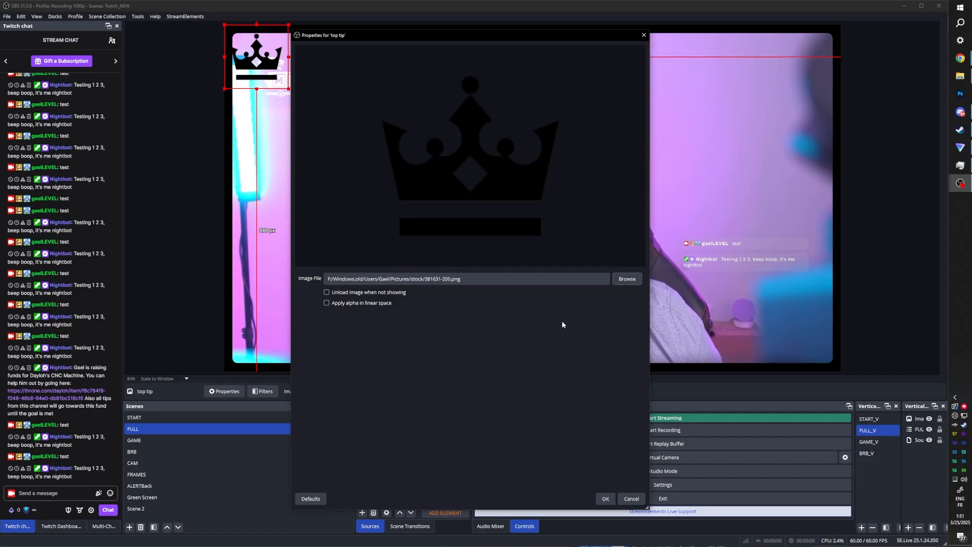
pyautogui.click(605, 498)
# - Open the top tip image's filters and add a filter to it
pyautogui.click(262, 391)
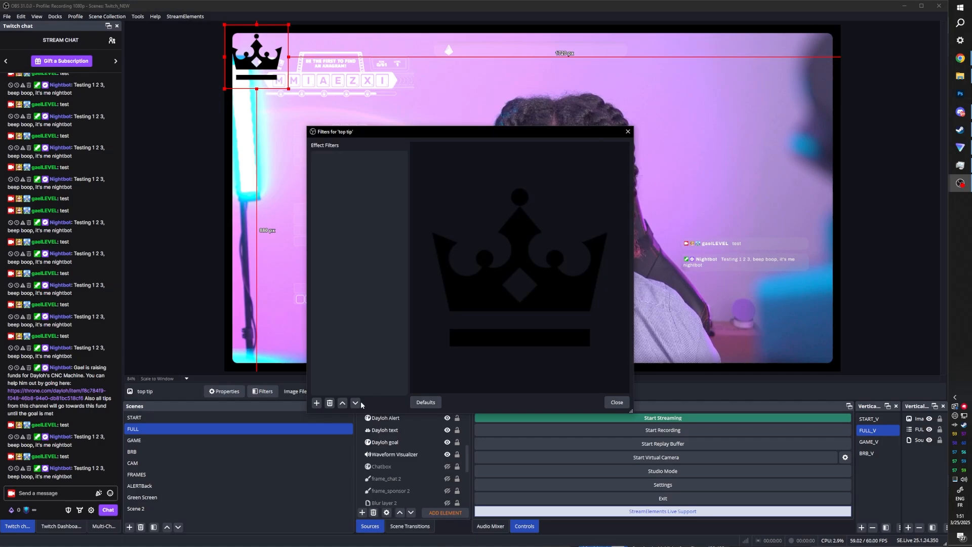
pyautogui.click(316, 404)
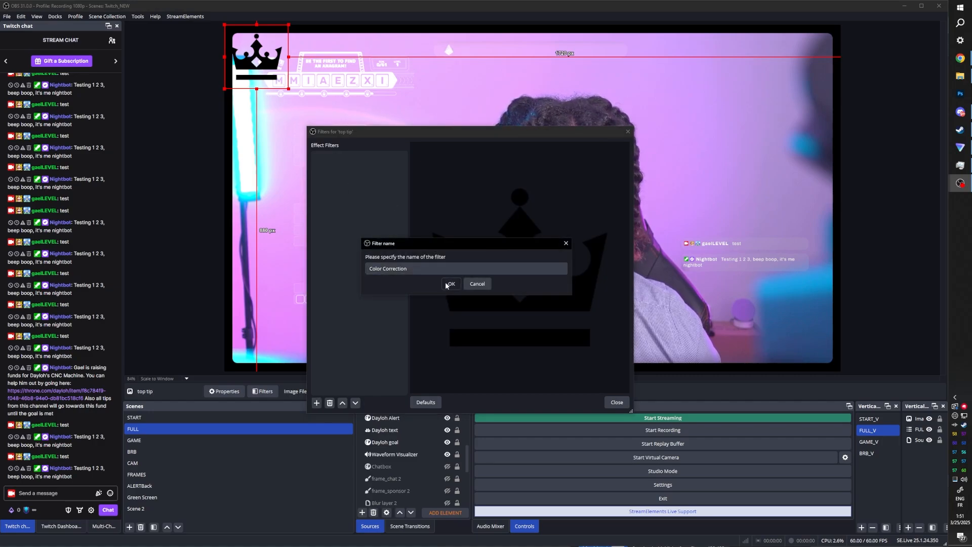
pyautogui.click(448, 284)
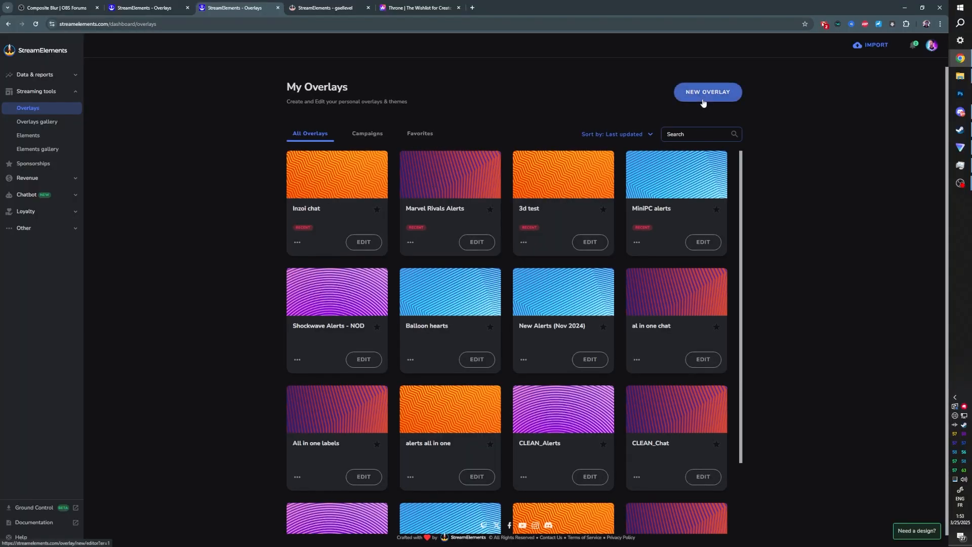
# - Switch to StreamElements, create a new overlay and add a Bits Top cheer label widget
pyautogui.click(703, 103)
pyautogui.click(61, 150)
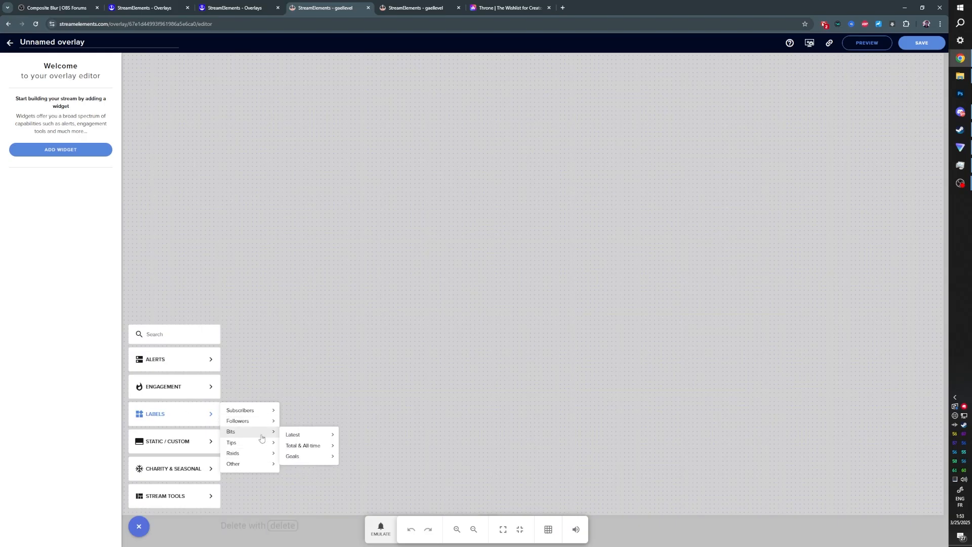
pyautogui.moveTo(302, 446)
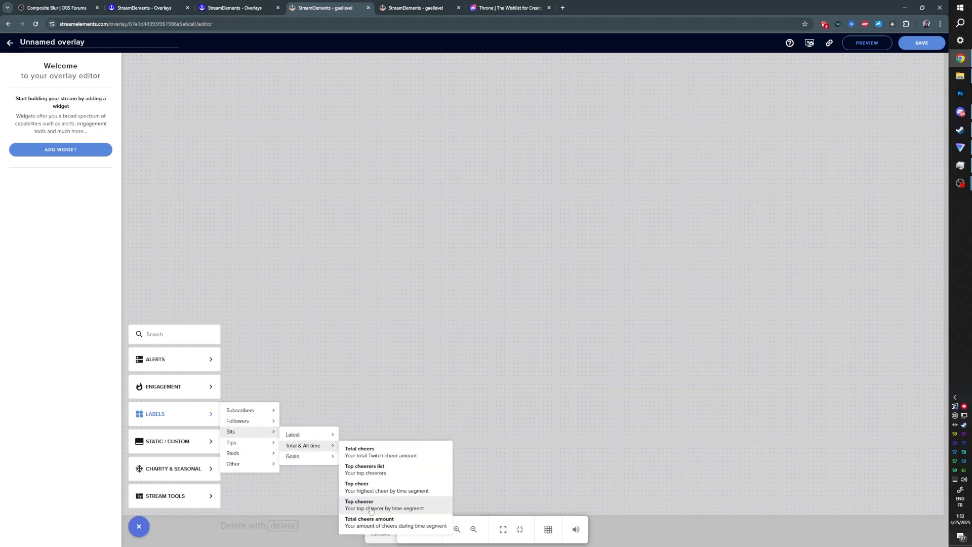
pyautogui.click(386, 507)
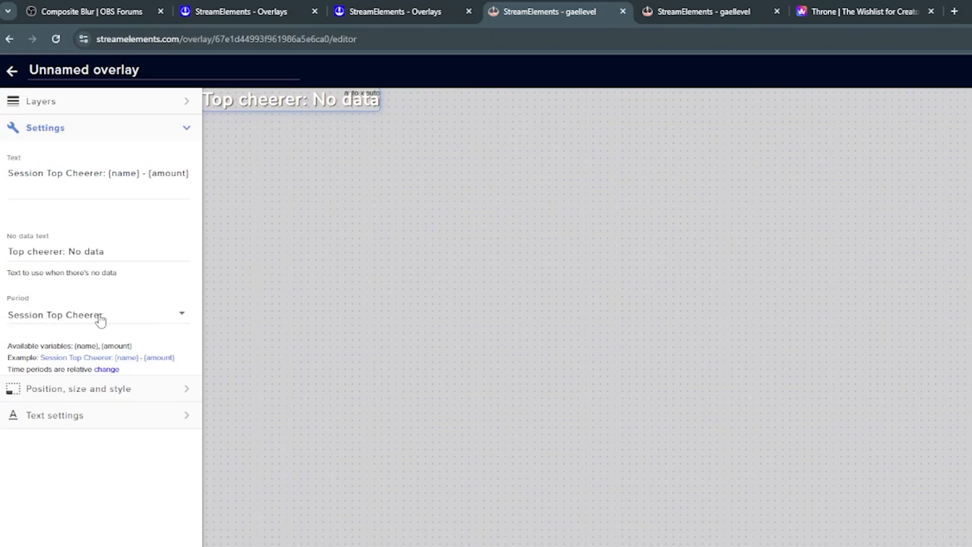
# - Set the Top cheer label's period to All time Top Cheerer
pyautogui.click(182, 319)
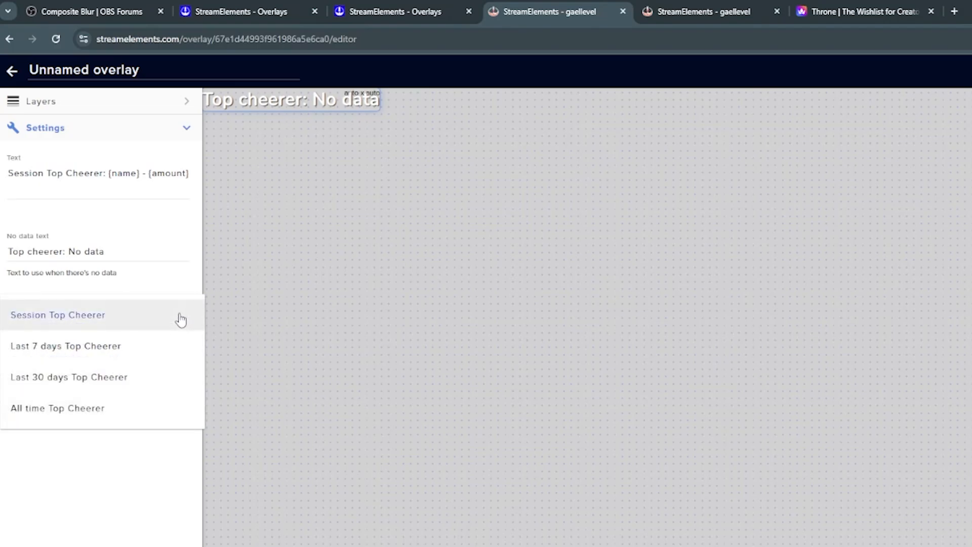
pyautogui.click(83, 415)
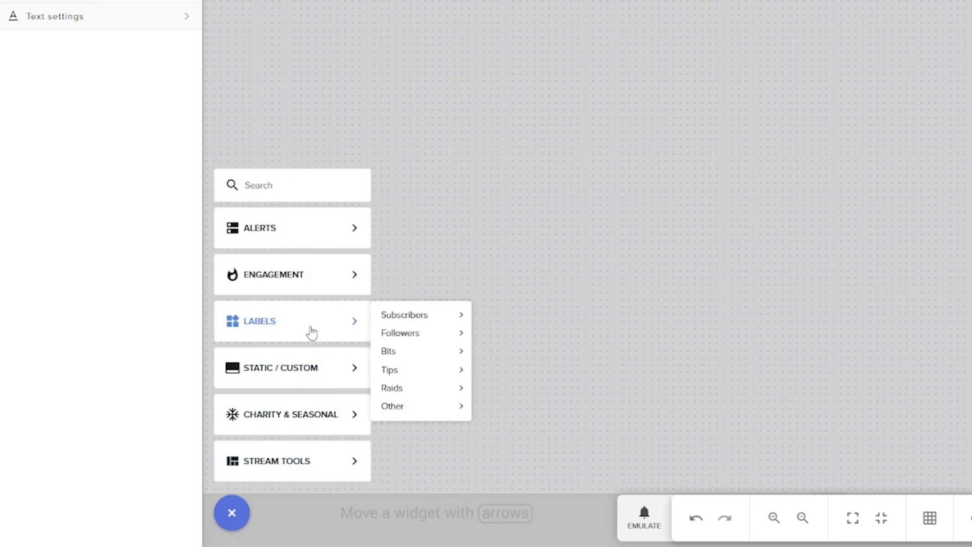
# - Add a Tips Top tipper label widget and set its period to All time top tipper
pyautogui.moveTo(438, 381)
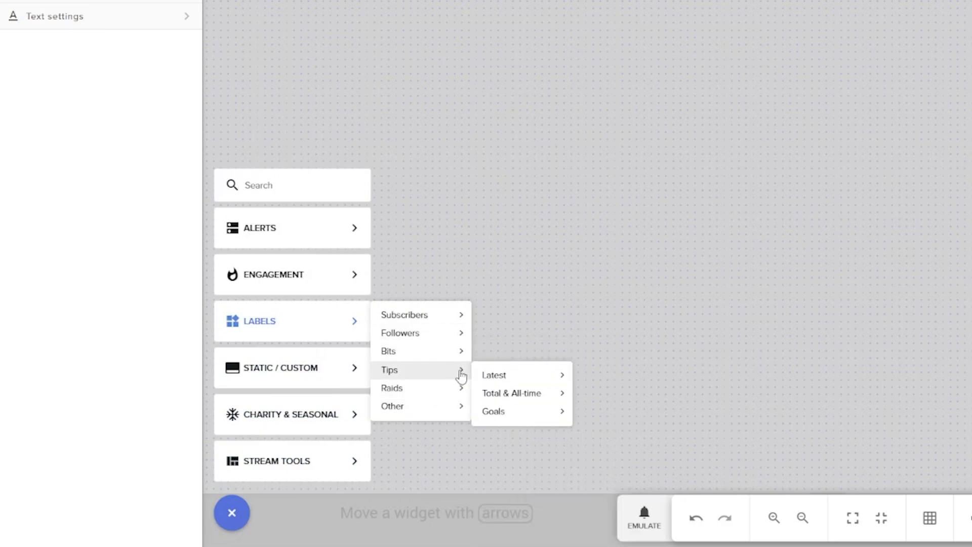
pyautogui.moveTo(527, 393)
pyautogui.click(643, 439)
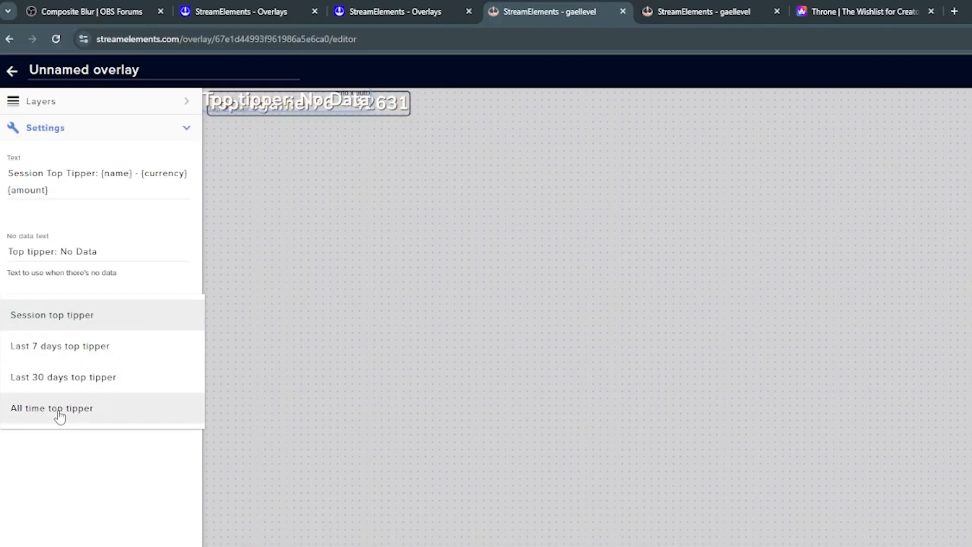
pyautogui.click(60, 416)
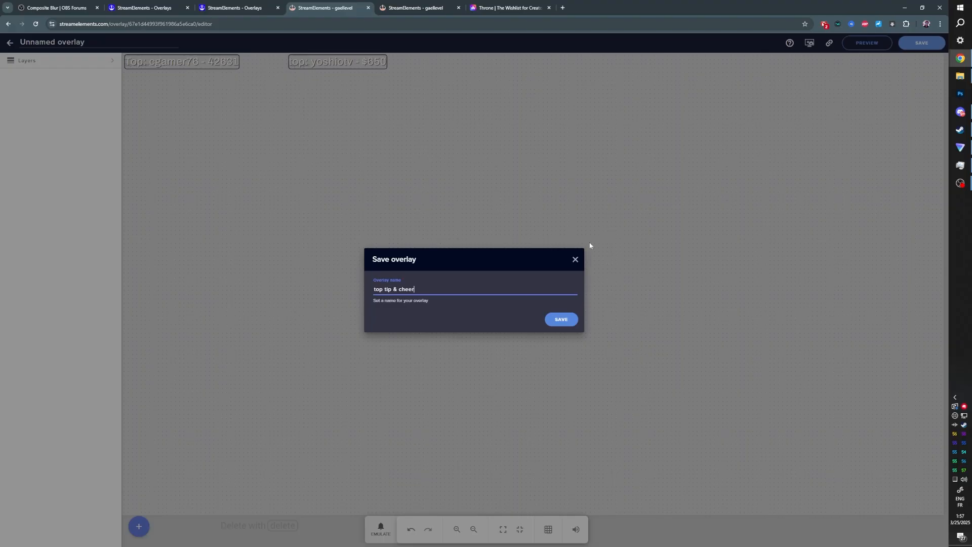
# - Save the overlay with the name top tip & cheer
pyautogui.click(564, 315)
# - Back in OBS, add a Browser source named top top top and paste the overlay URL
pyautogui.hotkey('alt', 'Tab')
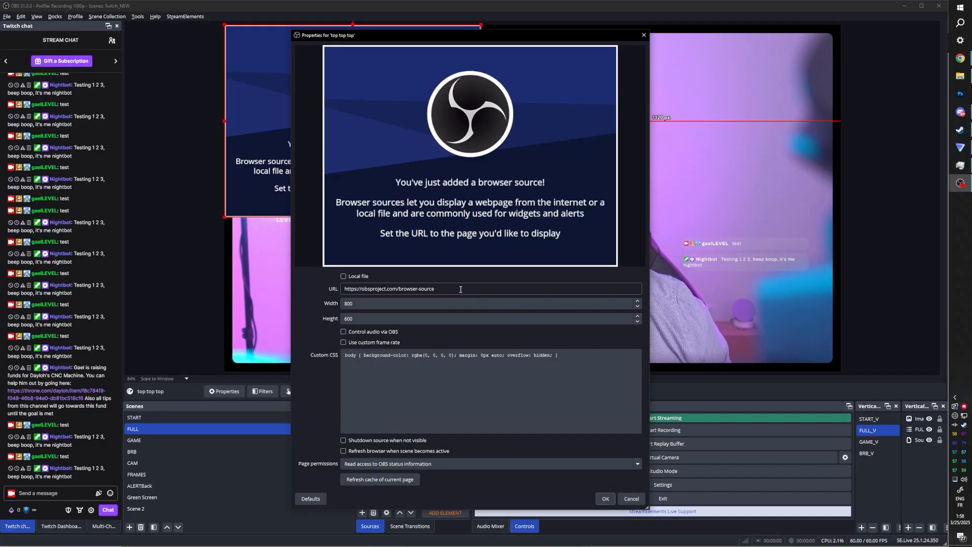
pyautogui.moveTo(434, 288); pyautogui.dragTo(353, 289)
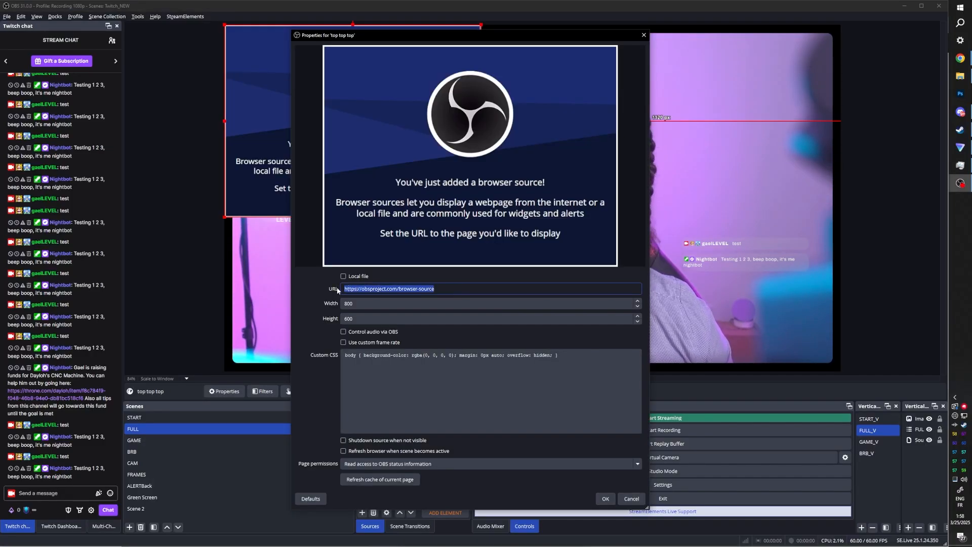
pyautogui.hotkey('ctrl', 'v')
pyautogui.press('Return')
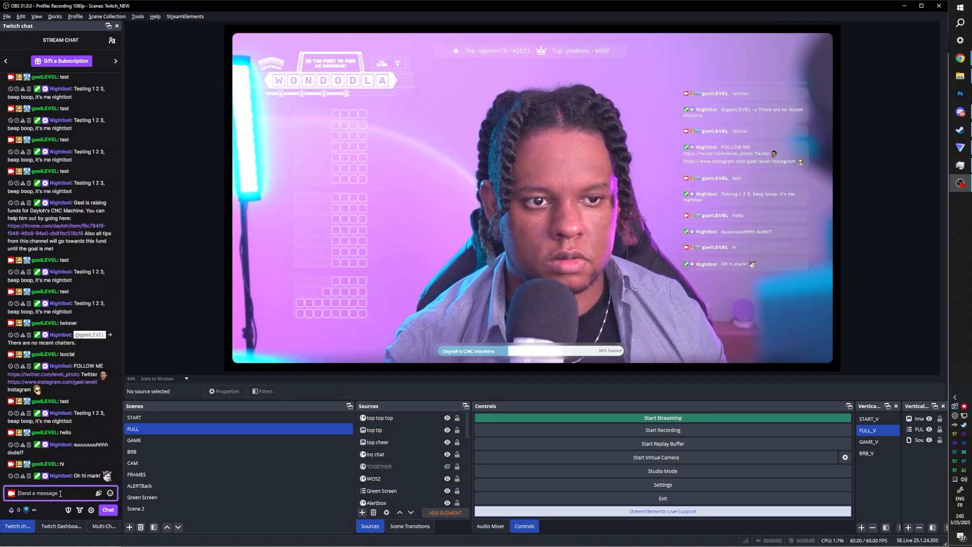
# - Select the inz chat alpha source and nudge its position slightly on the canvas
pyautogui.click(387, 458)
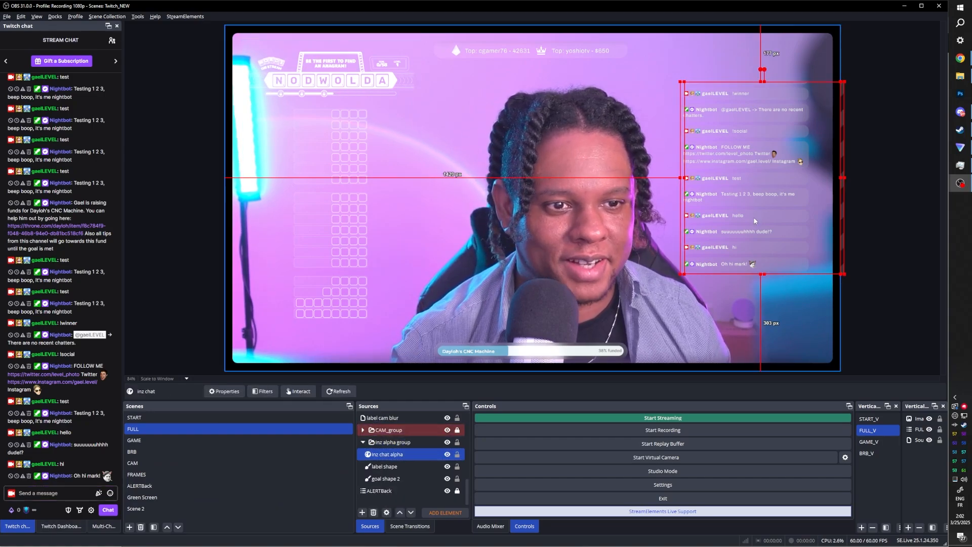
pyautogui.moveTo(754, 218); pyautogui.dragTo(755, 214)
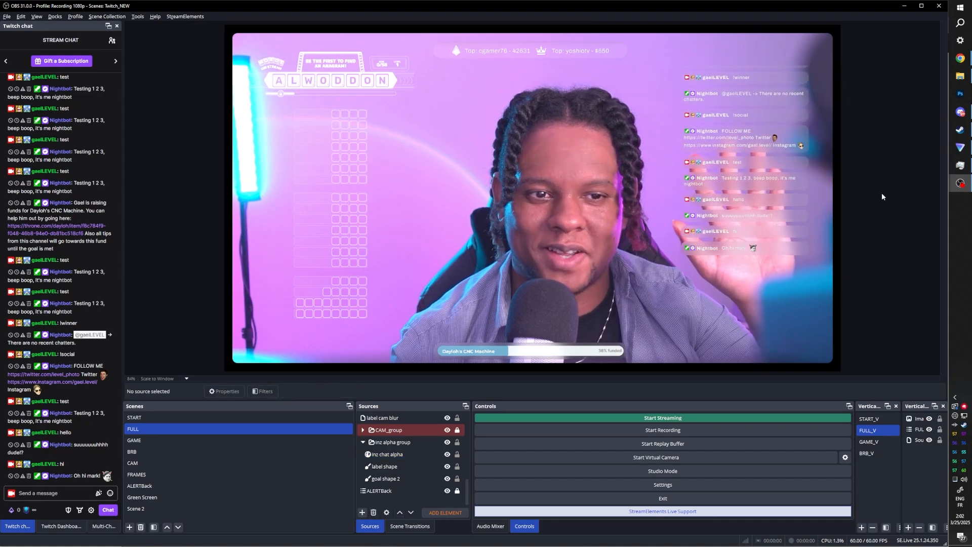
# - Select the WOS2 source and open its filters to review the Color Correction 2 filter settings
pyautogui.click(389, 455)
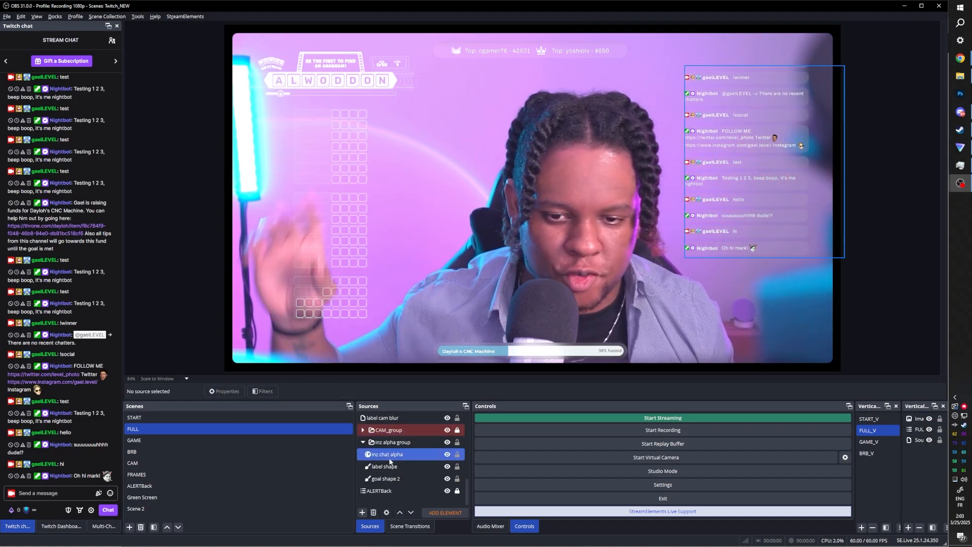
pyautogui.scroll(5, 391, 458)
pyautogui.click(389, 453)
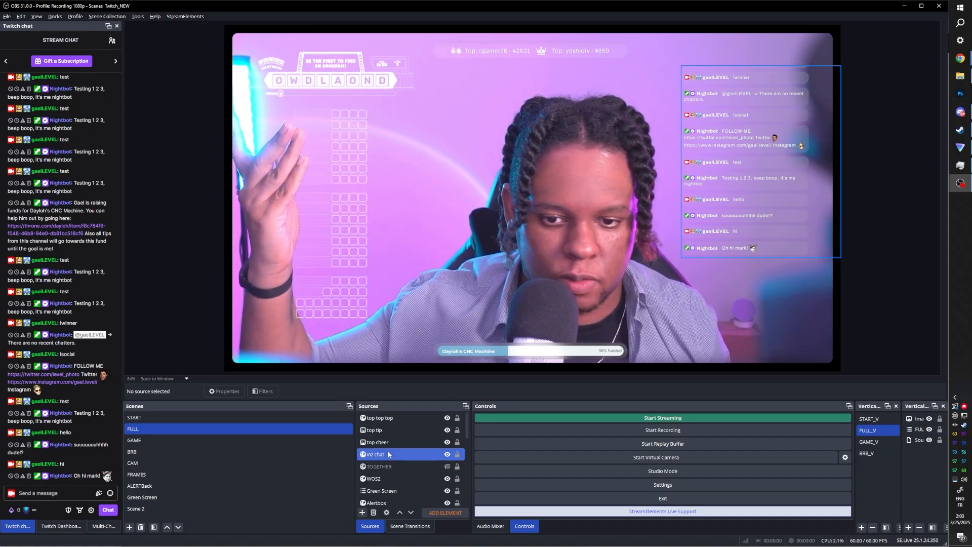
pyautogui.click(377, 479)
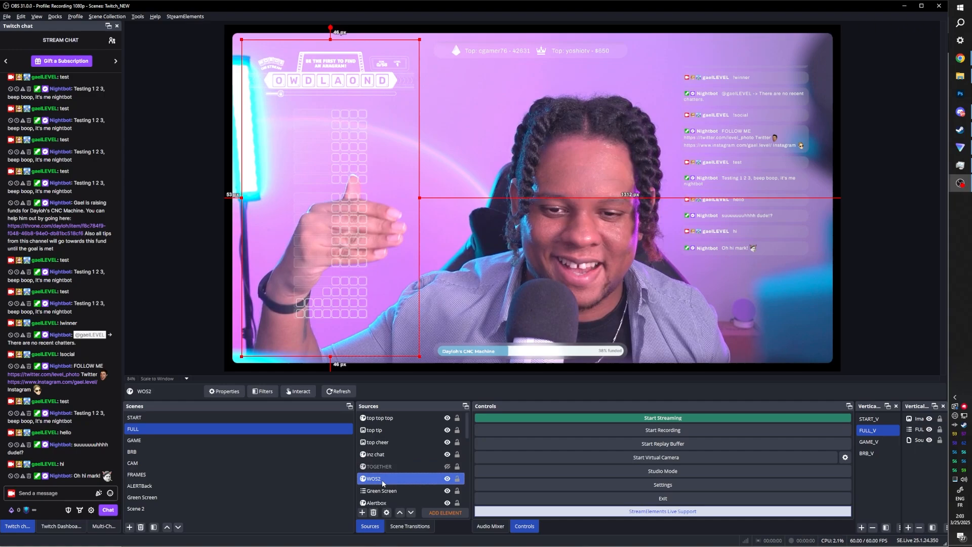
pyautogui.click(263, 391)
pyautogui.click(342, 336)
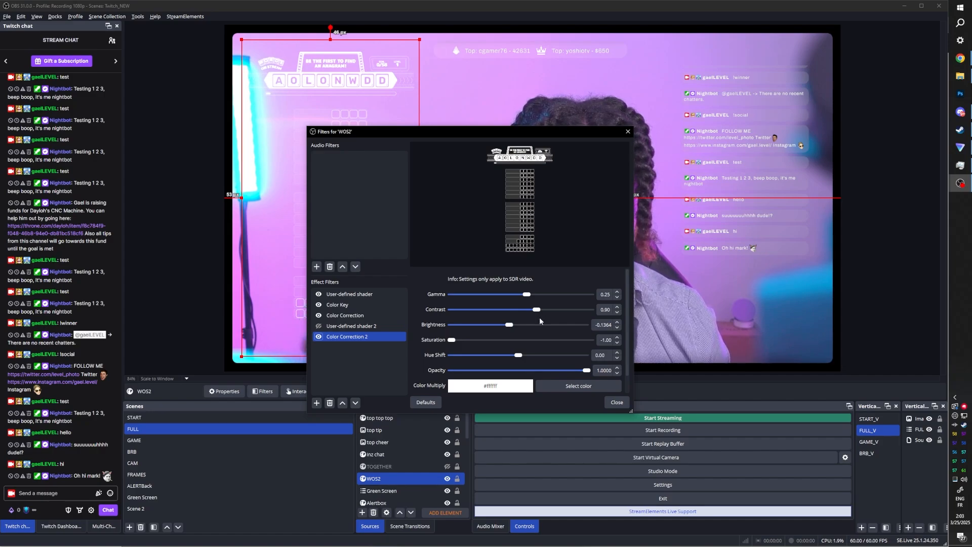
pyautogui.click(625, 403)
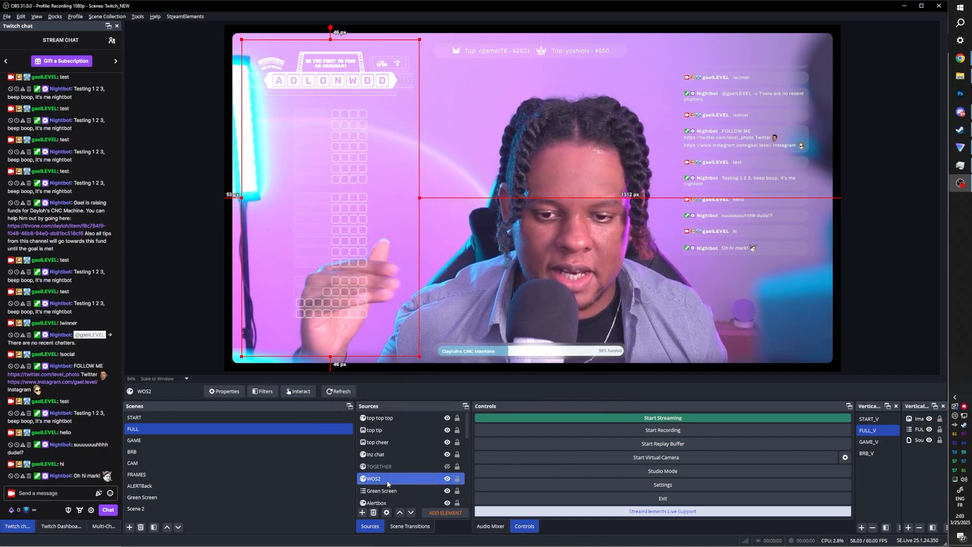
# - Try different blending modes on the WOS2 source, setting it to Add and then changing it again
pyautogui.rightClick(388, 479)
pyautogui.moveTo(458, 373)
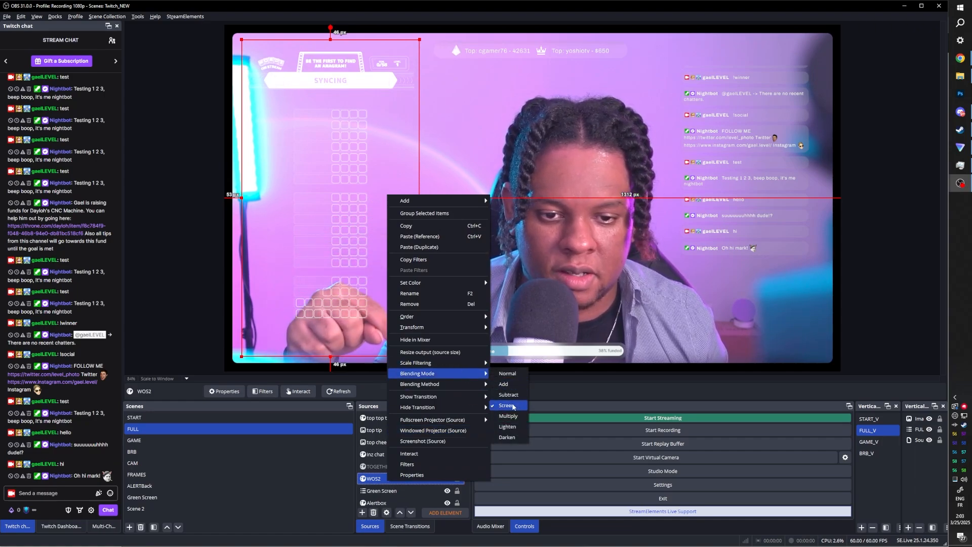
pyautogui.click(508, 386)
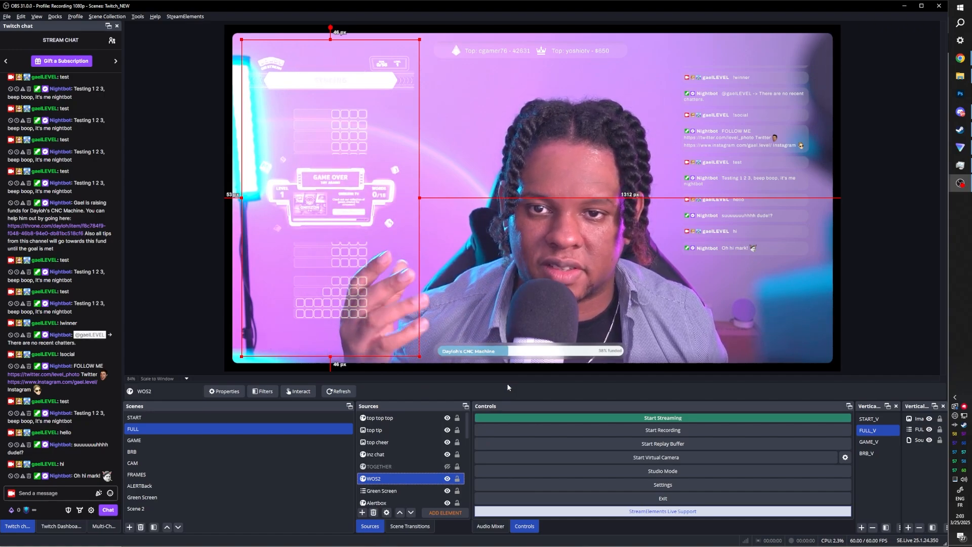
pyautogui.rightClick(387, 477)
pyautogui.moveTo(441, 368)
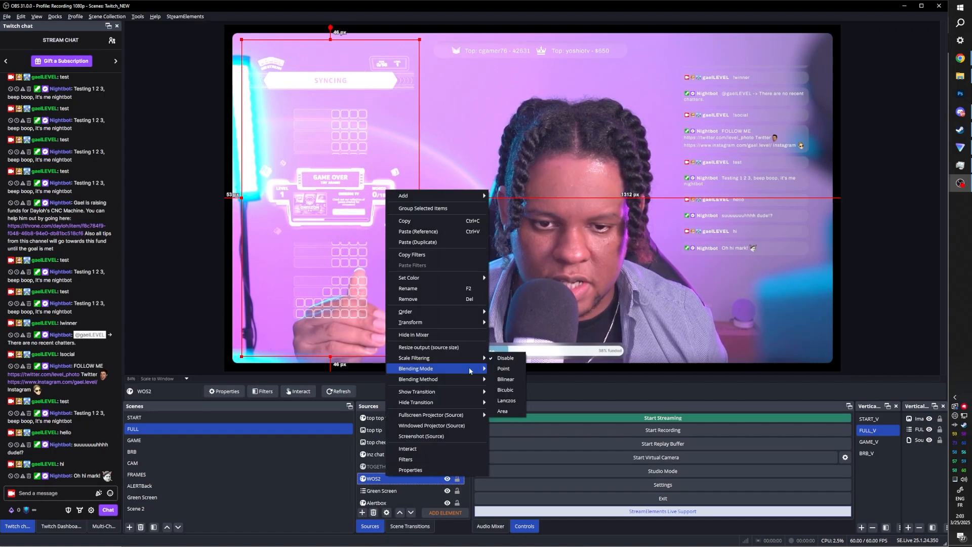
pyautogui.click(507, 368)
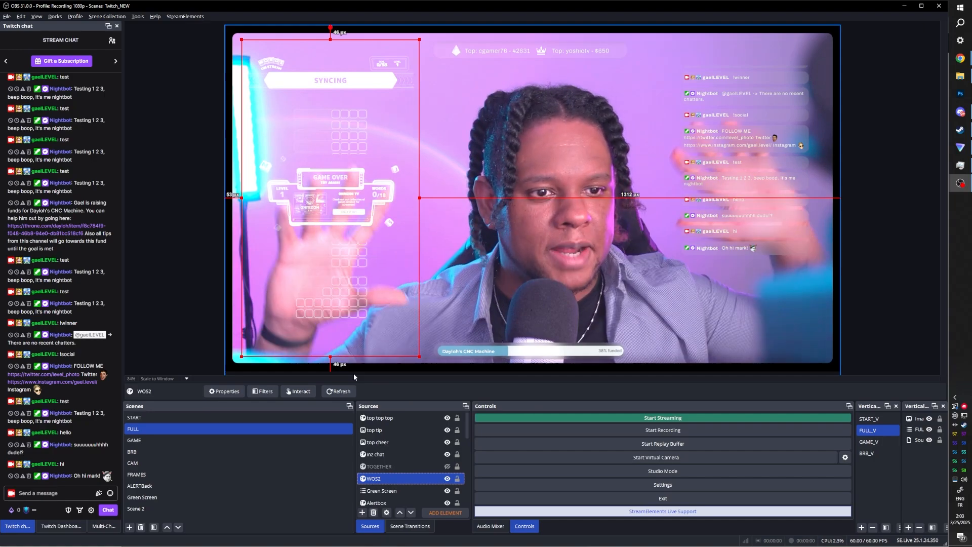